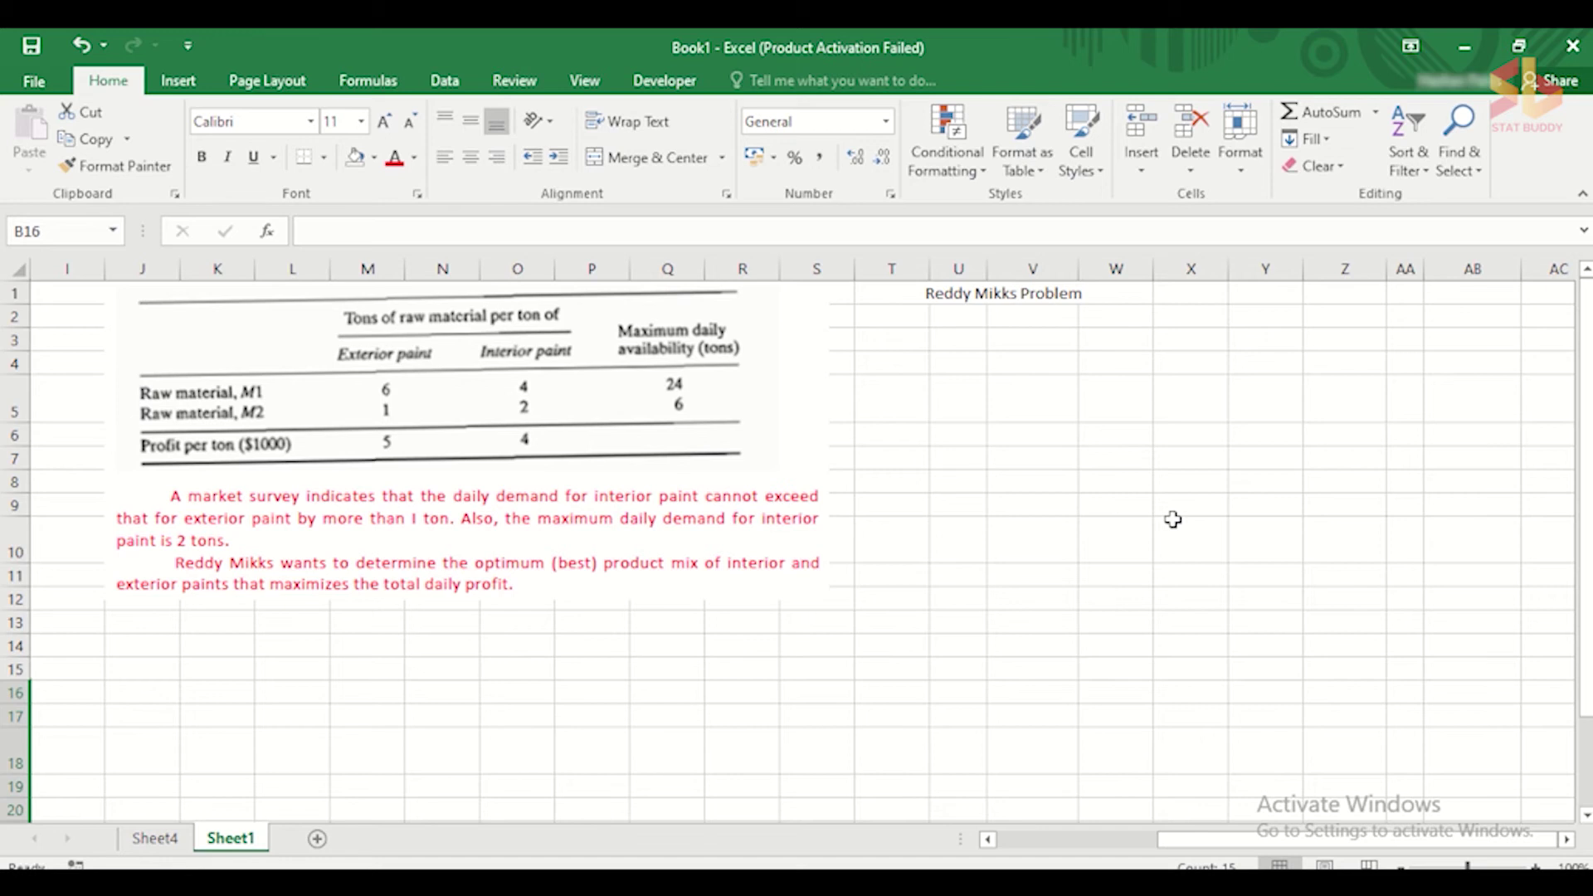
# Enter the column headings Exterior in cell V3 and Interior in cell W3.
pyautogui.hscroll(1, 1173, 519)
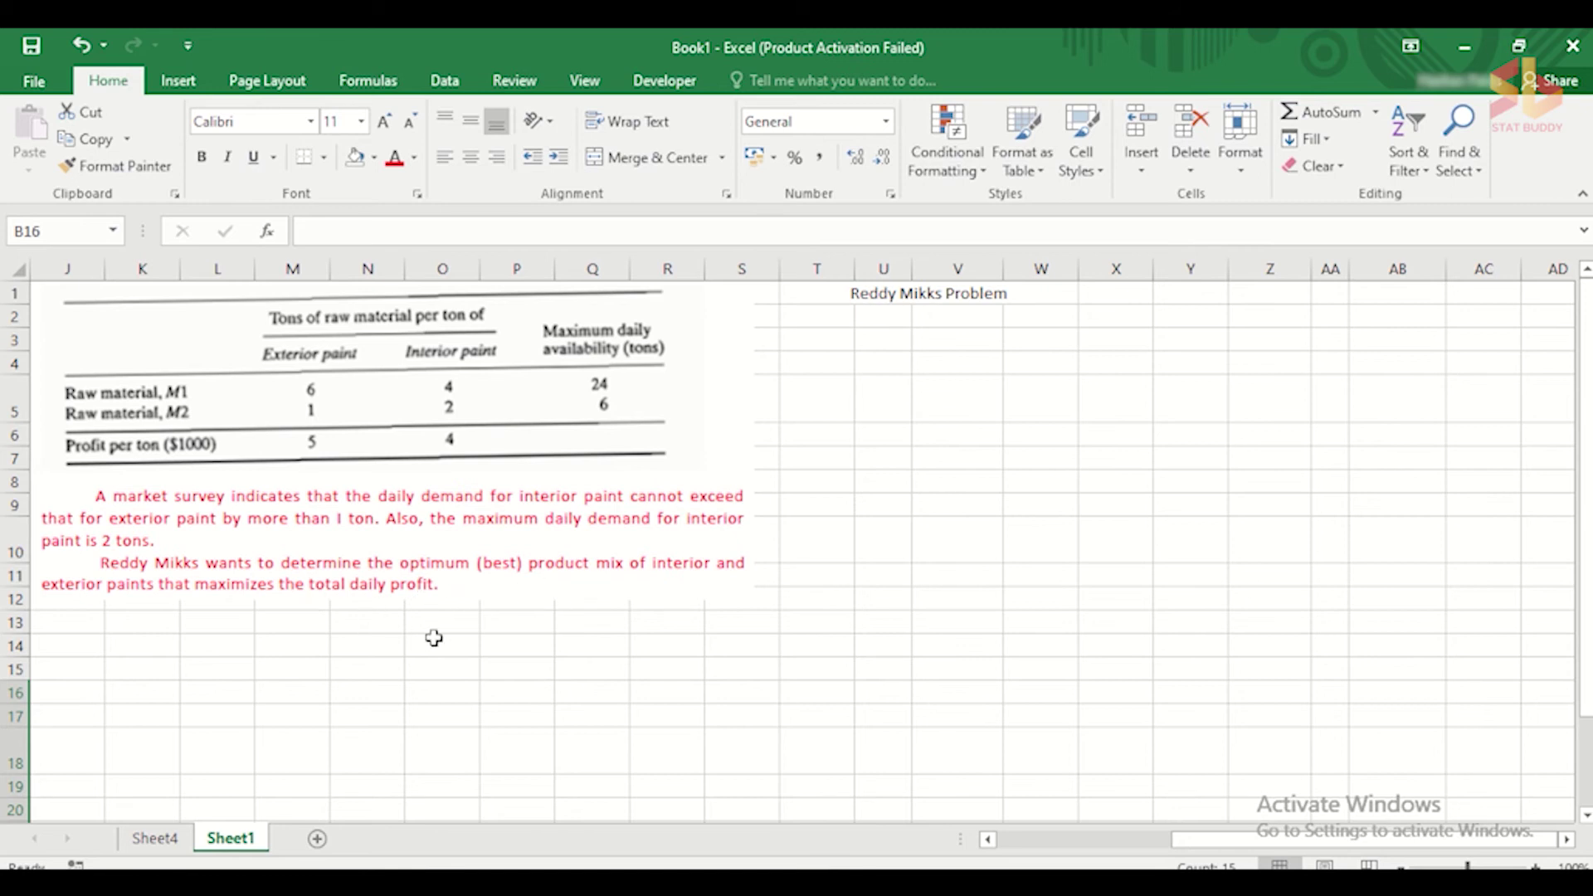
pyautogui.click(986, 343)
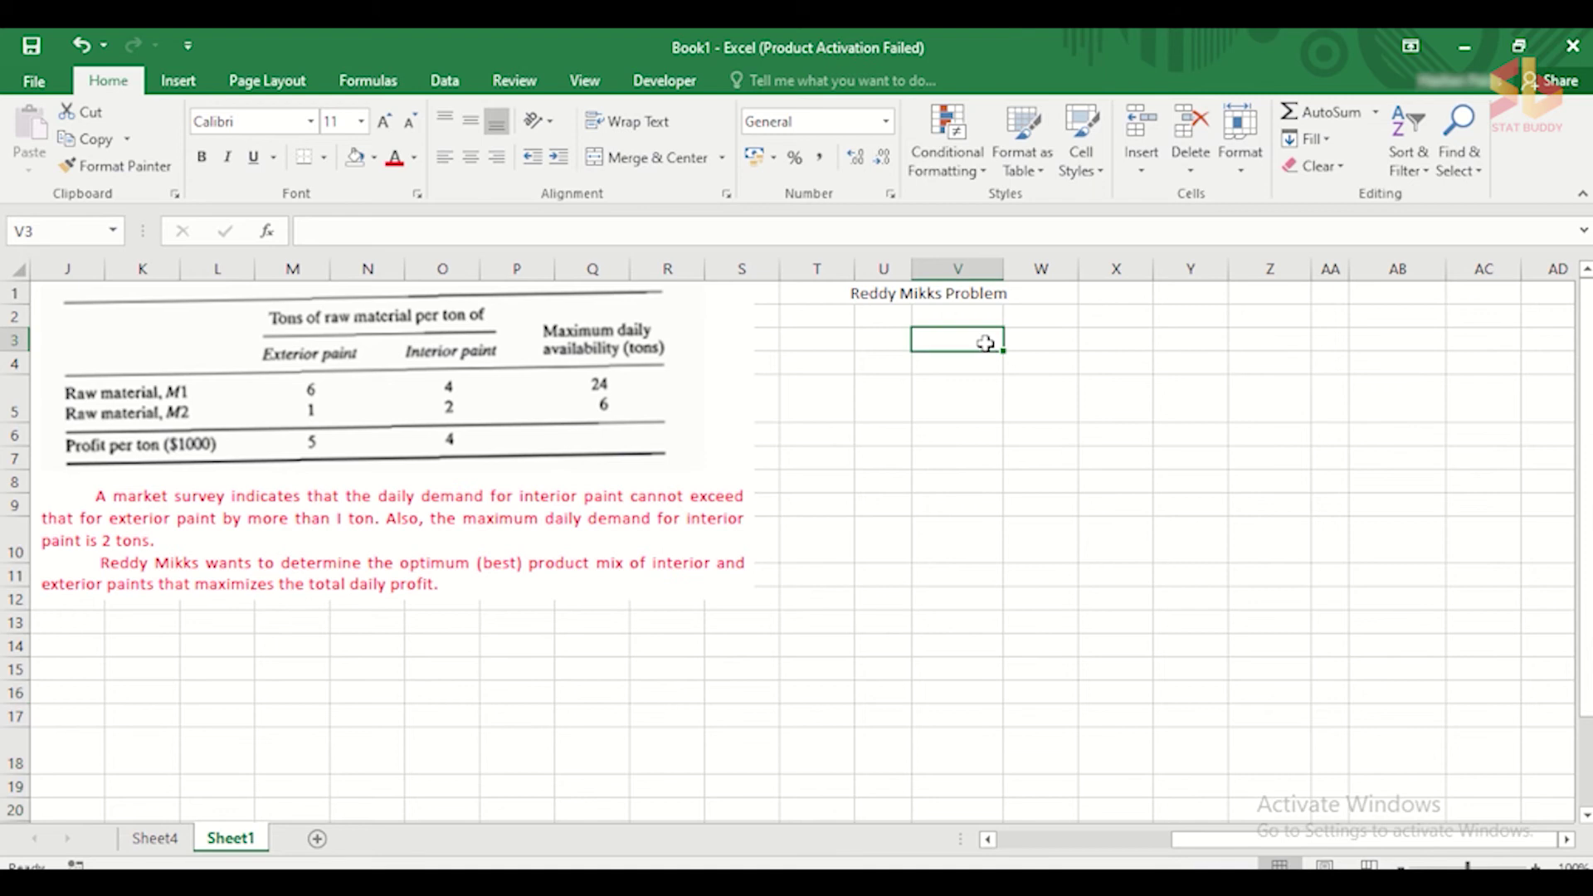
pyautogui.write('Ext')
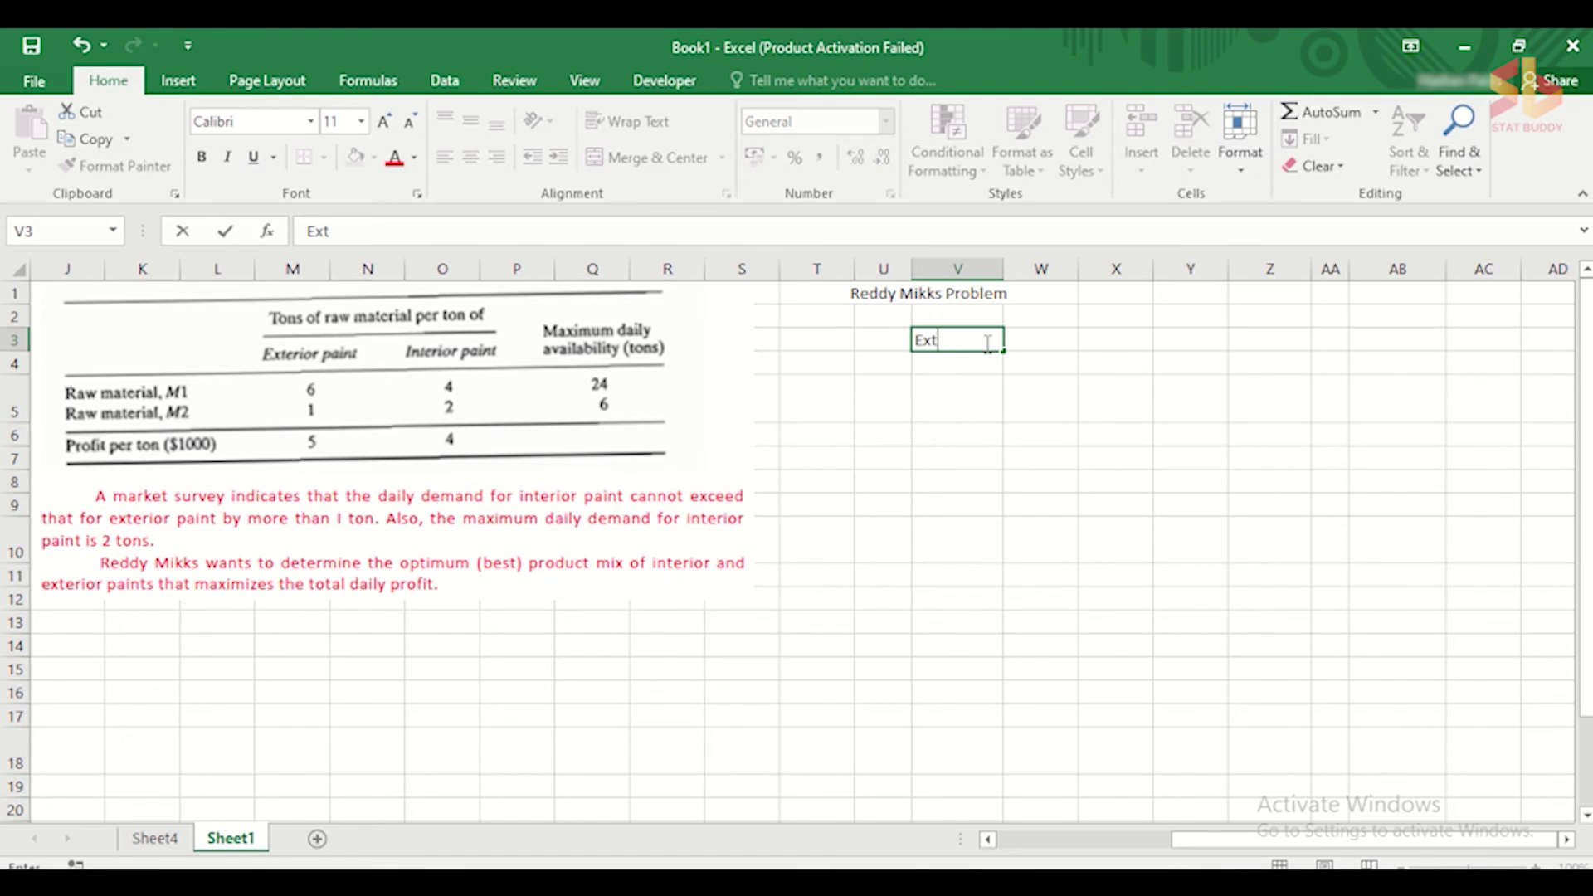
pyautogui.write('erior')
pyautogui.click(1044, 341)
pyautogui.write('In')
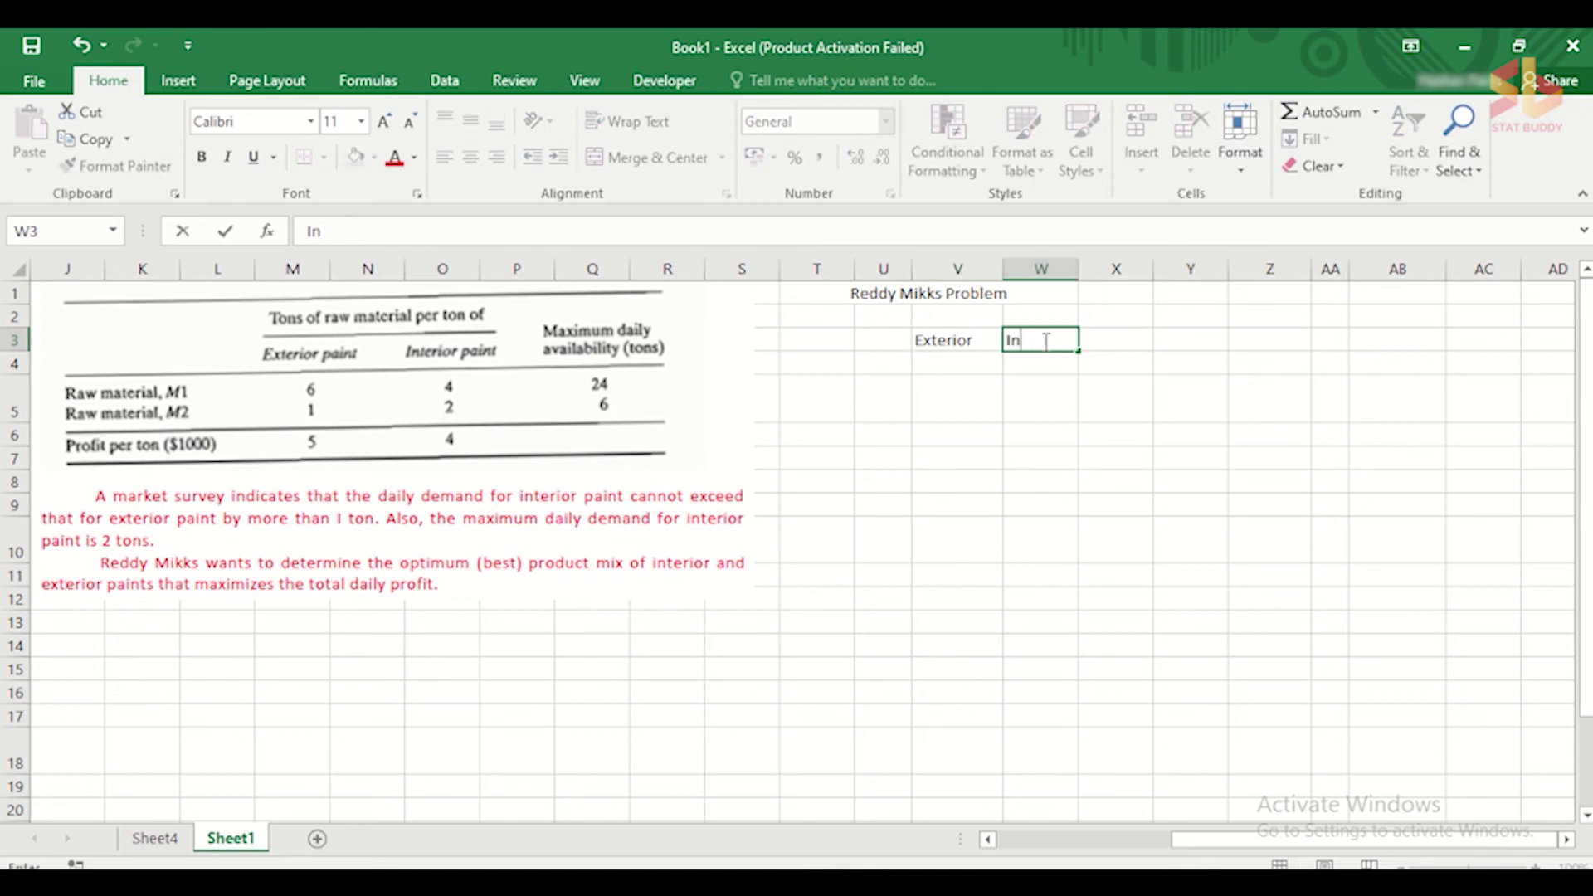
pyautogui.write('terior')
pyautogui.click(1039, 462)
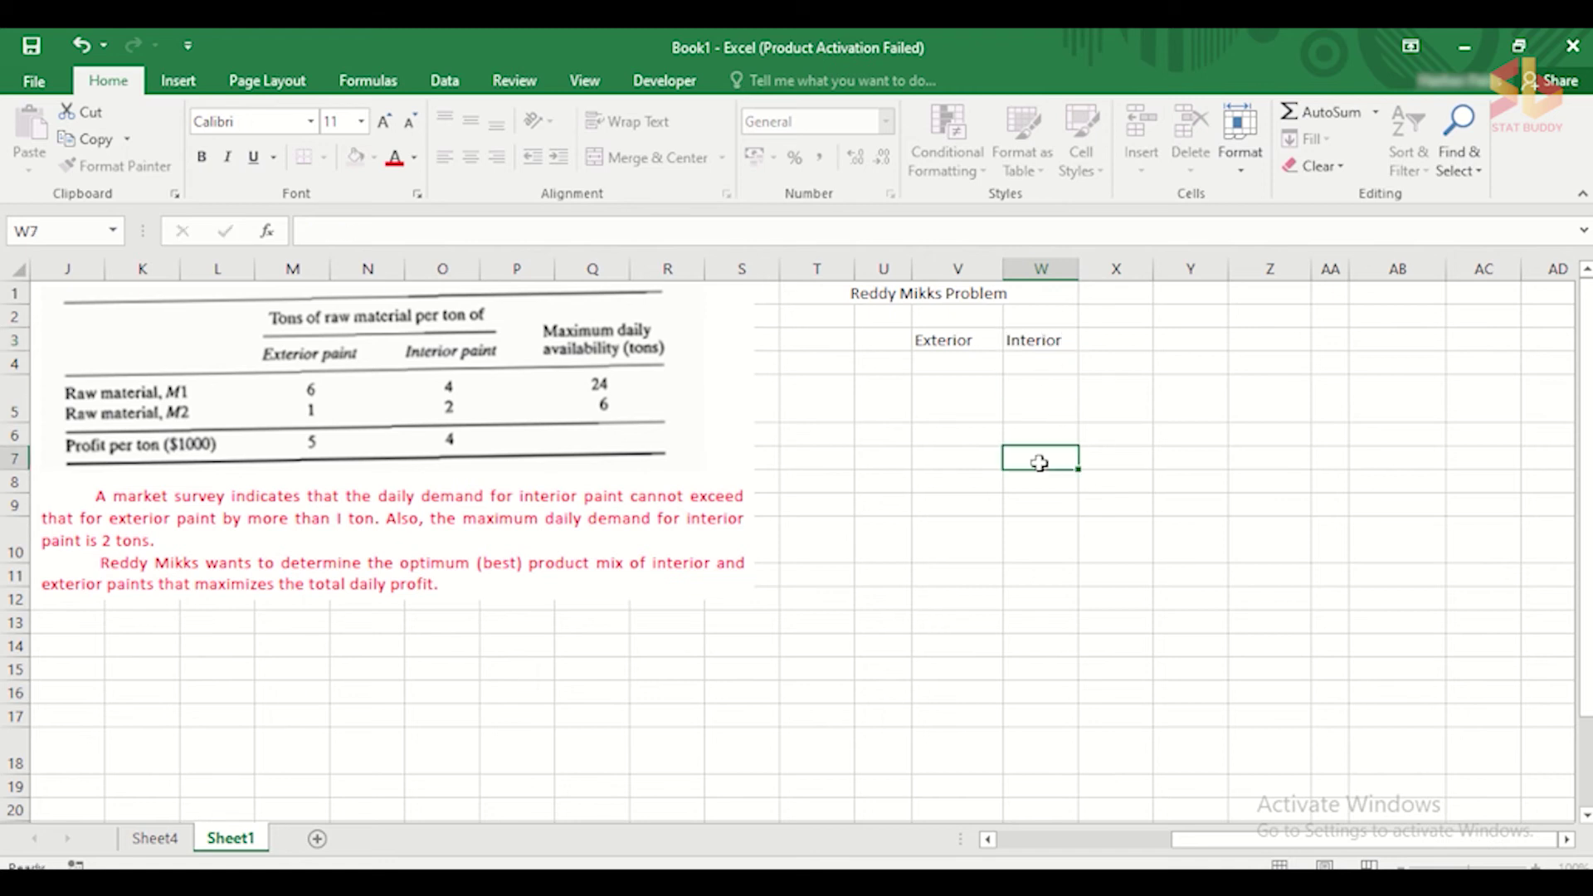
# Move the Exterior and Interior headings one column over, into cells W3 and X3.
pyautogui.click(896, 363)
pyautogui.moveTo(942, 343); pyautogui.dragTo(1032, 340)
pyautogui.hotkey('ctrl', 'c')
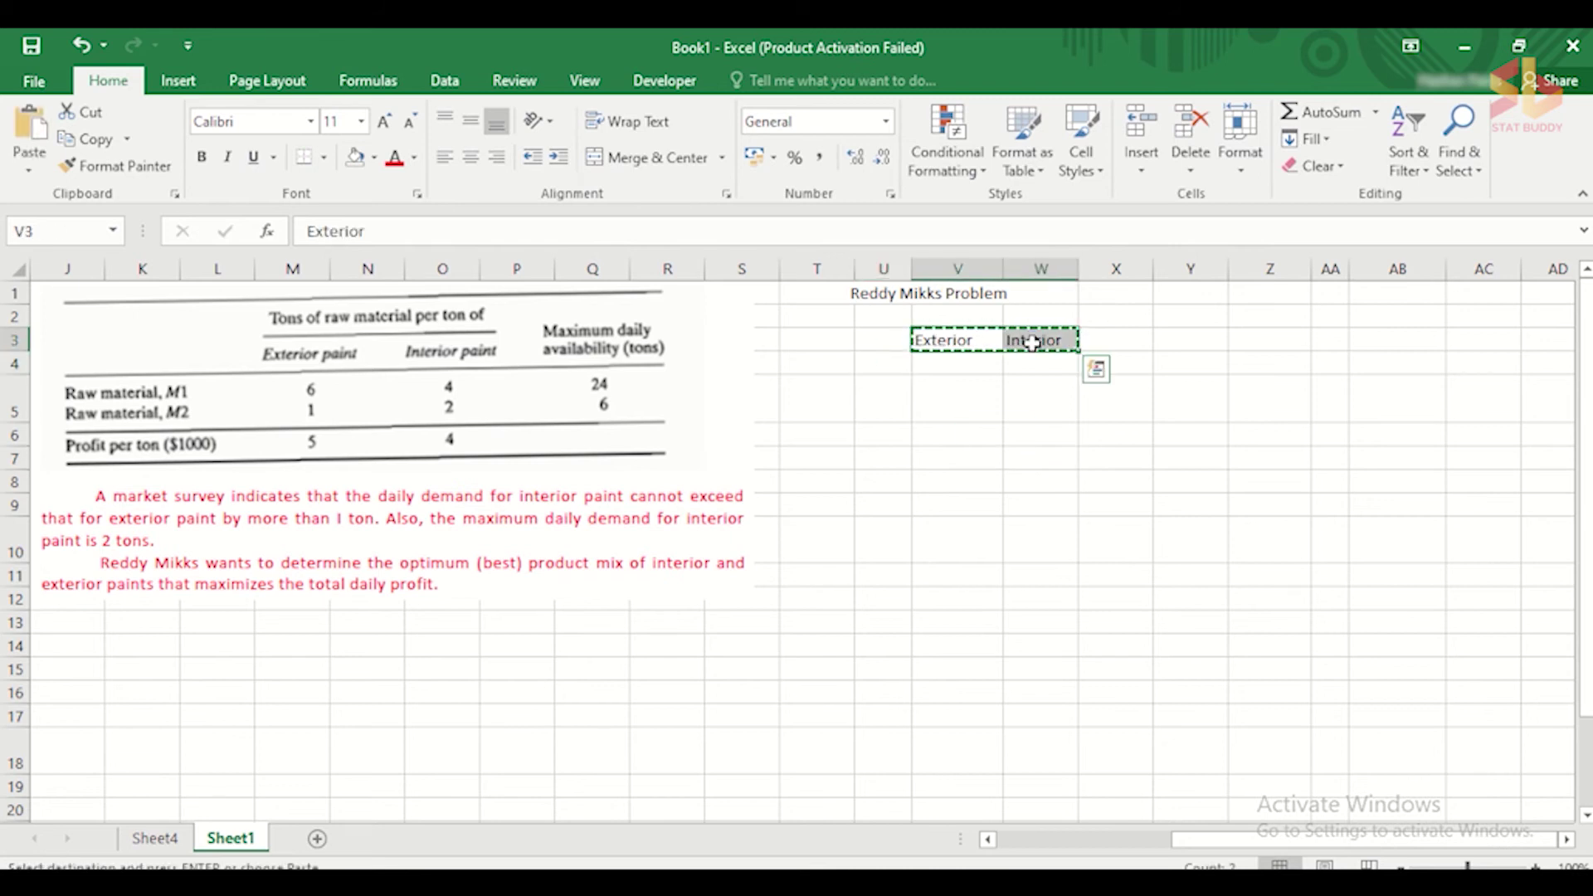
pyautogui.click(1032, 343)
pyautogui.hotkey('ctrl', 'v')
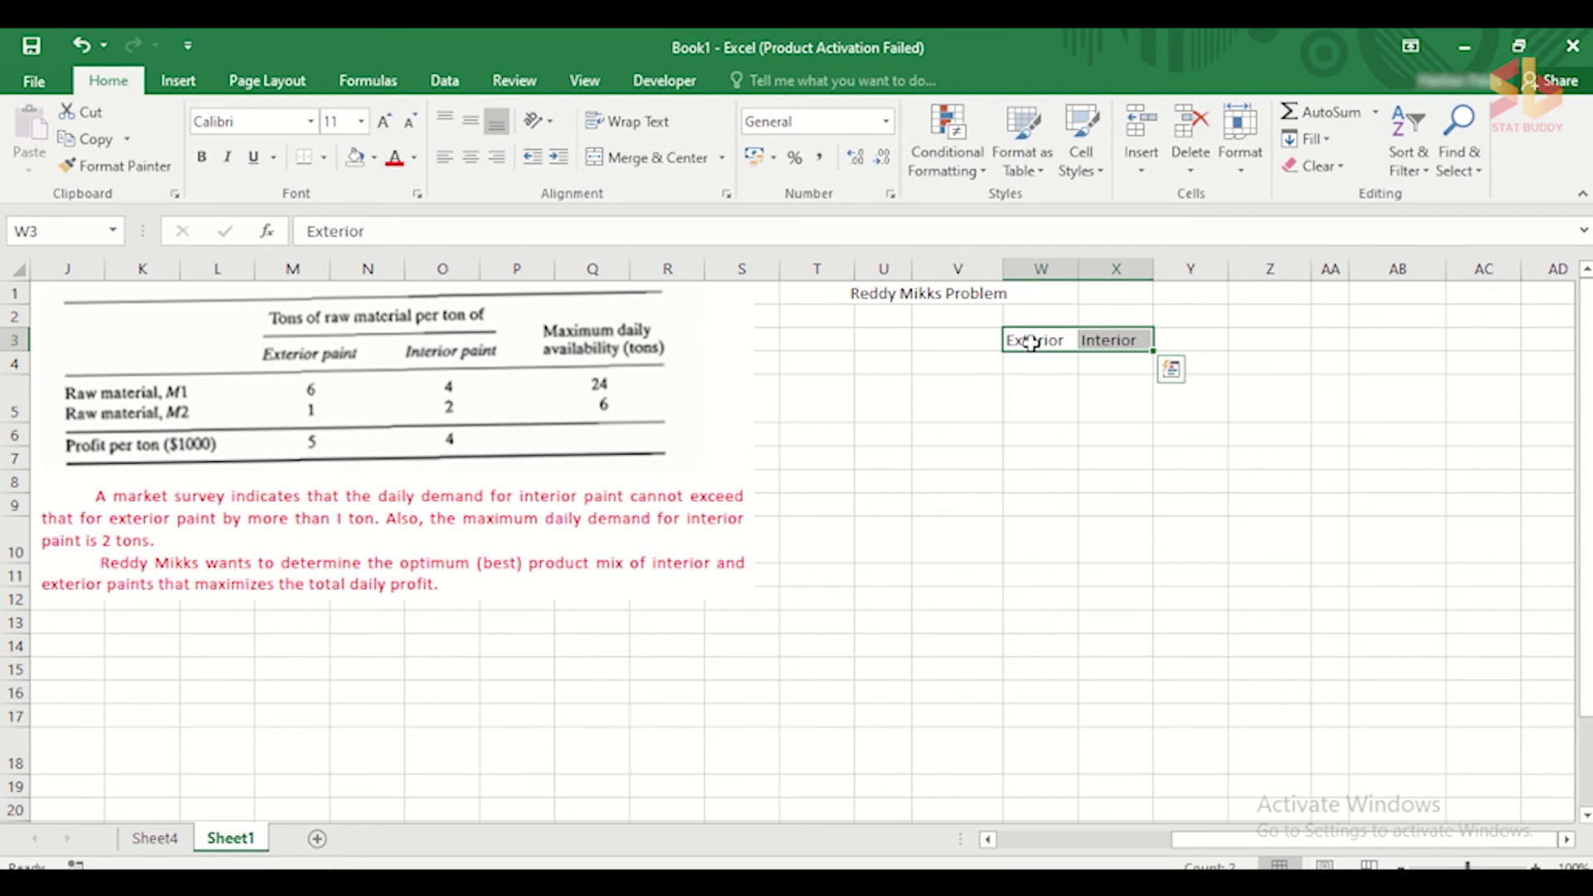
# Enter the row label Unit Profit in cell V4.
pyautogui.click(984, 365)
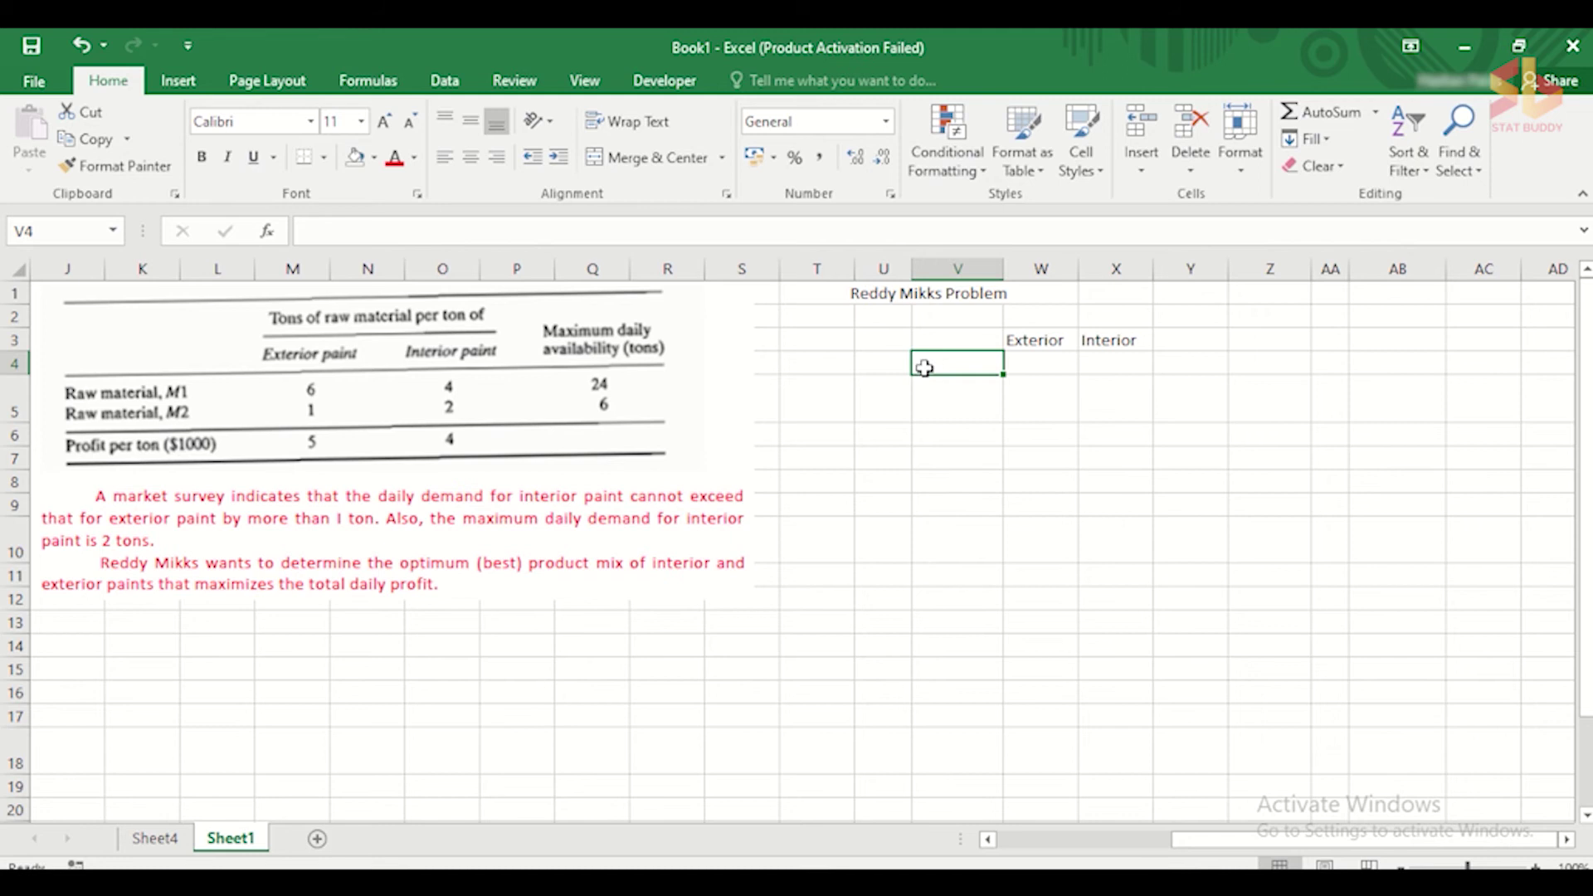
pyautogui.write('Unit')
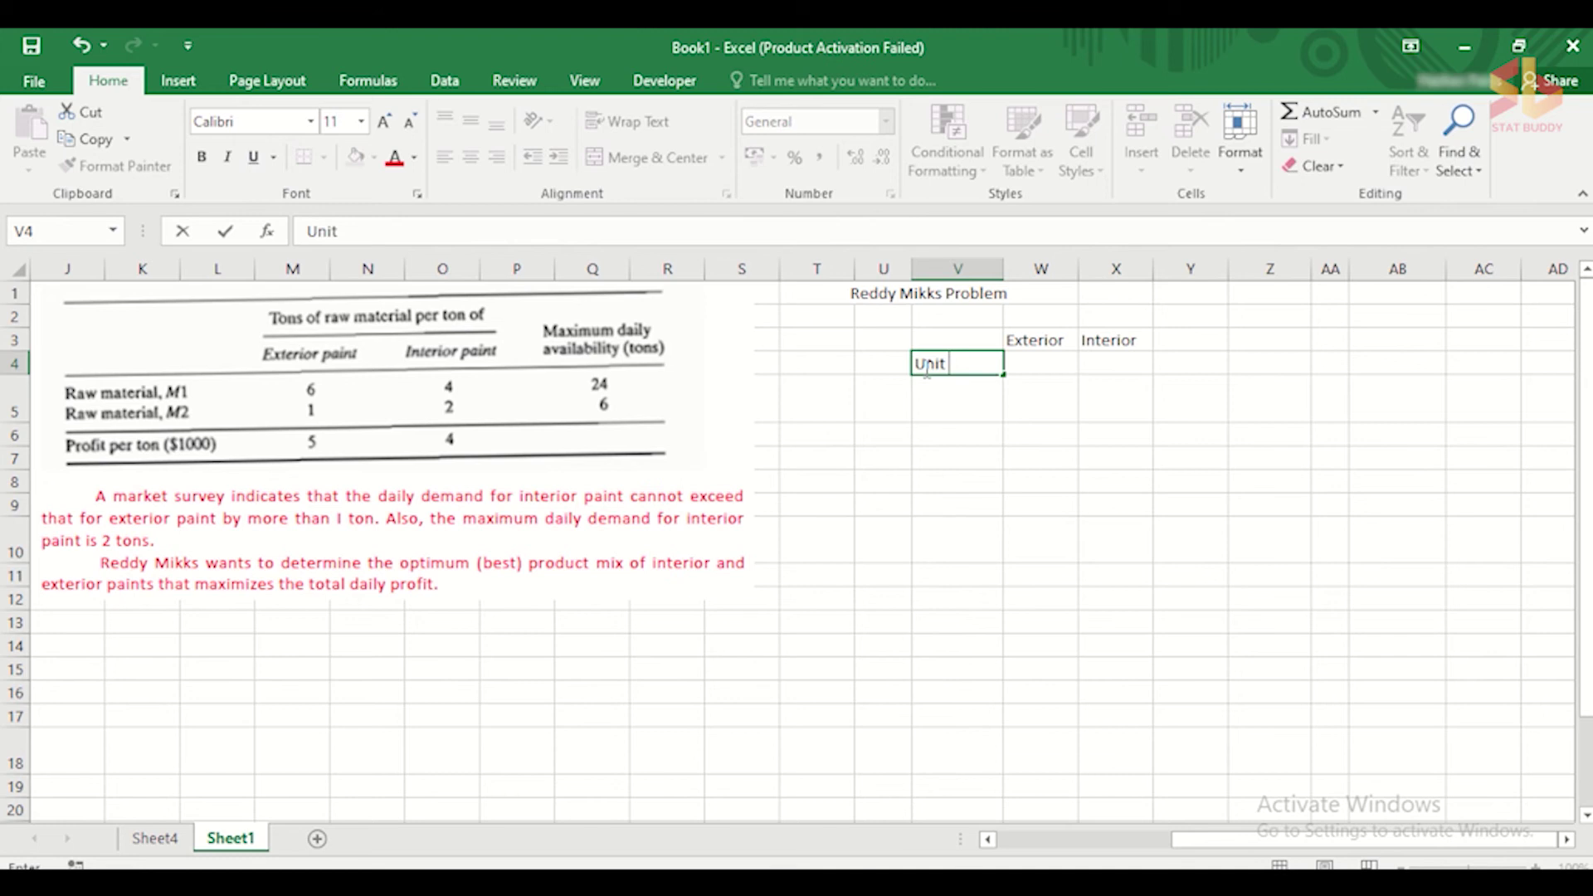
pyautogui.write('rofit')
pyautogui.press('Tab')
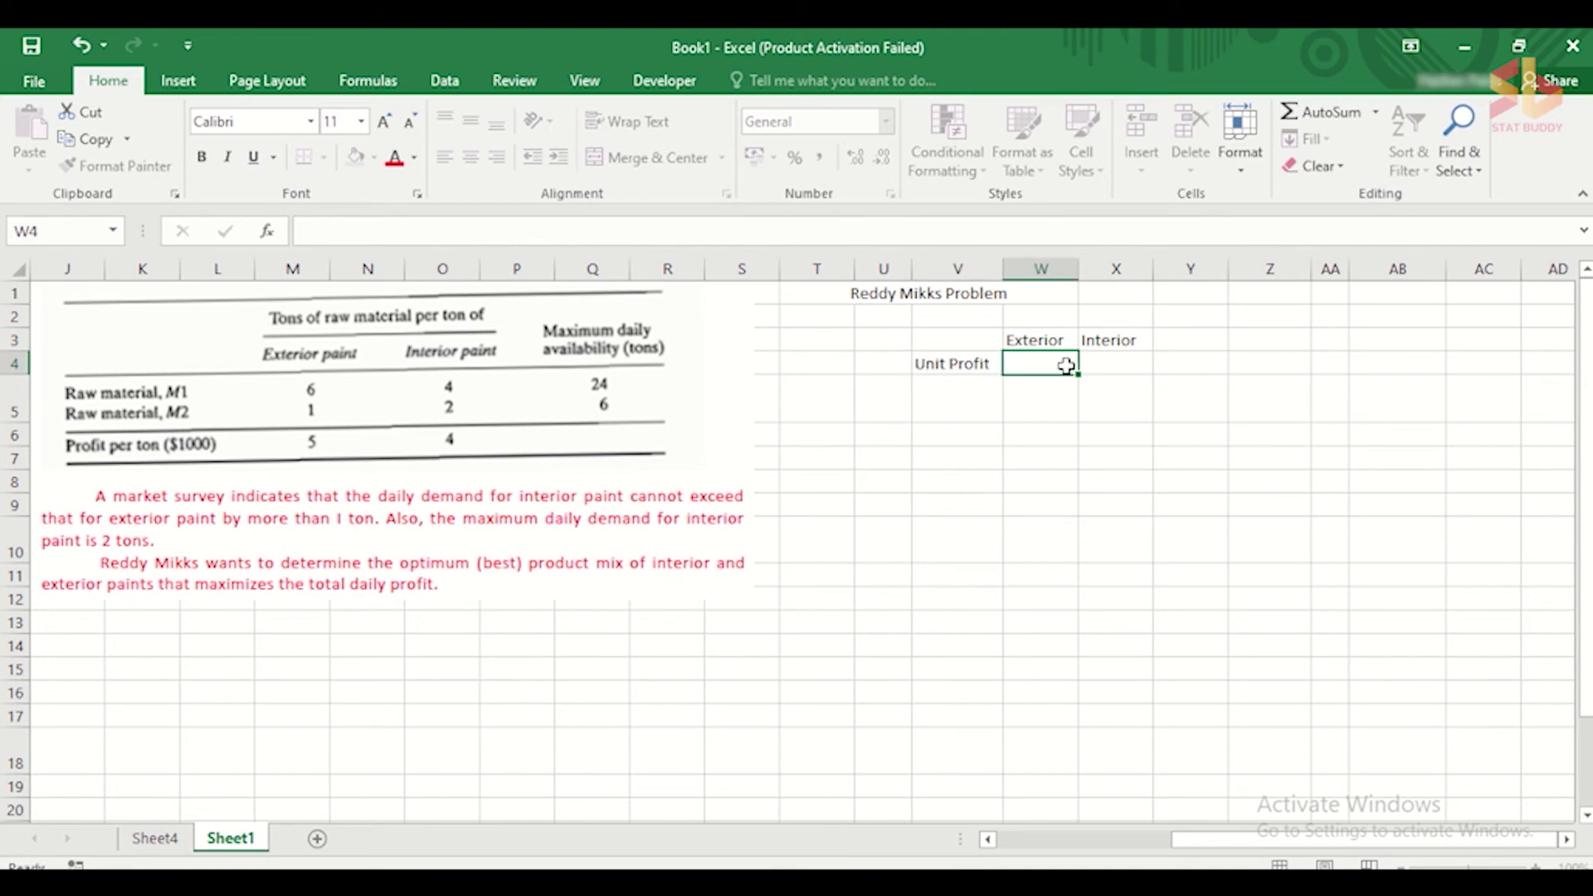
# Fill the Unit Profit cells W4:X4 with a light gold colour.
pyautogui.click(1121, 367)
pyautogui.moveTo(1120, 368); pyautogui.dragTo(1060, 368)
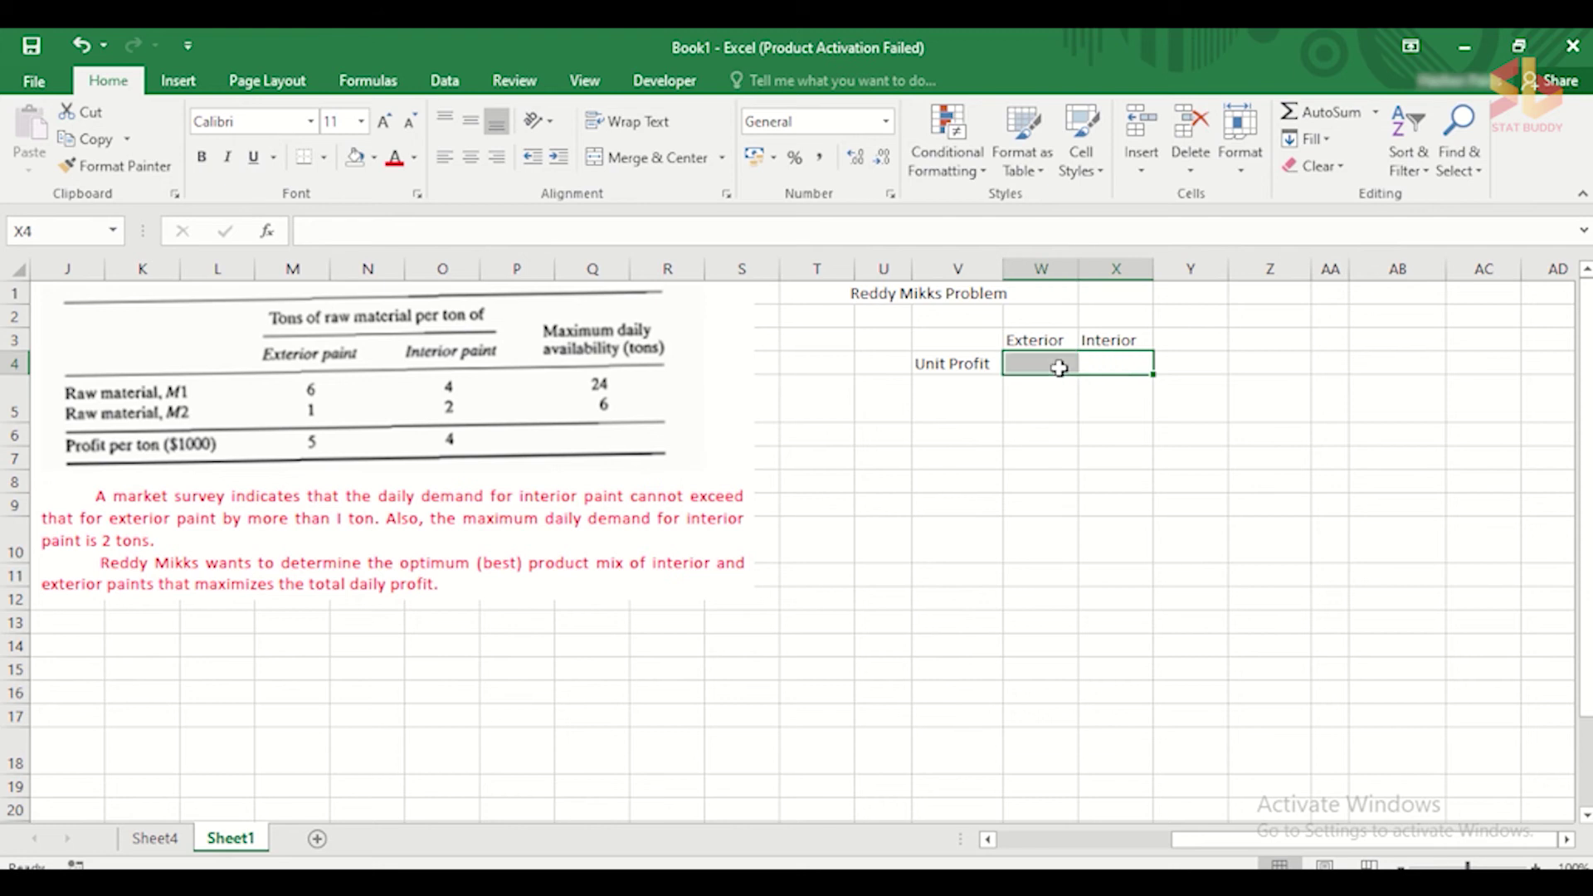
pyautogui.click(373, 160)
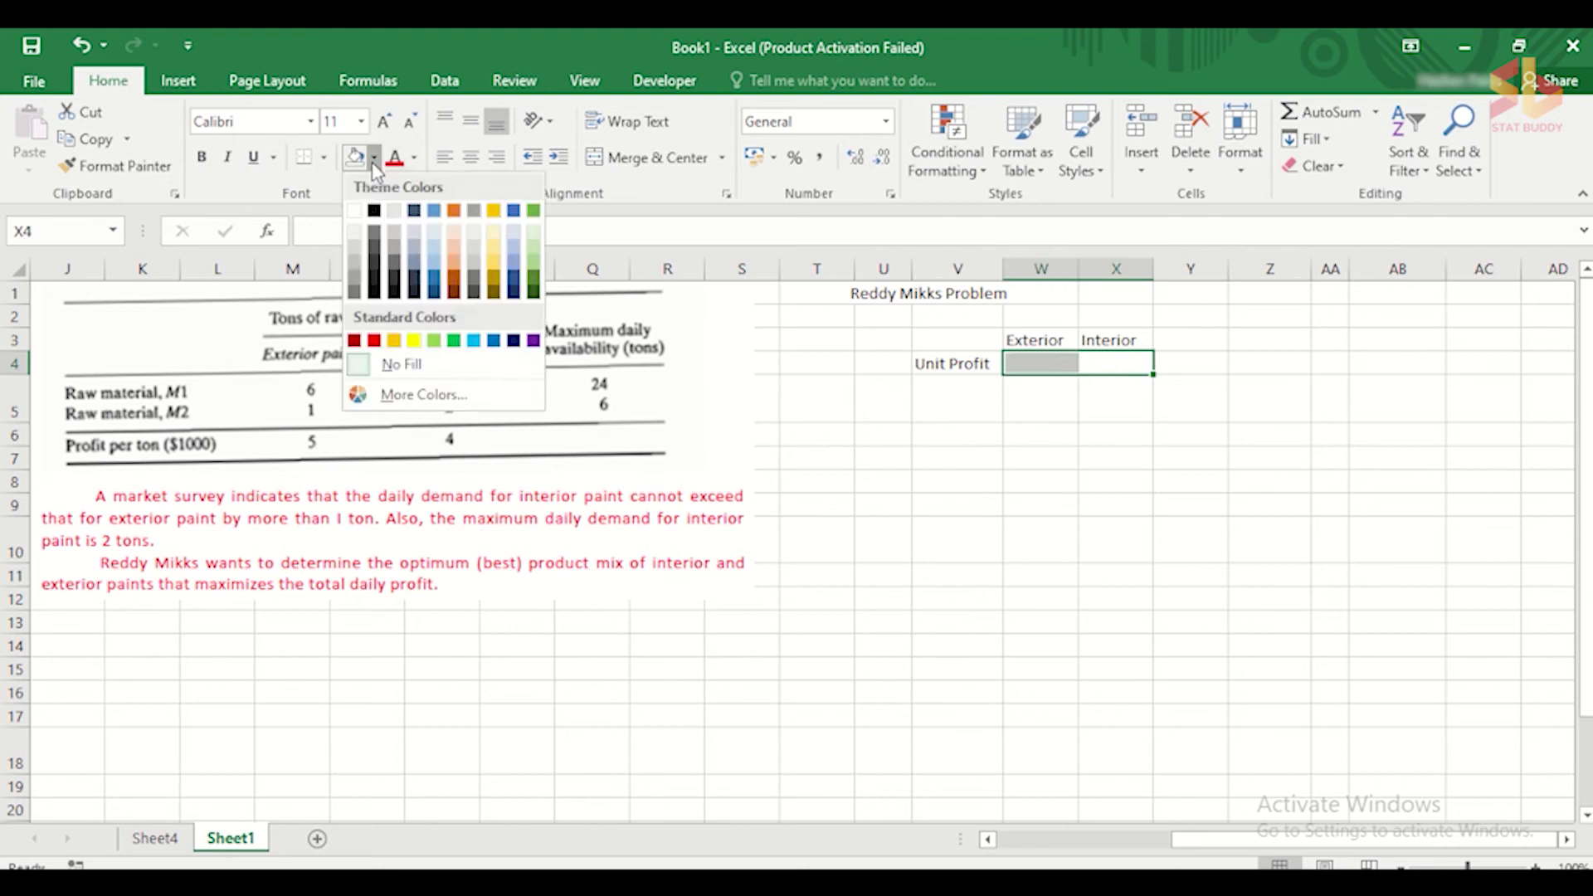
pyautogui.click(495, 253)
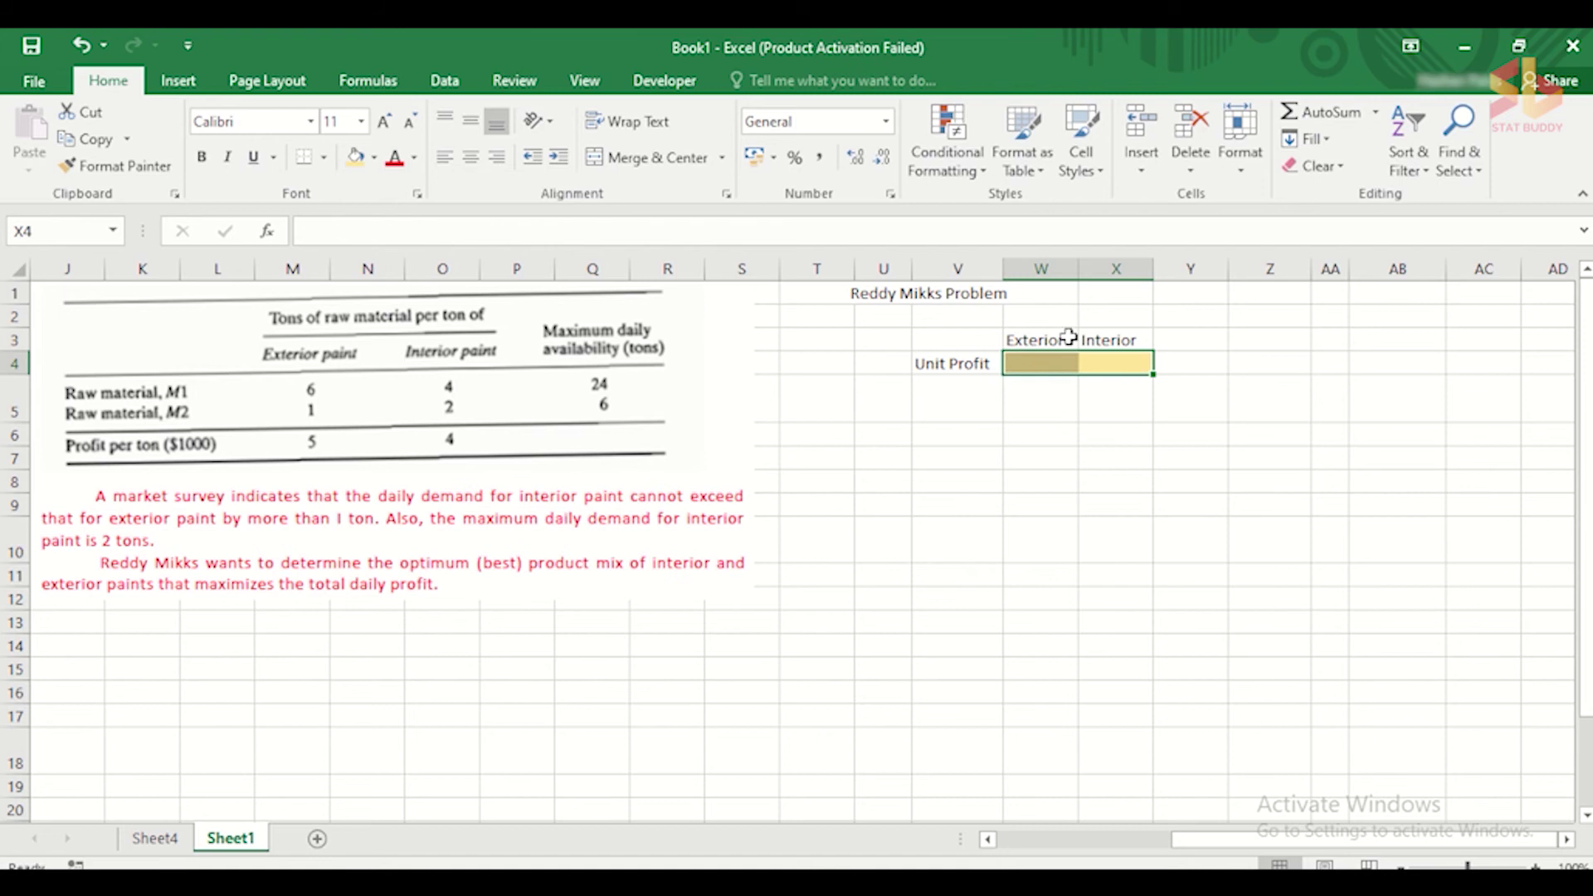
# Define the workbook-scoped name UnitProfit for the range W4:X4.
pyautogui.click(368, 81)
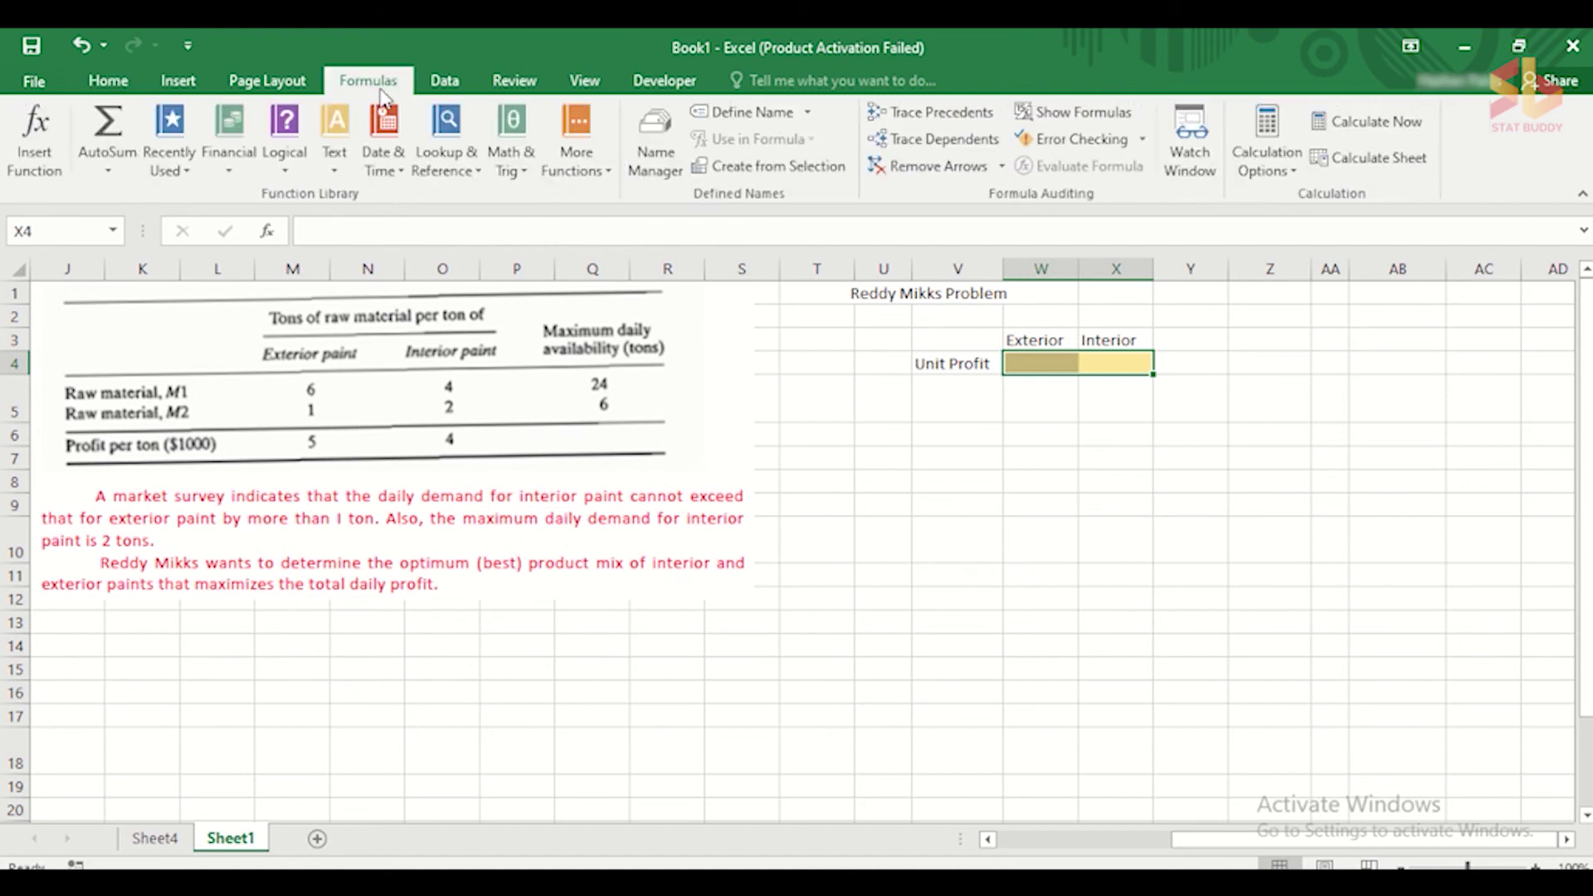
pyautogui.click(782, 122)
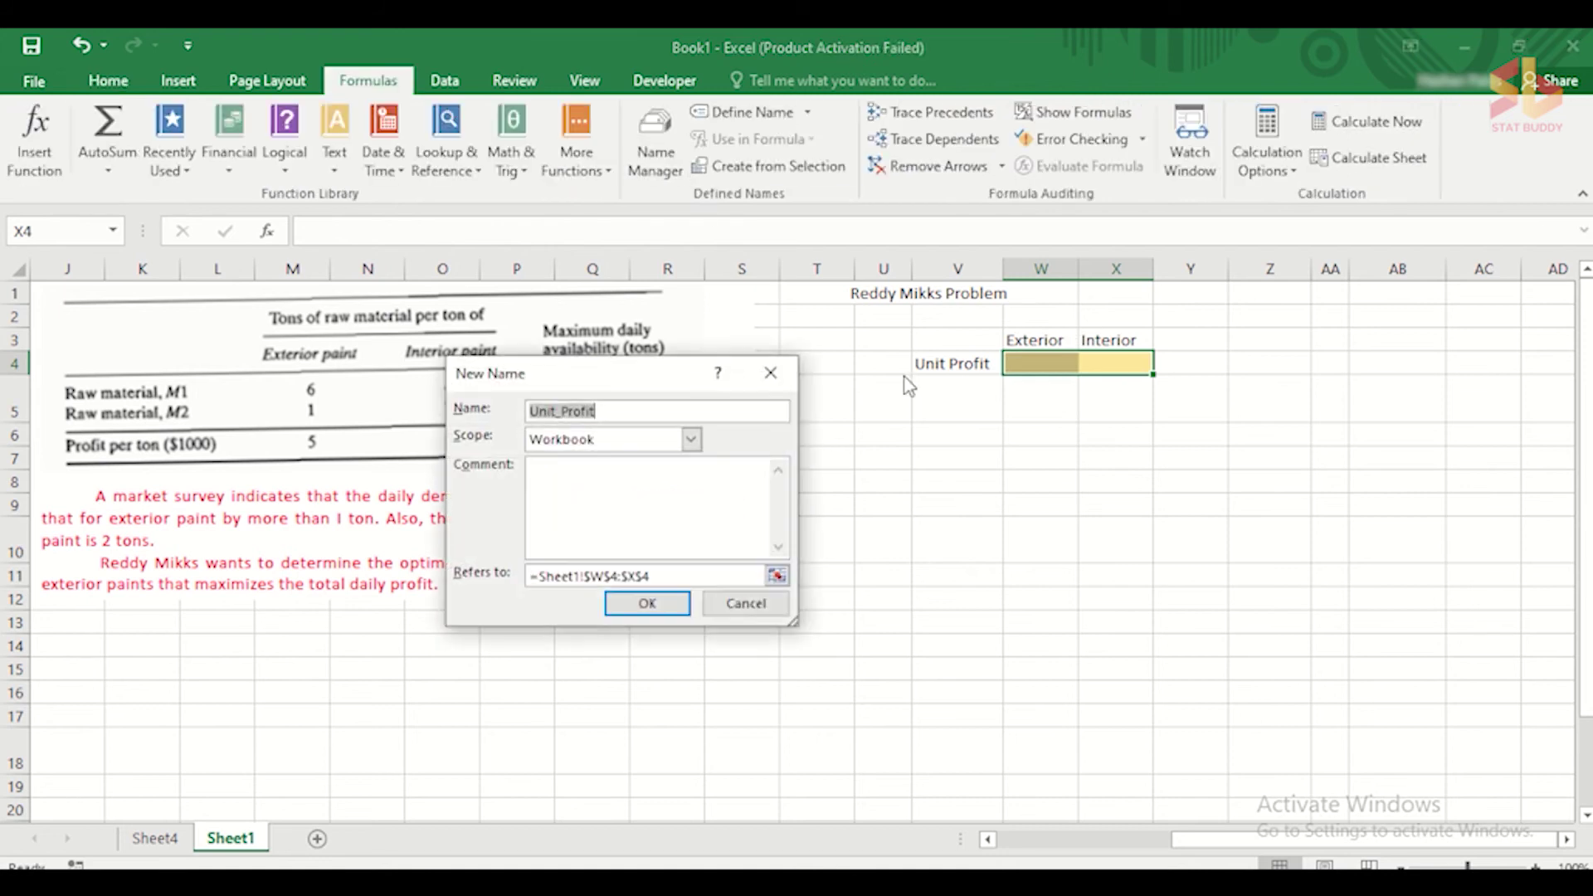
pyautogui.click(564, 412)
pyautogui.press('BackSpace')
pyautogui.click(649, 605)
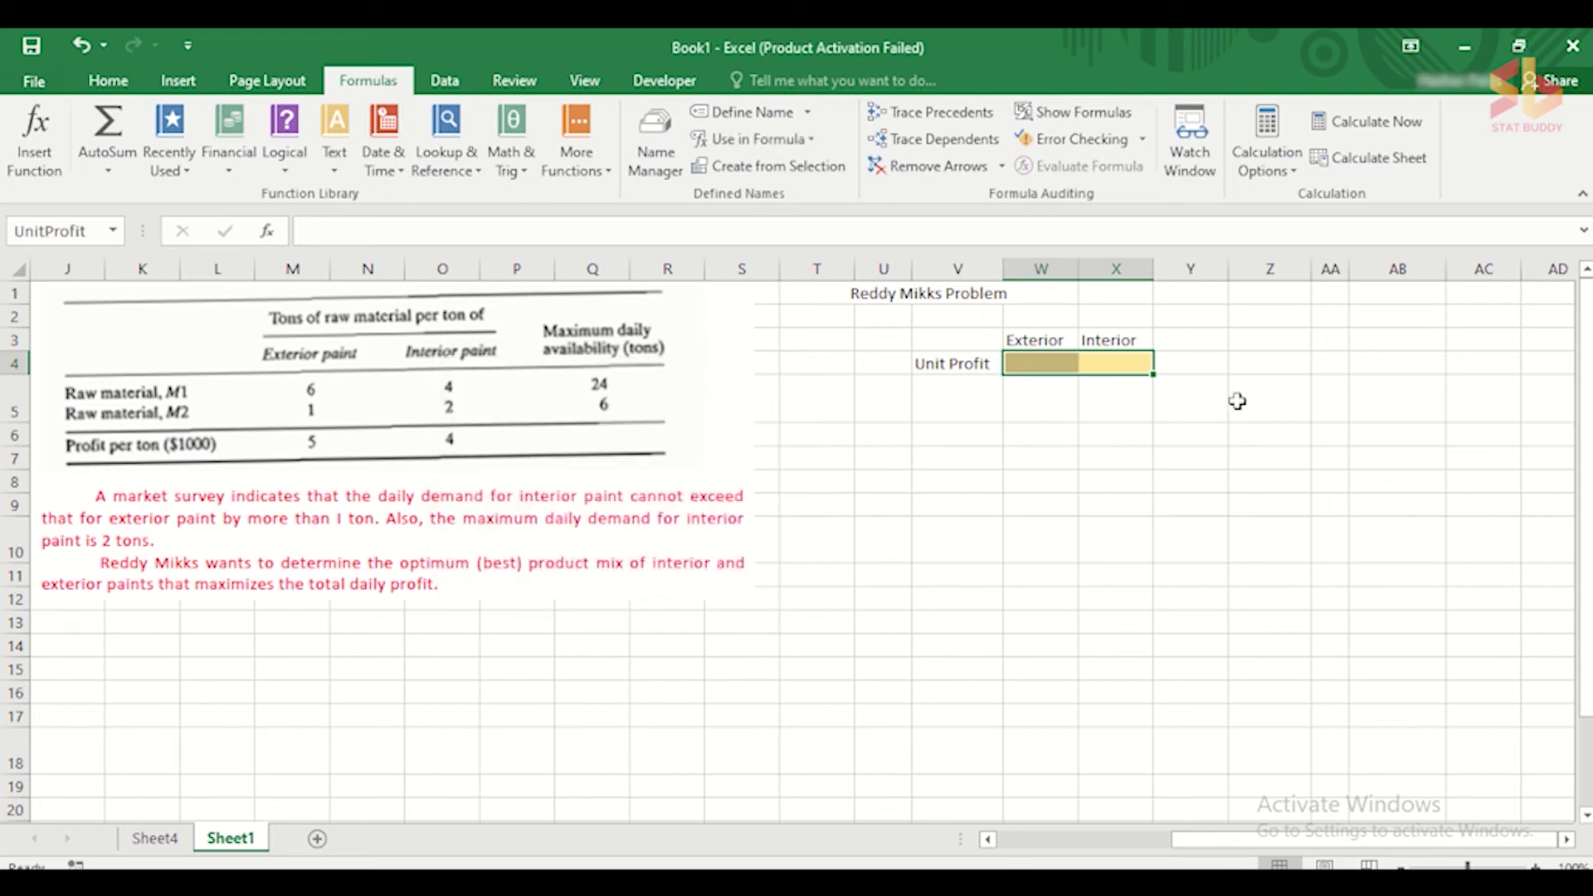
# Enter the unit profits 5 for Exterior in W4 and 4 for Interior in X4.
pyautogui.doubleClick(1063, 363)
pyautogui.write('5')
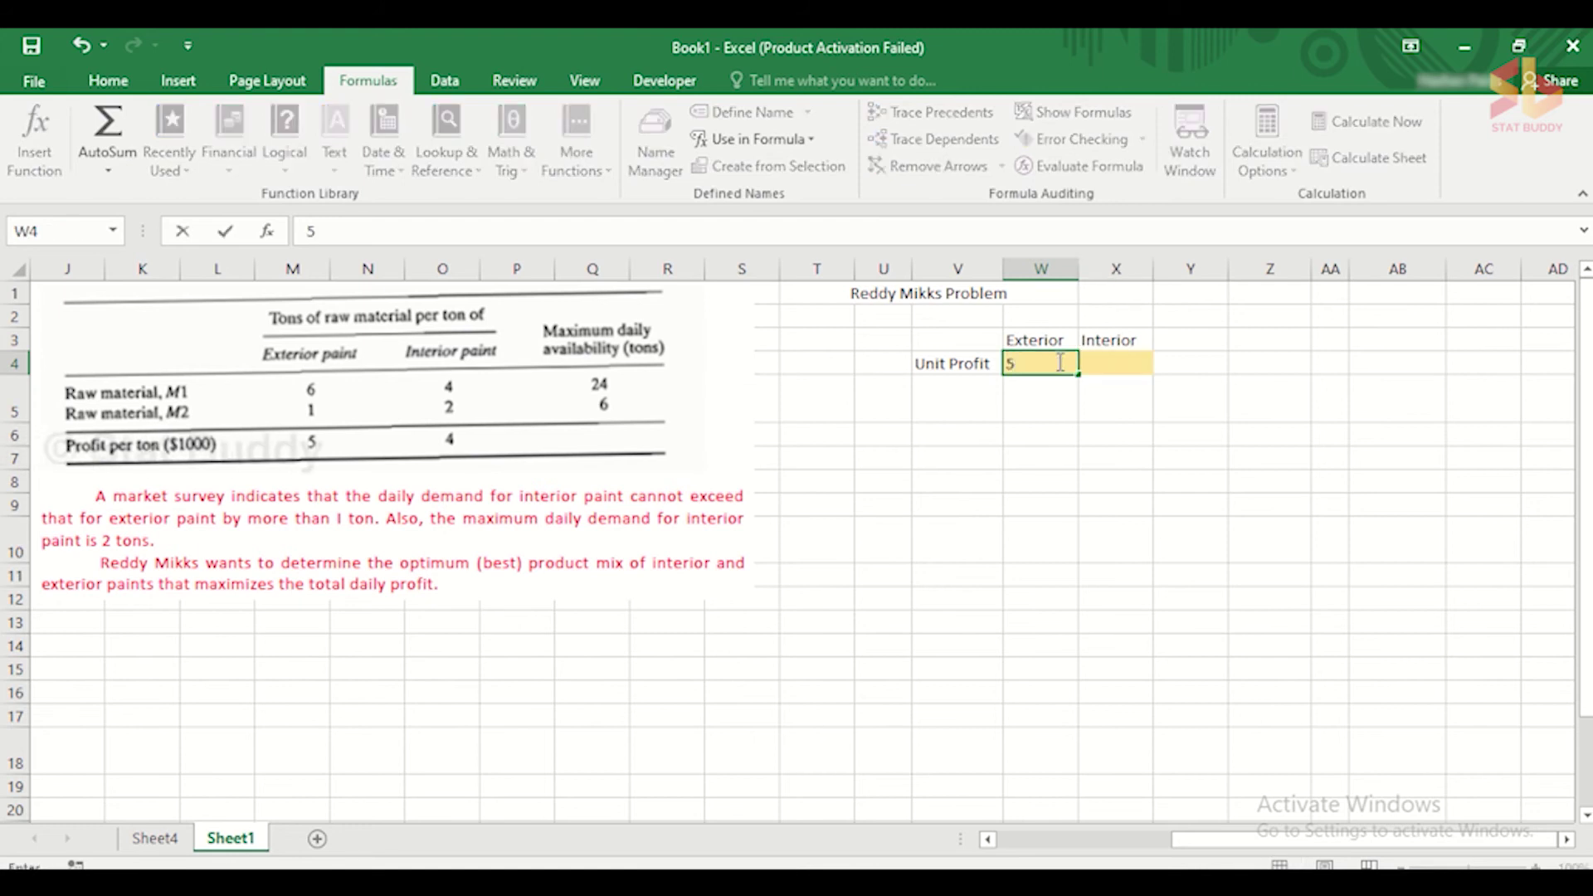
pyautogui.press('Tab')
pyautogui.write('4')
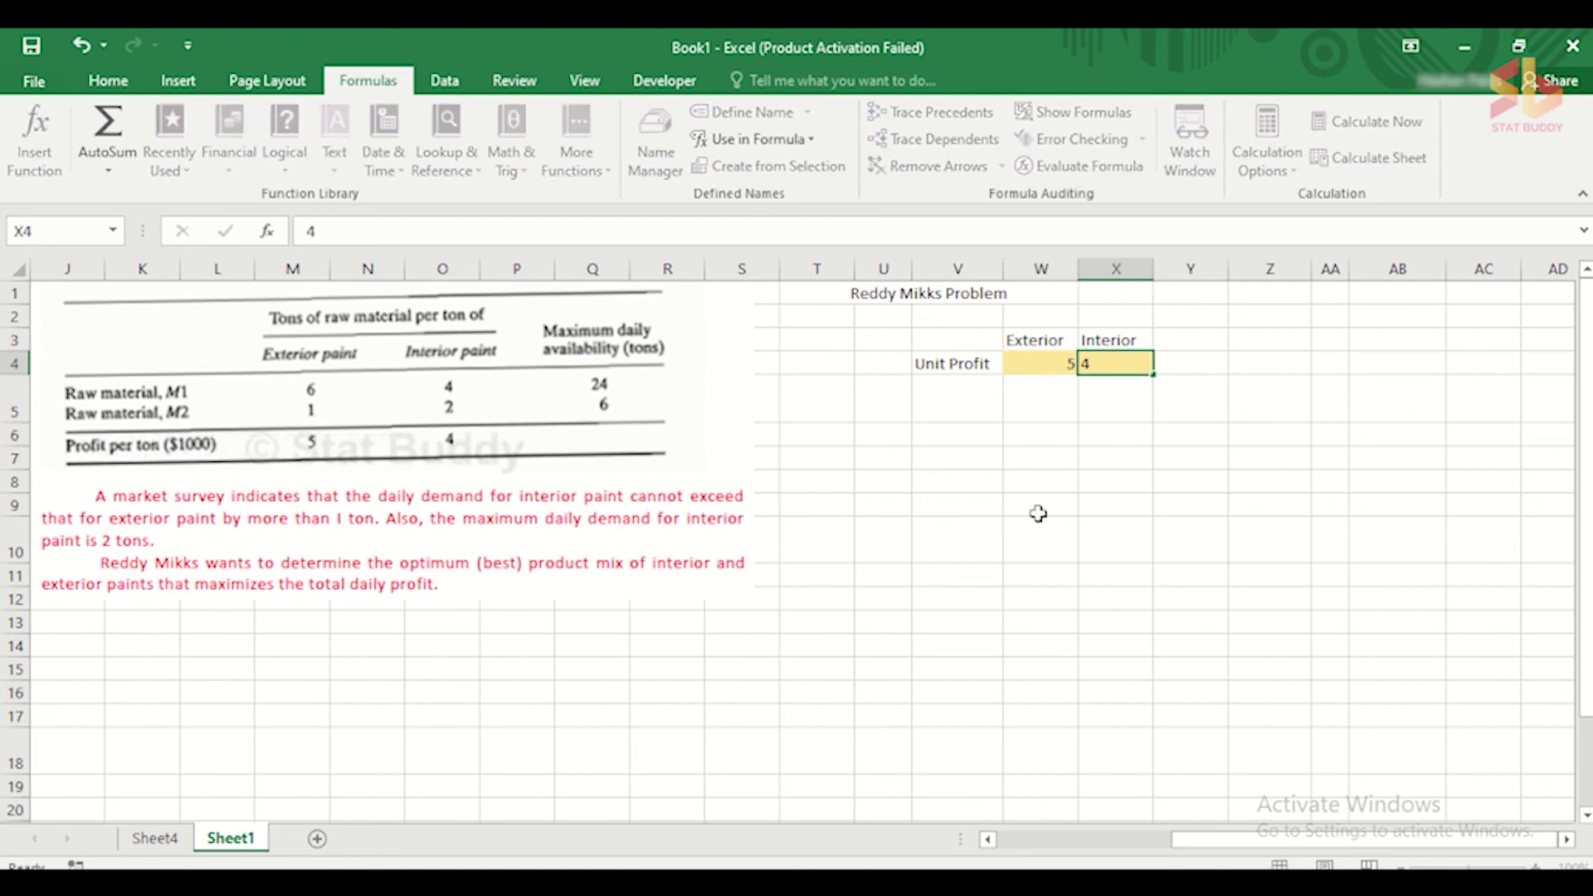
pyautogui.click(1039, 508)
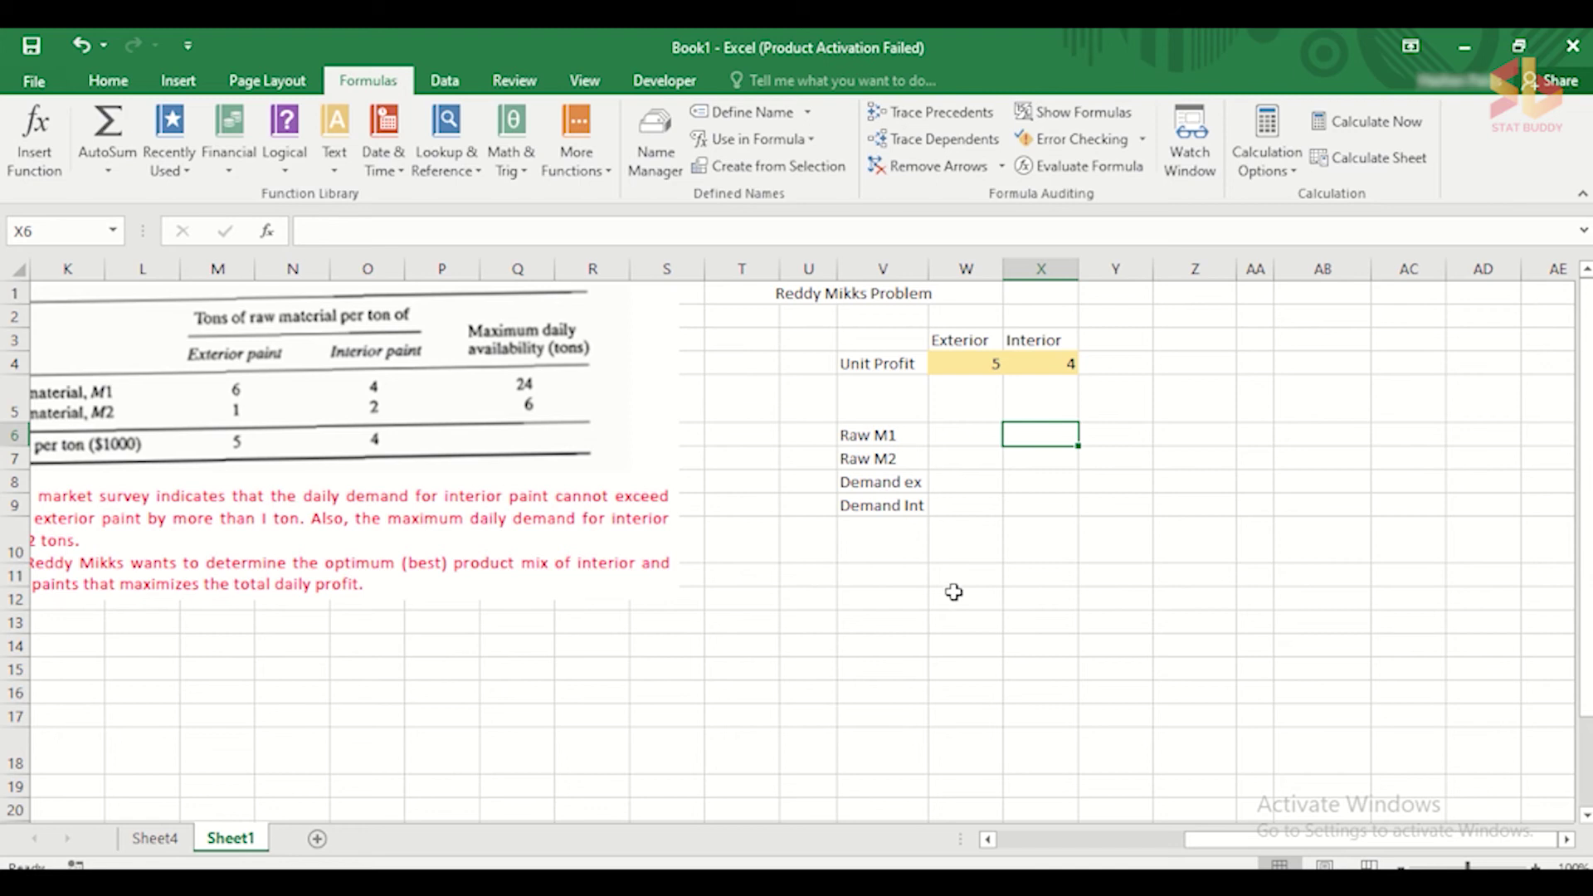
# Enter the raw material coefficients in W6:X7: 6 and 4 for Raw M1, 1 and 2 for Raw M2.
pyautogui.click(984, 438)
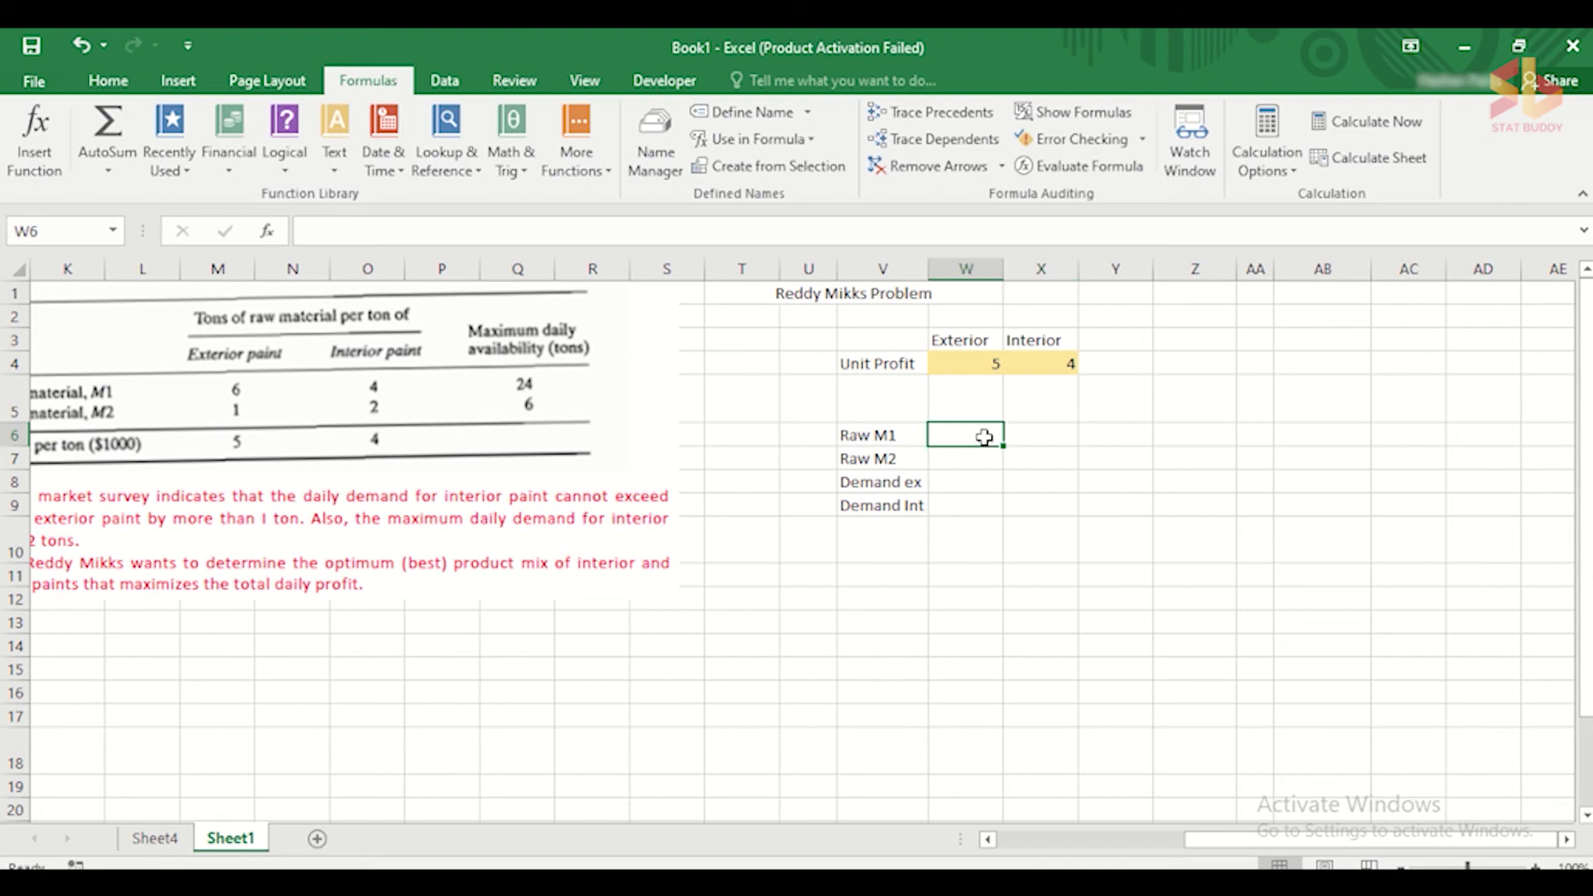
pyautogui.write('6')
pyautogui.press('Tab')
pyautogui.write('4')
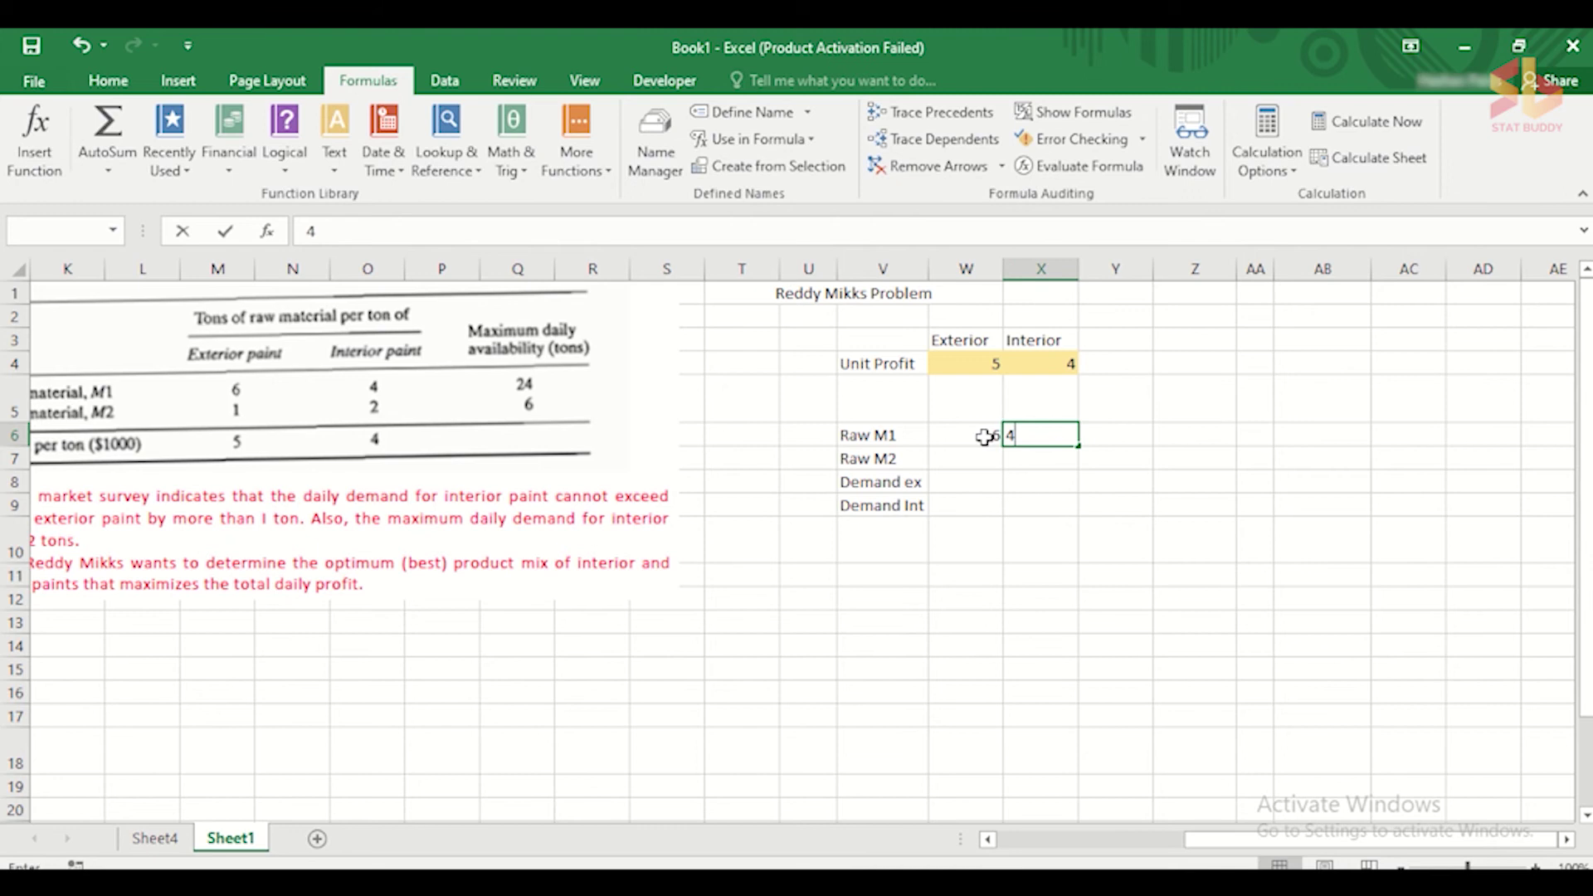
pyautogui.press('Return')
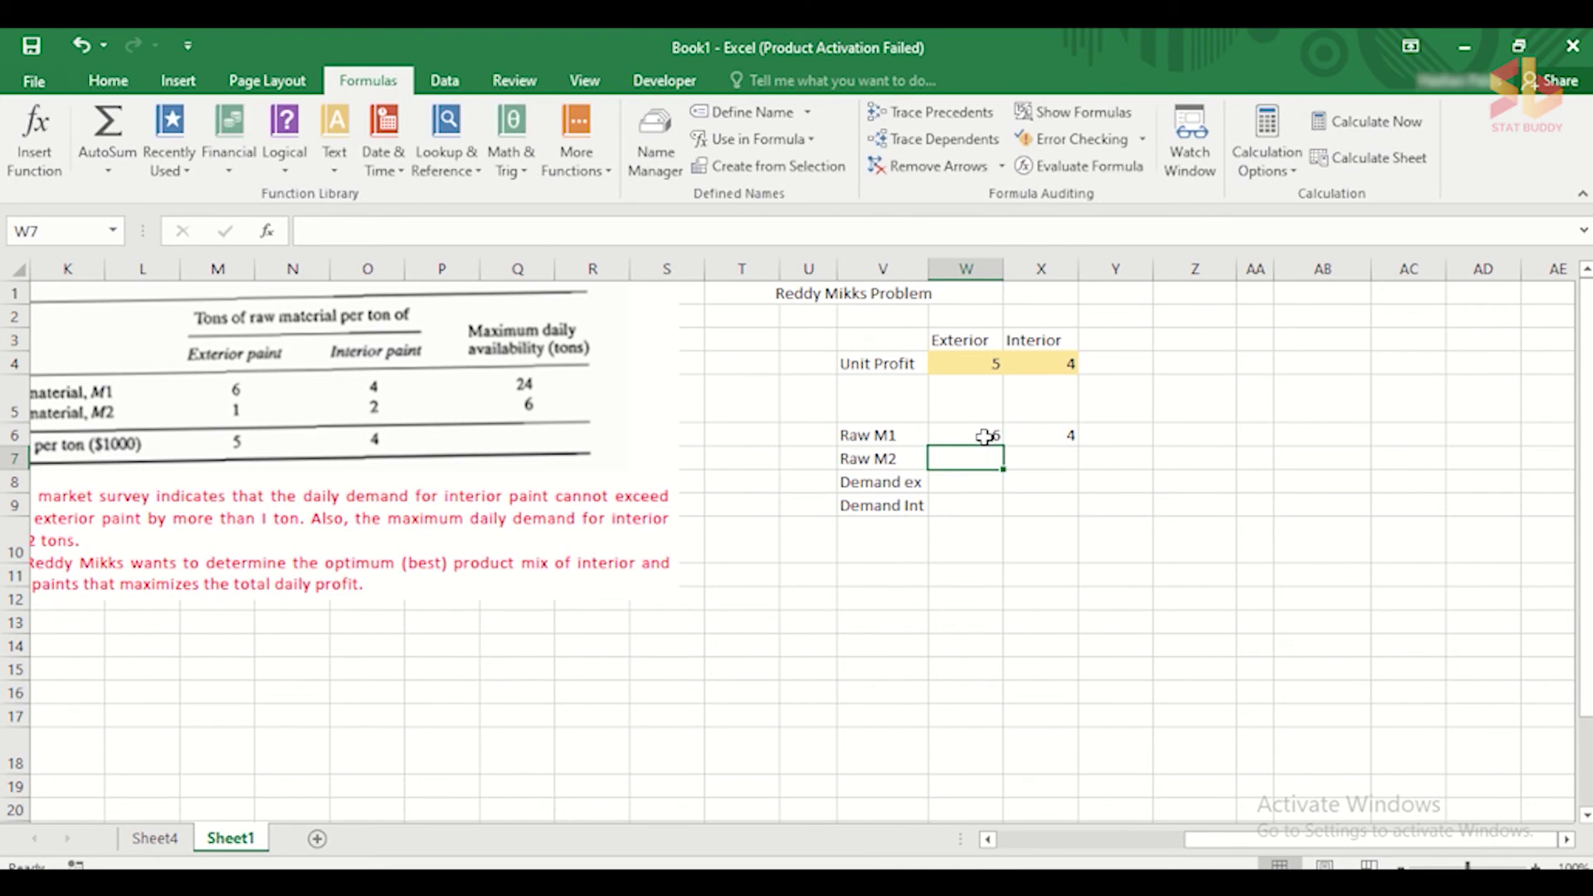
pyautogui.write('1')
pyautogui.press('Tab')
pyautogui.write('2')
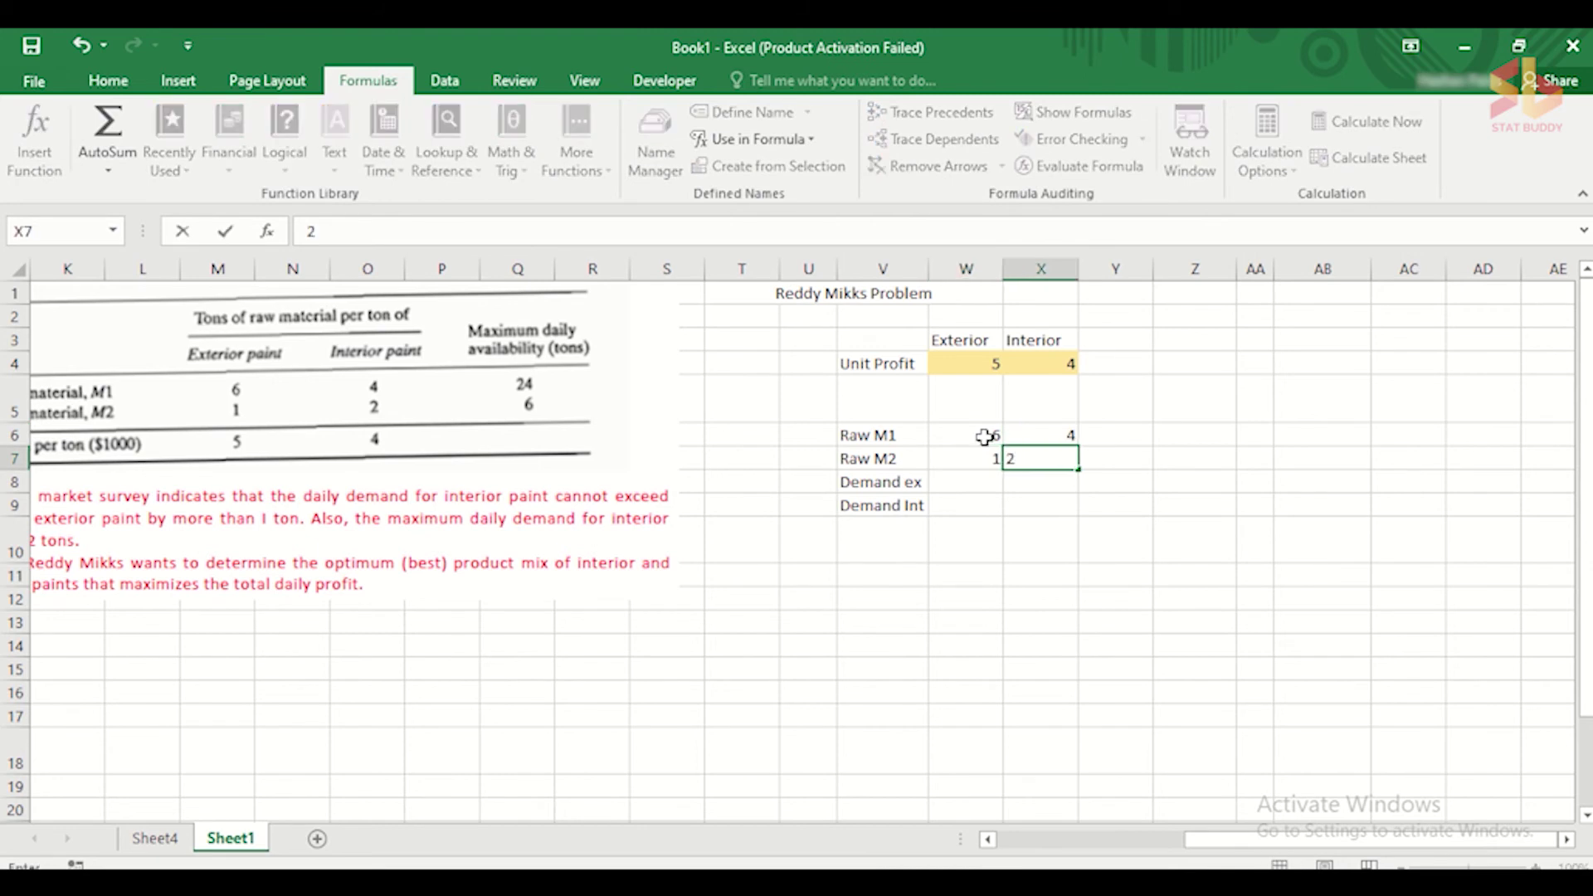
pyautogui.press('Return')
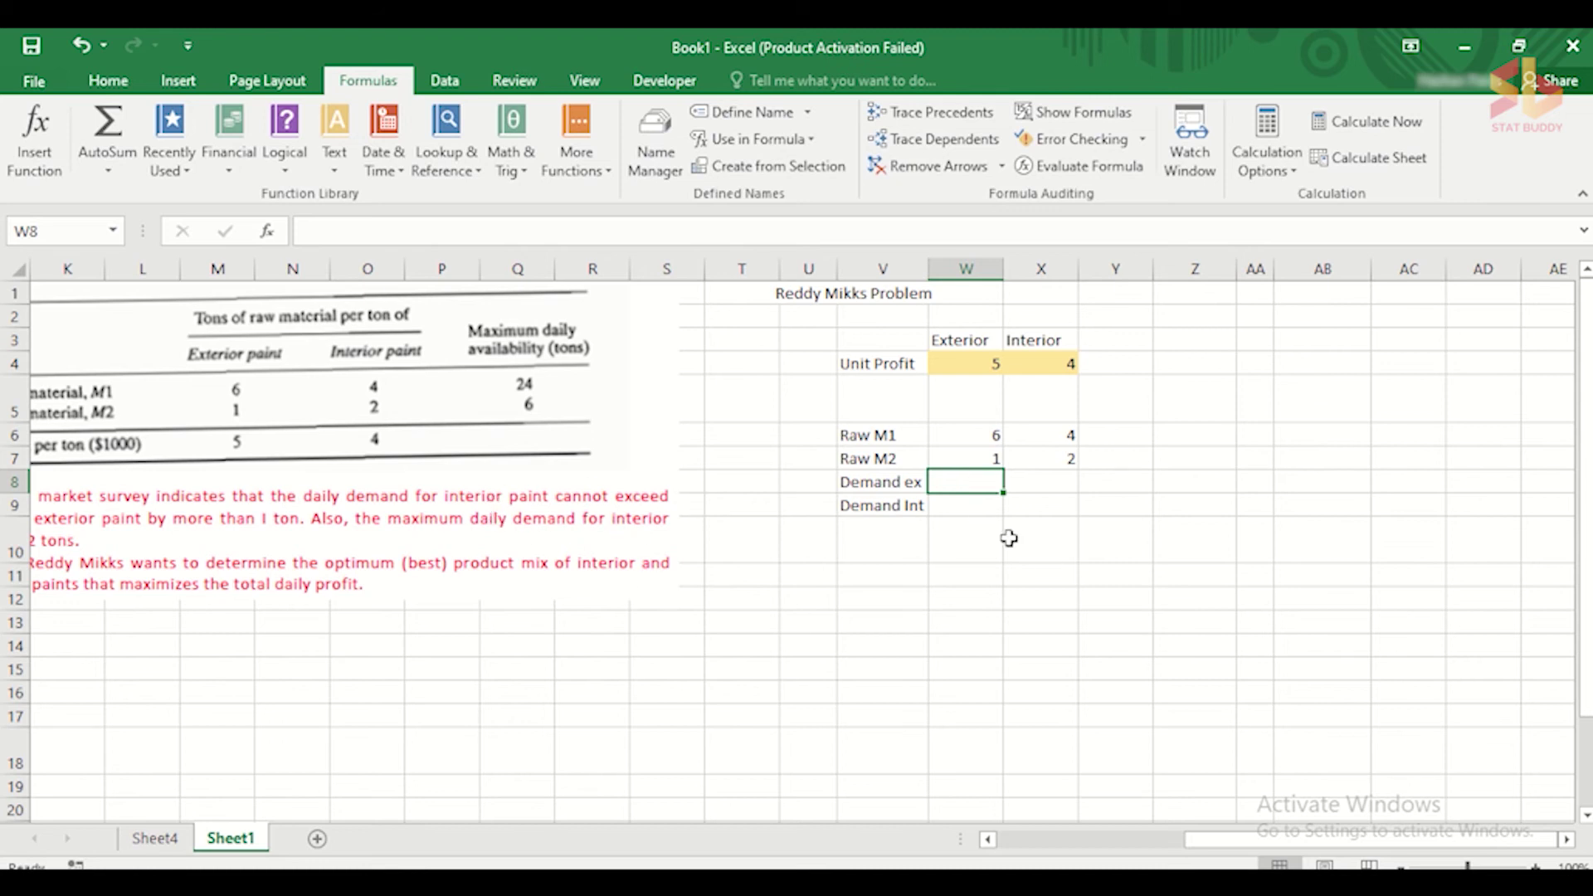
# Enter the demand coefficients in W8:X9: 1 and -1 for Demand ex, 0 and 1 for Demand Int.
pyautogui.write('1')
pyautogui.press('Tab')
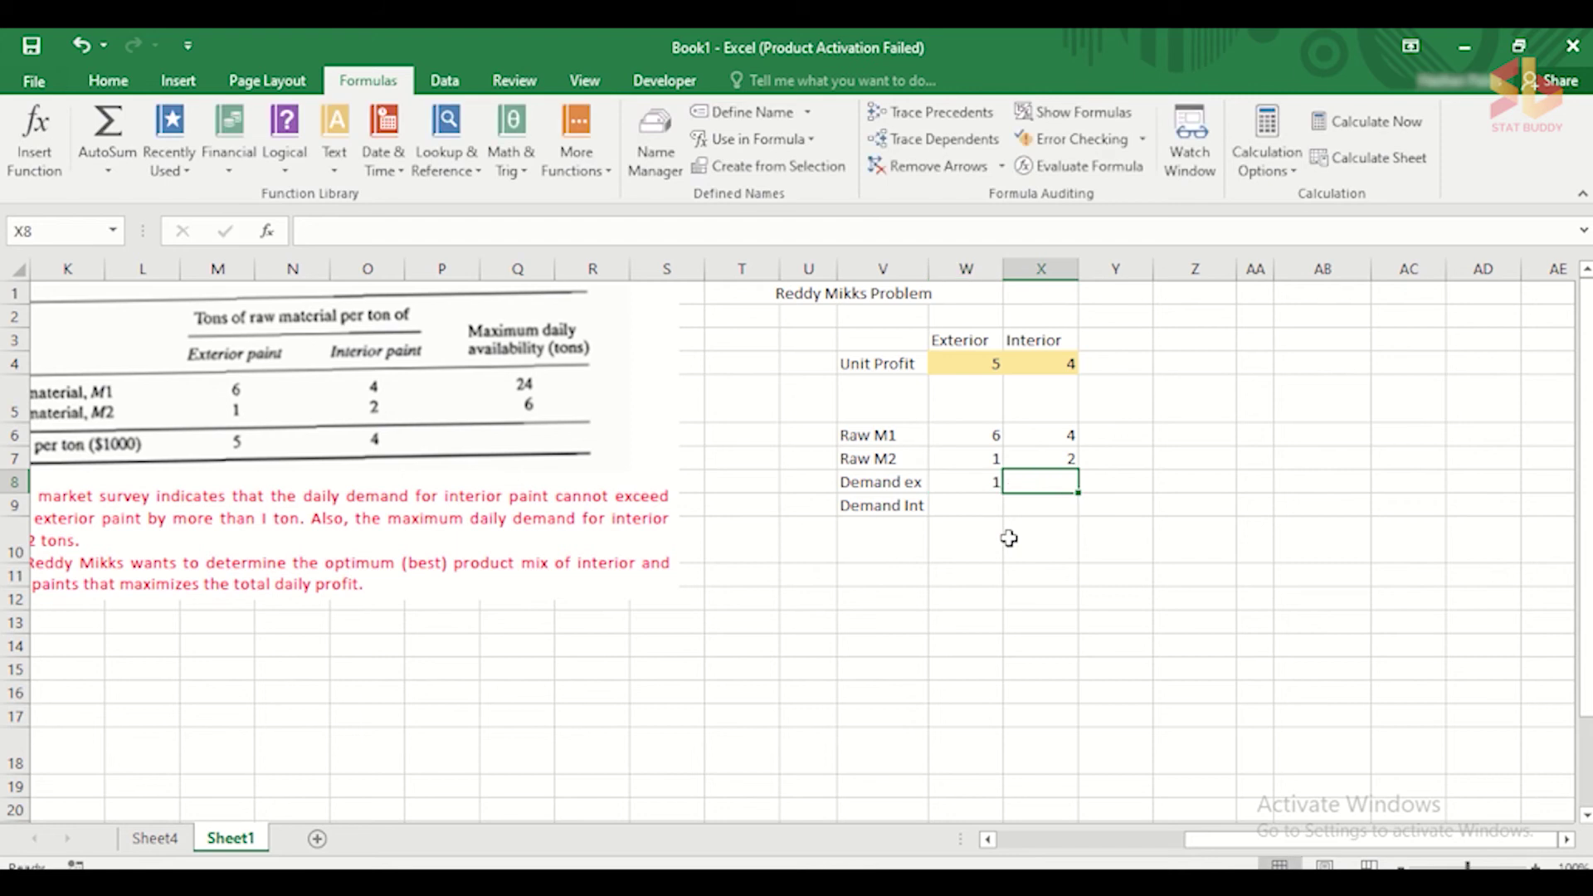
pyautogui.write('-1')
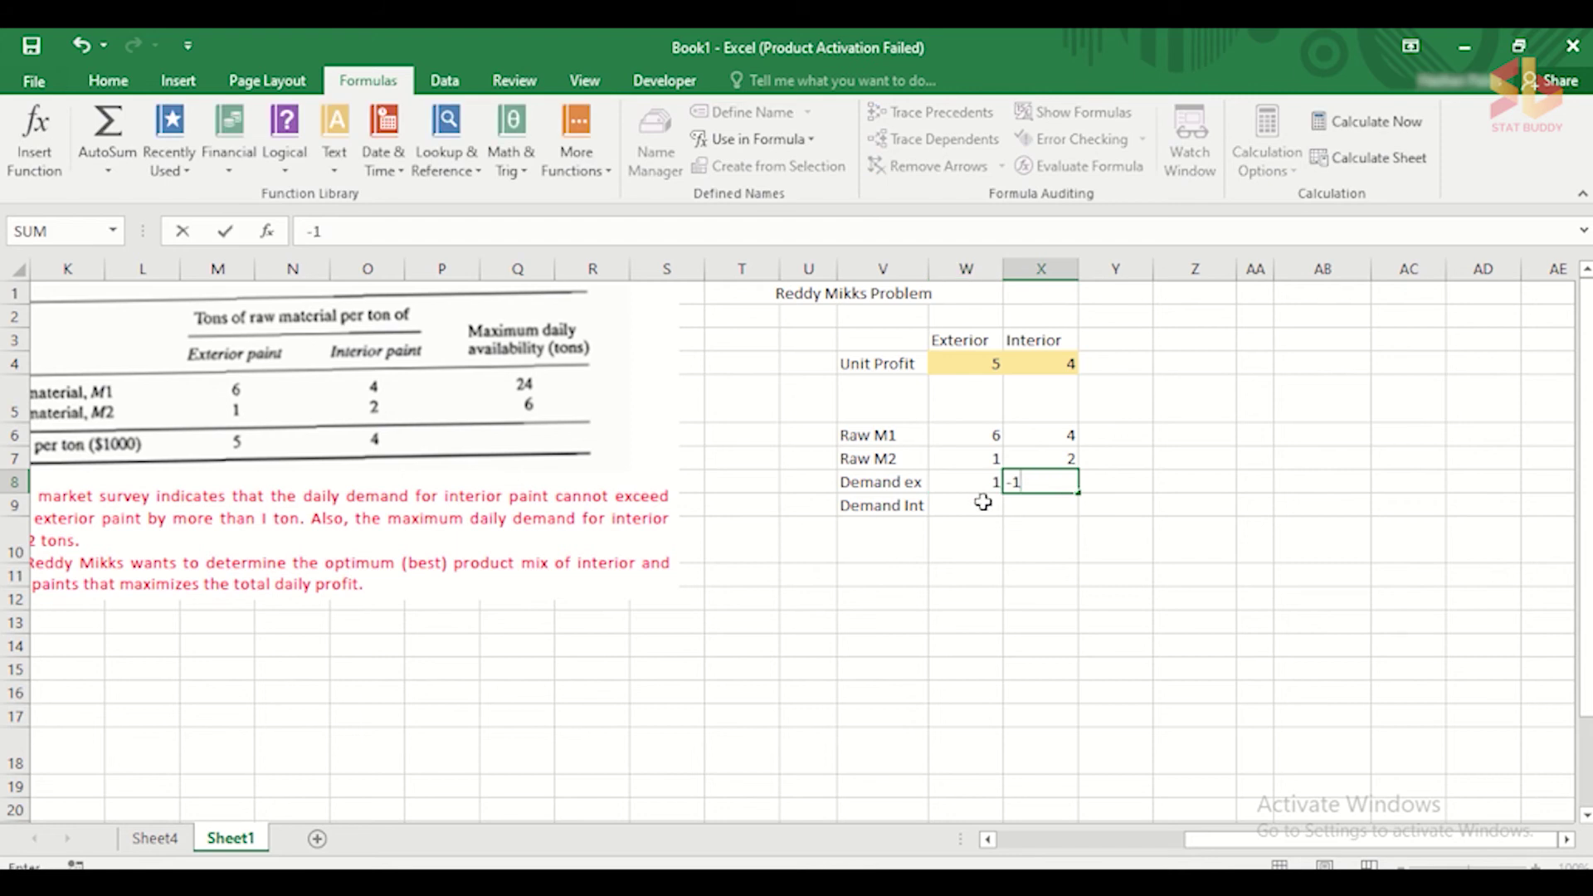
pyautogui.click(984, 504)
pyautogui.write('0')
pyautogui.press('Tab')
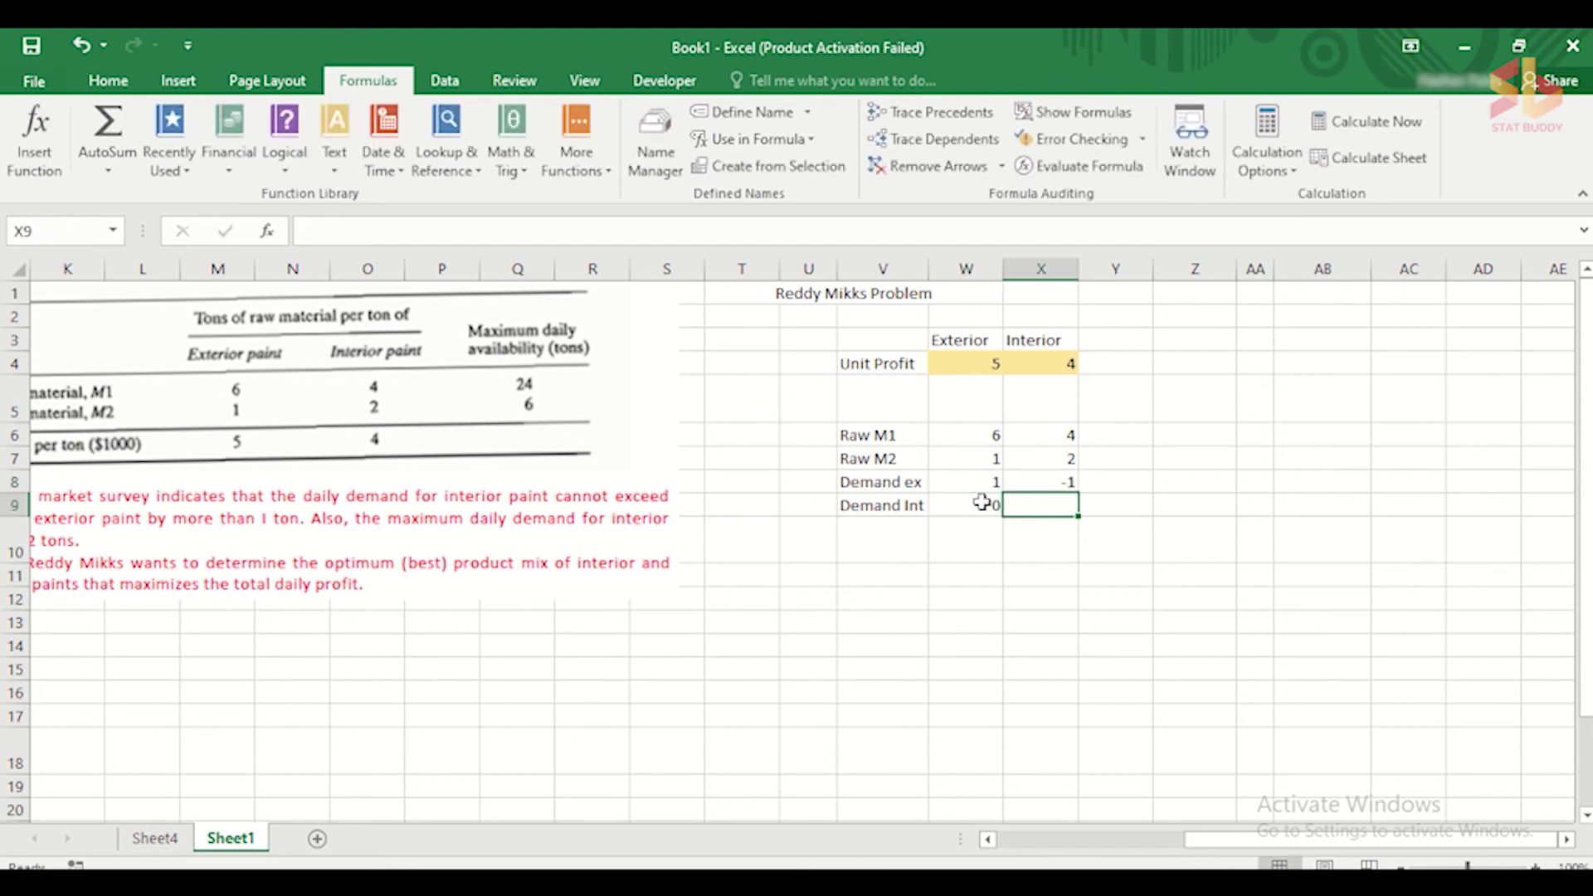
pyautogui.write('1')
pyautogui.click(1064, 551)
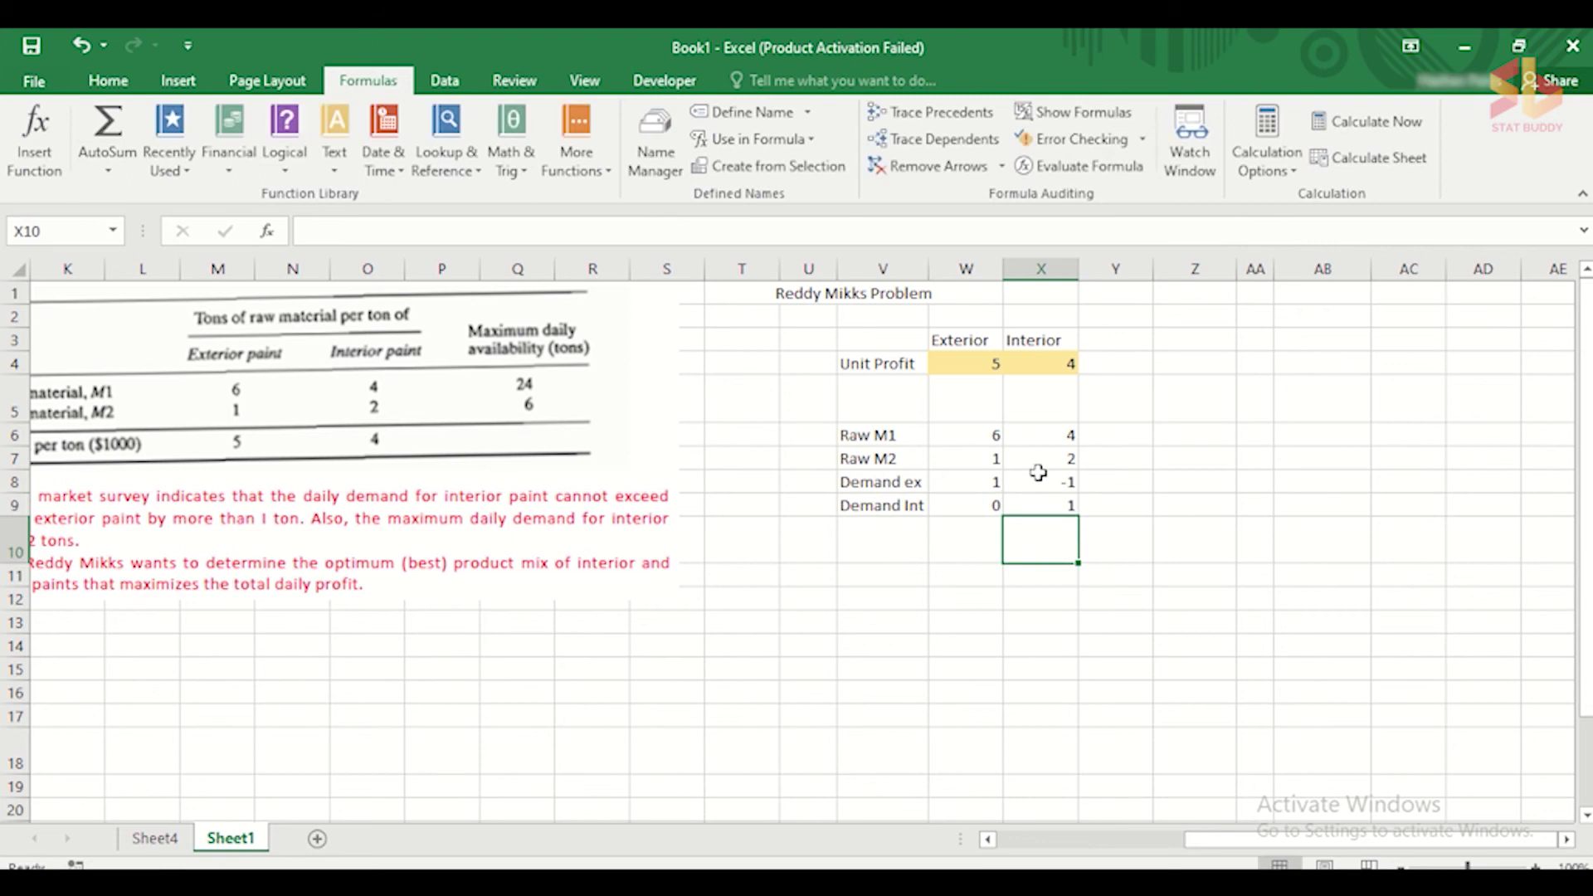
# Fill the constraint coefficient cells W6:X9 with a light blue colour.
pyautogui.moveTo(962, 427); pyautogui.dragTo(1056, 501)
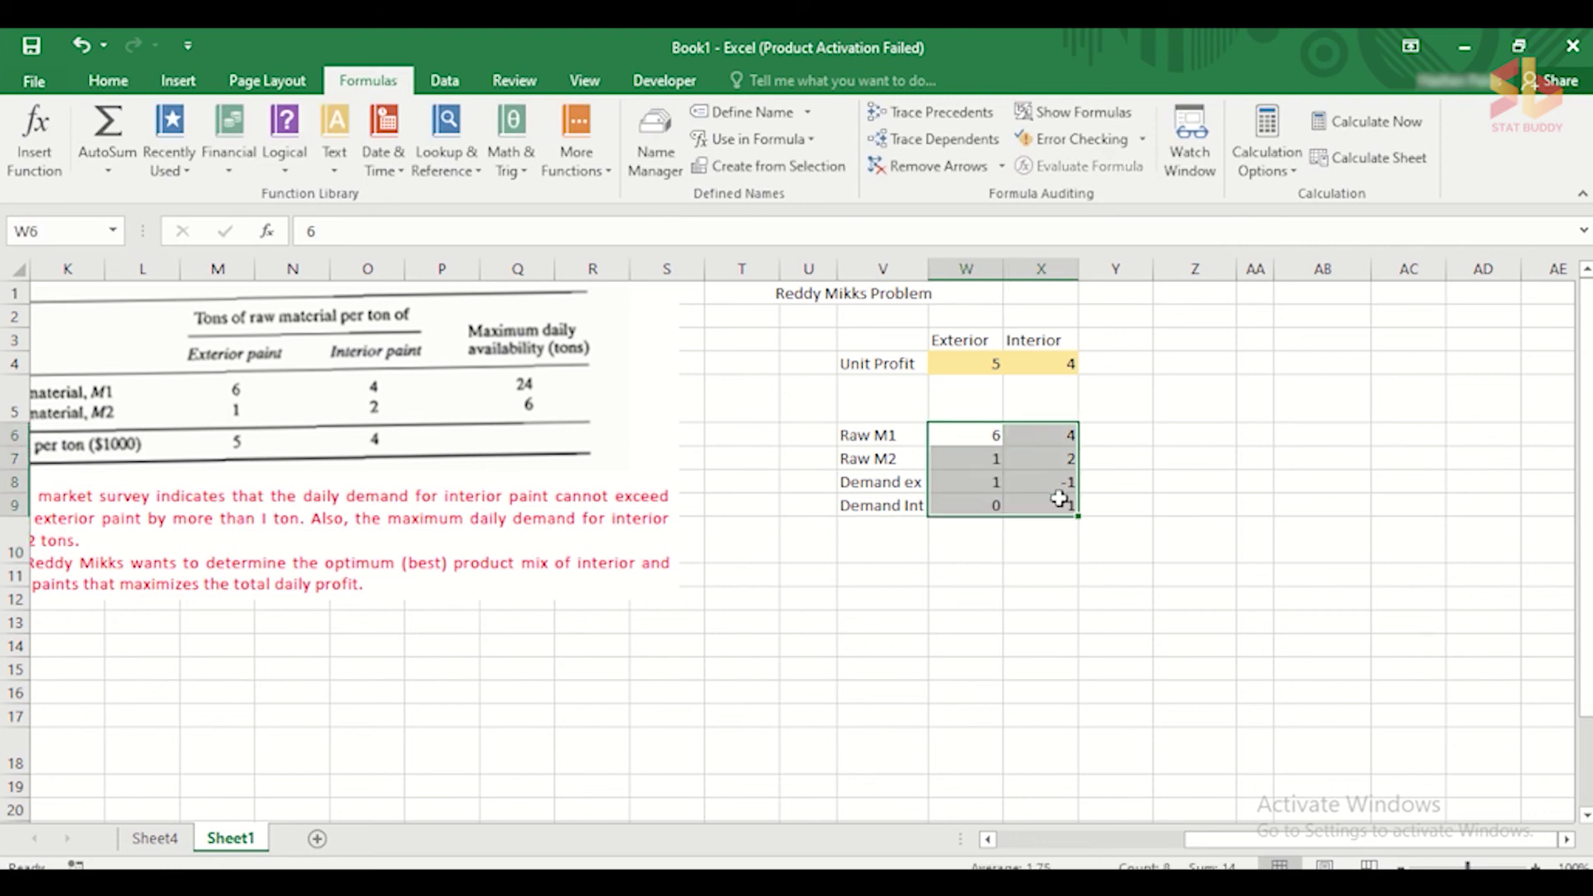
pyautogui.click(108, 80)
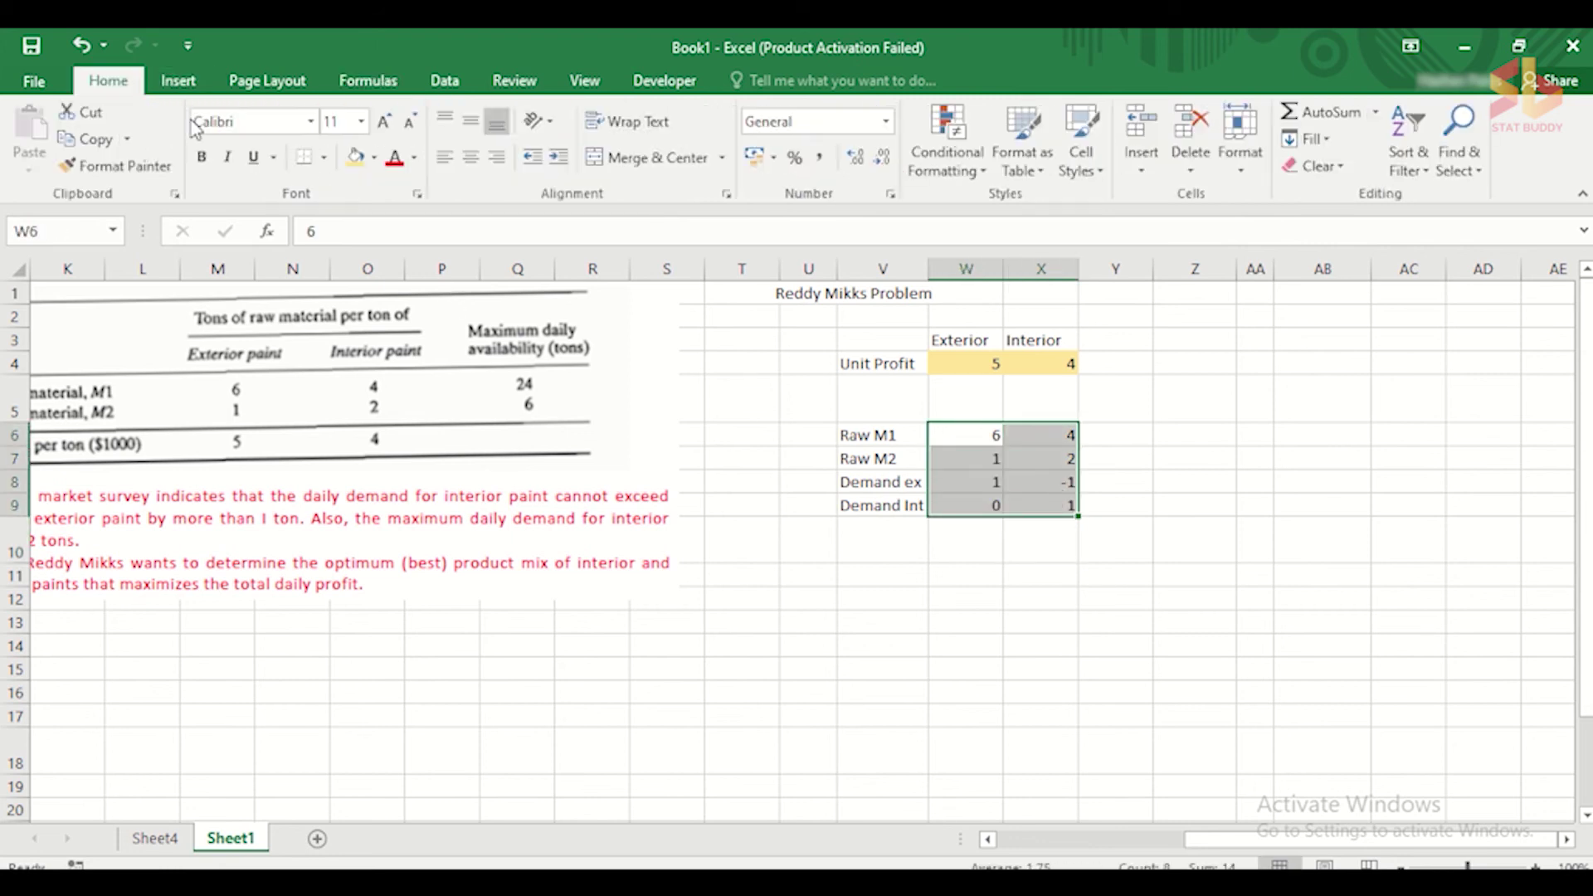
pyautogui.click(376, 158)
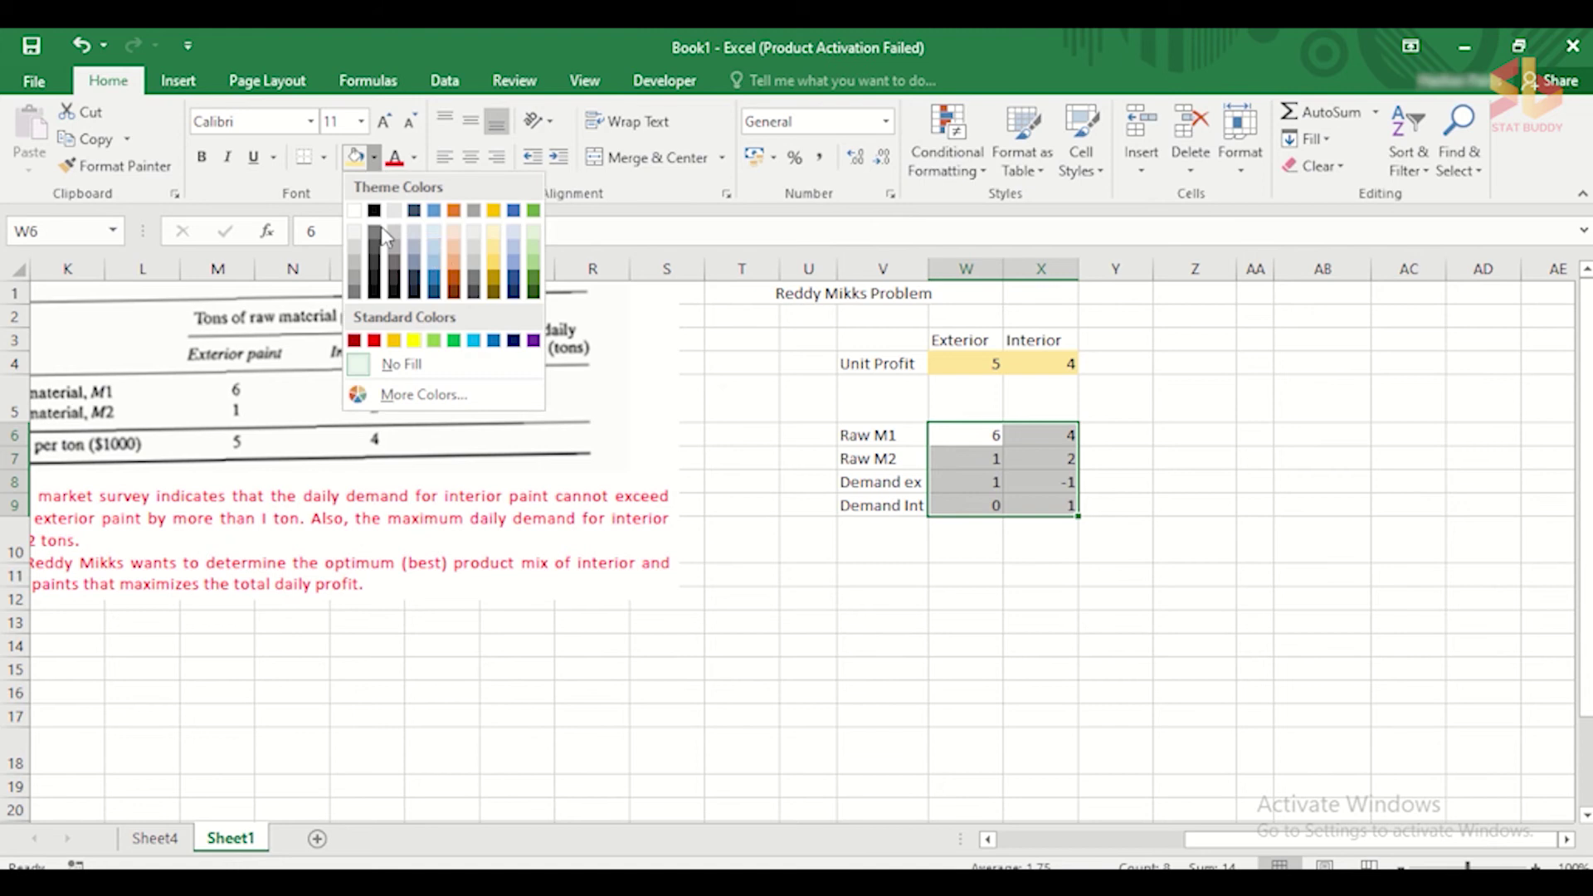
pyautogui.click(429, 236)
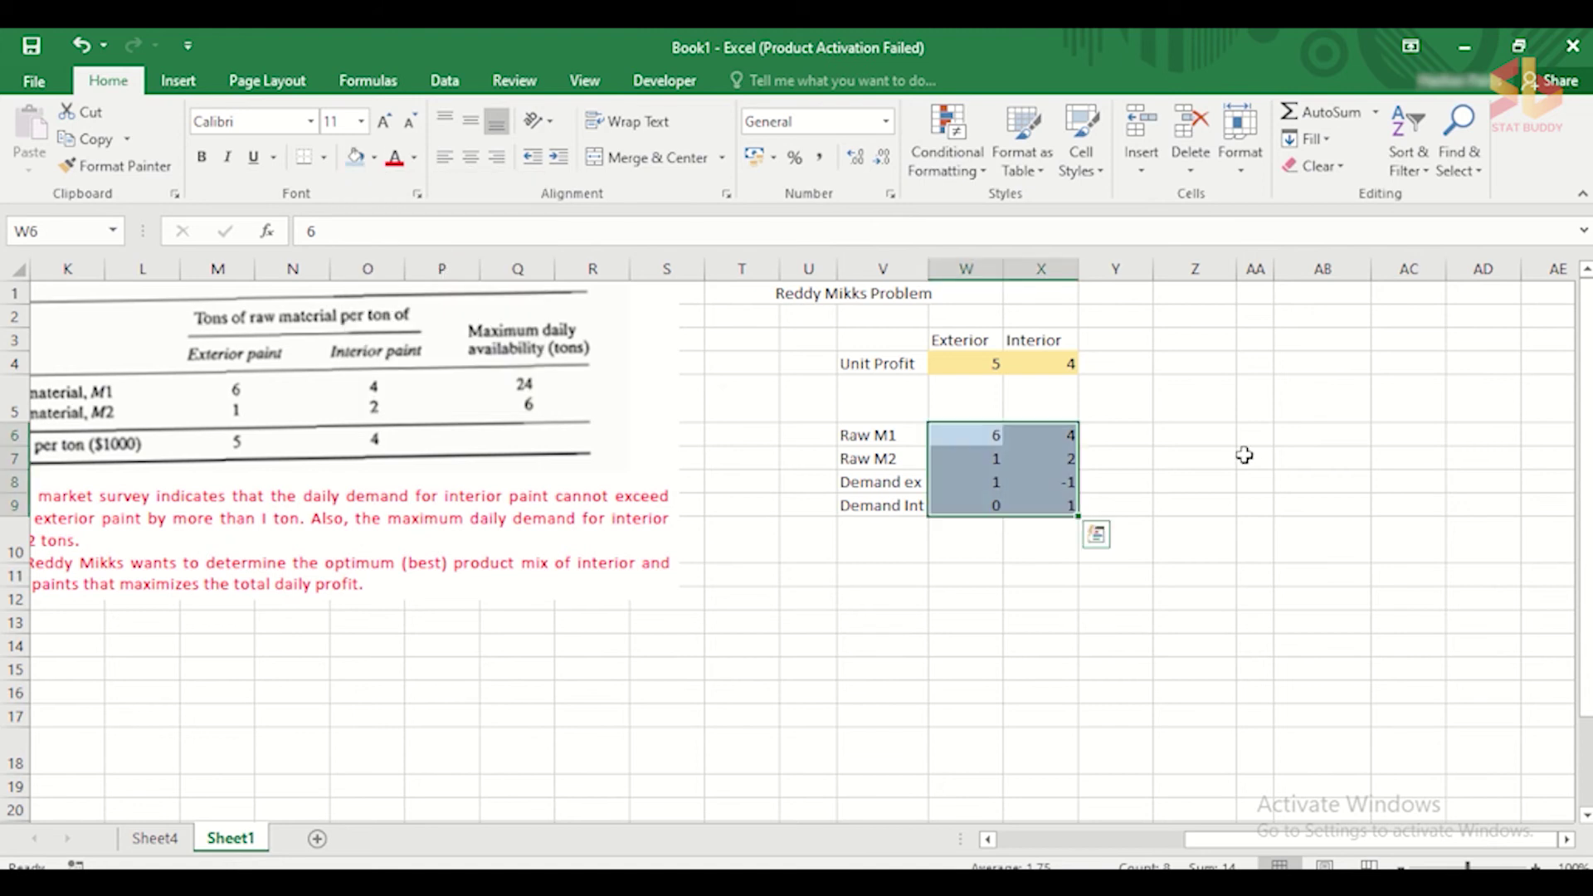
pyautogui.click(1211, 414)
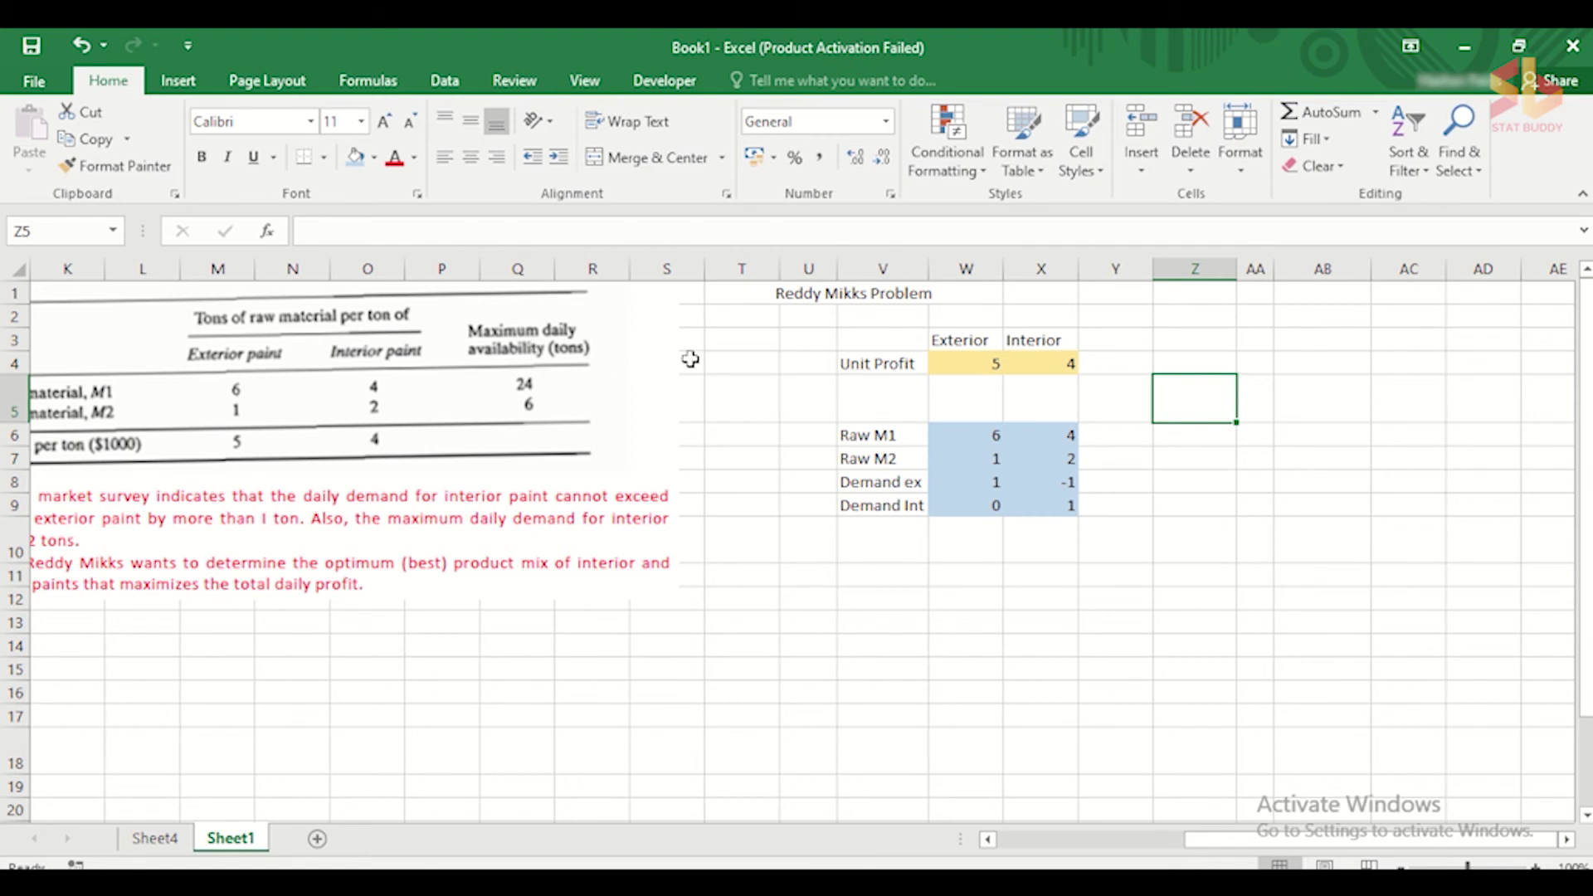
pyautogui.click(1328, 415)
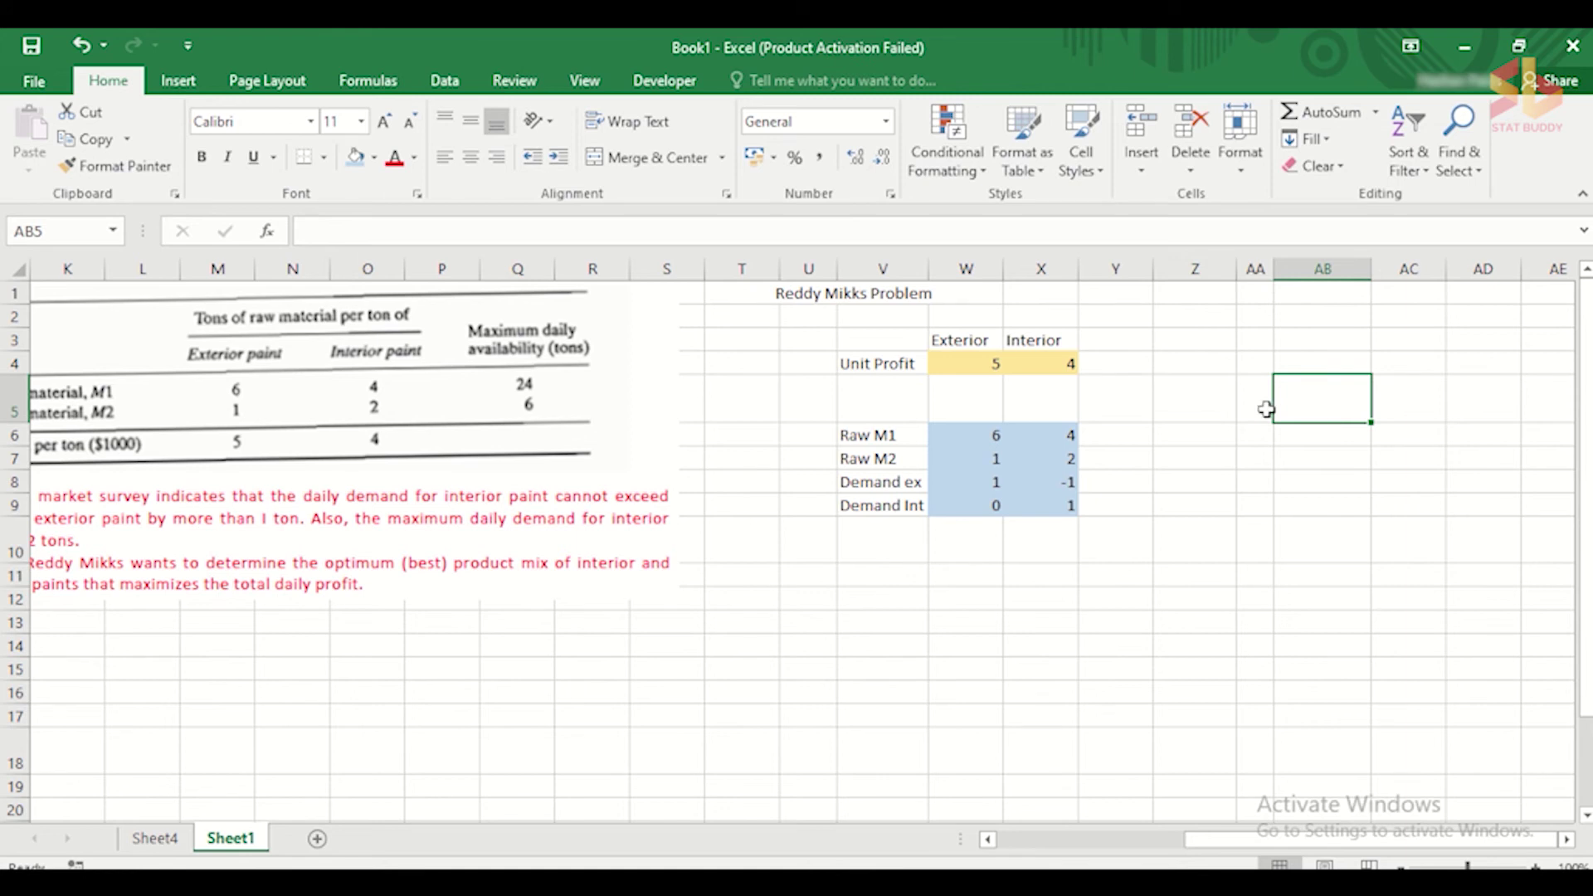
pyautogui.click(1219, 404)
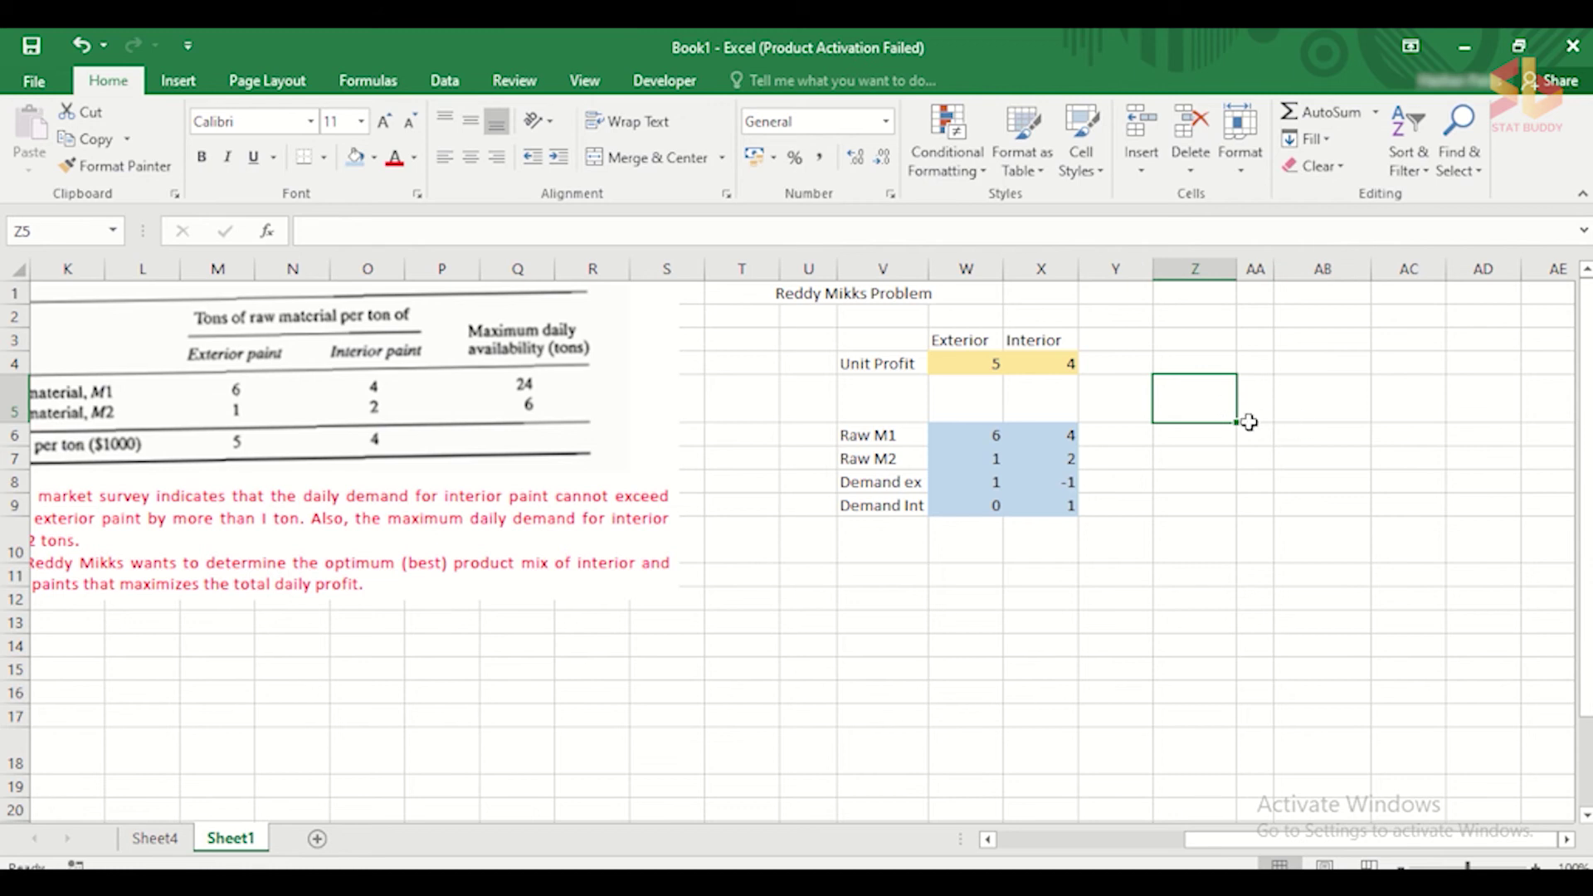
# Add the headings Resources Used in Z5 and Resources Available in AB5, with ≤ signs in AA6:AA9.
pyautogui.moveTo(1248, 432); pyautogui.dragTo(1253, 512)
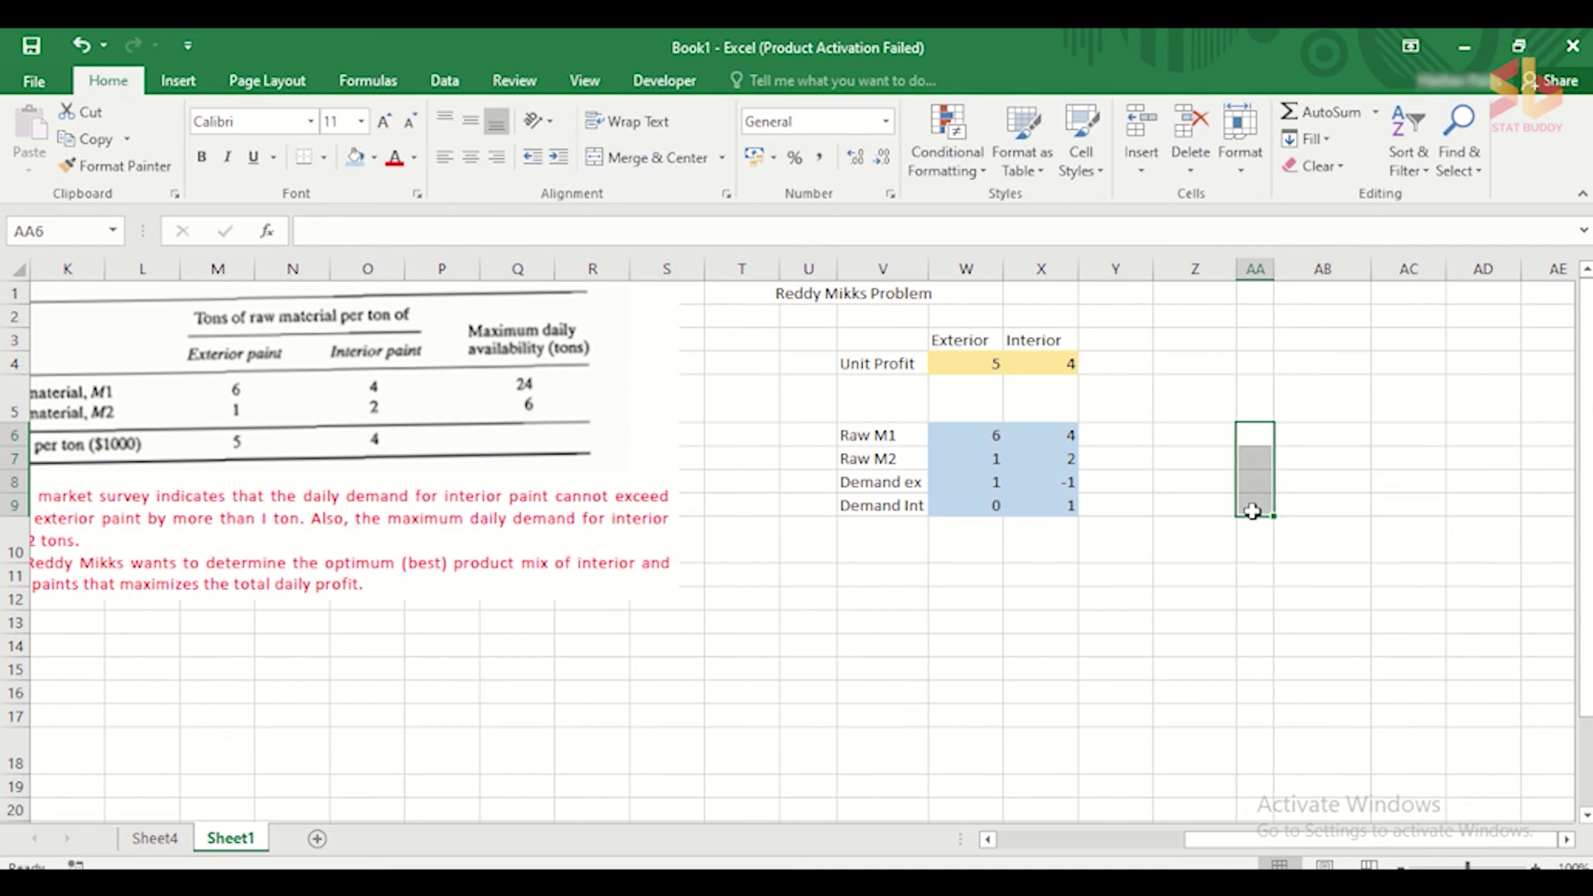
pyautogui.click(1200, 415)
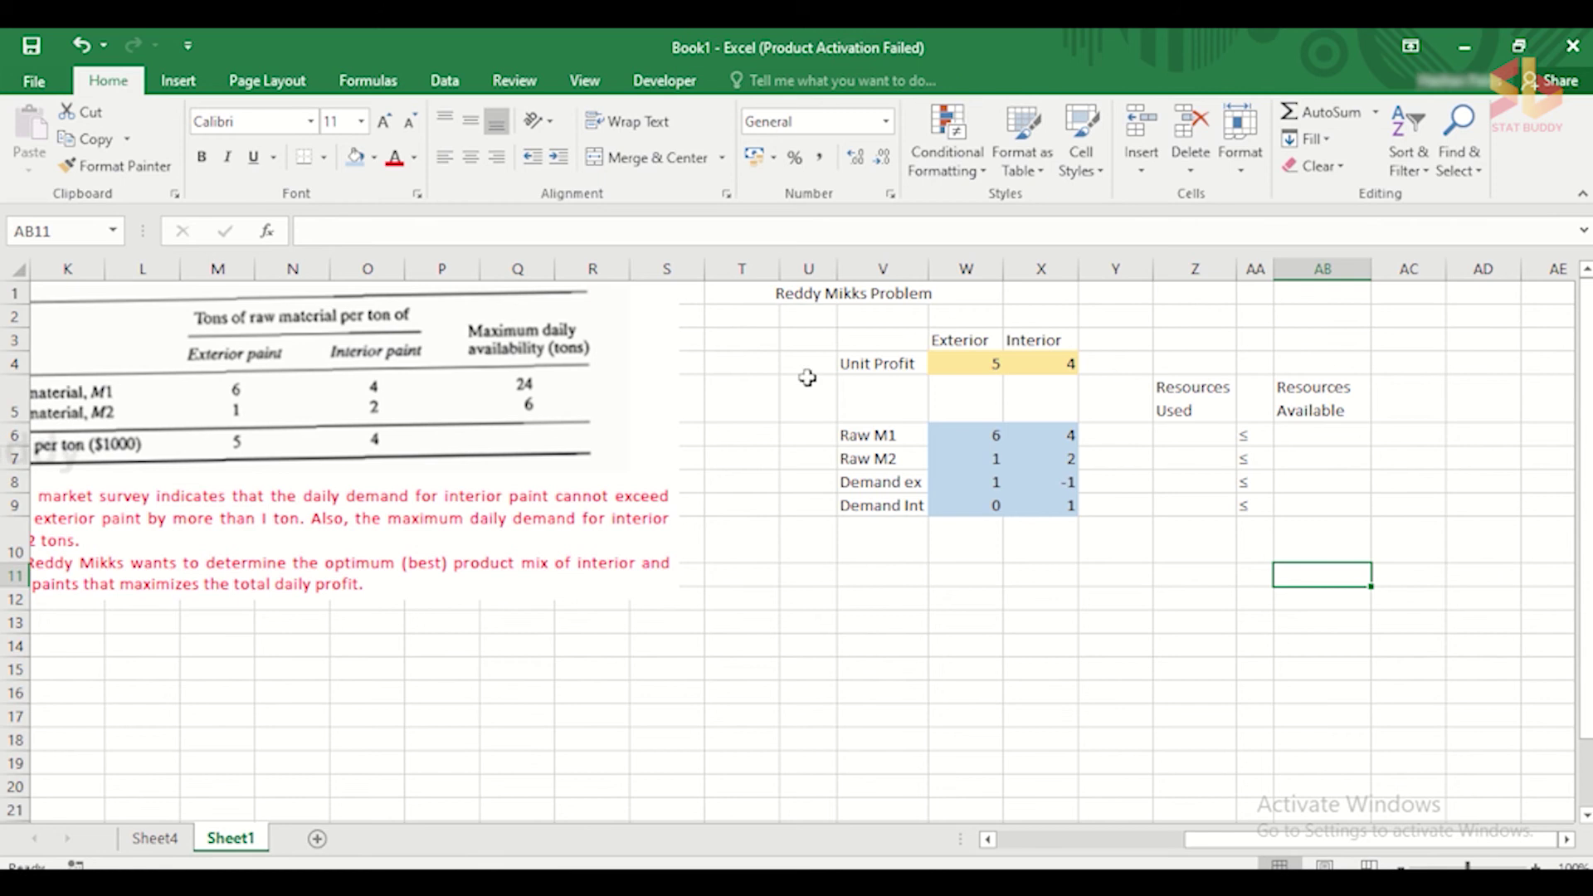
pyautogui.click(1204, 406)
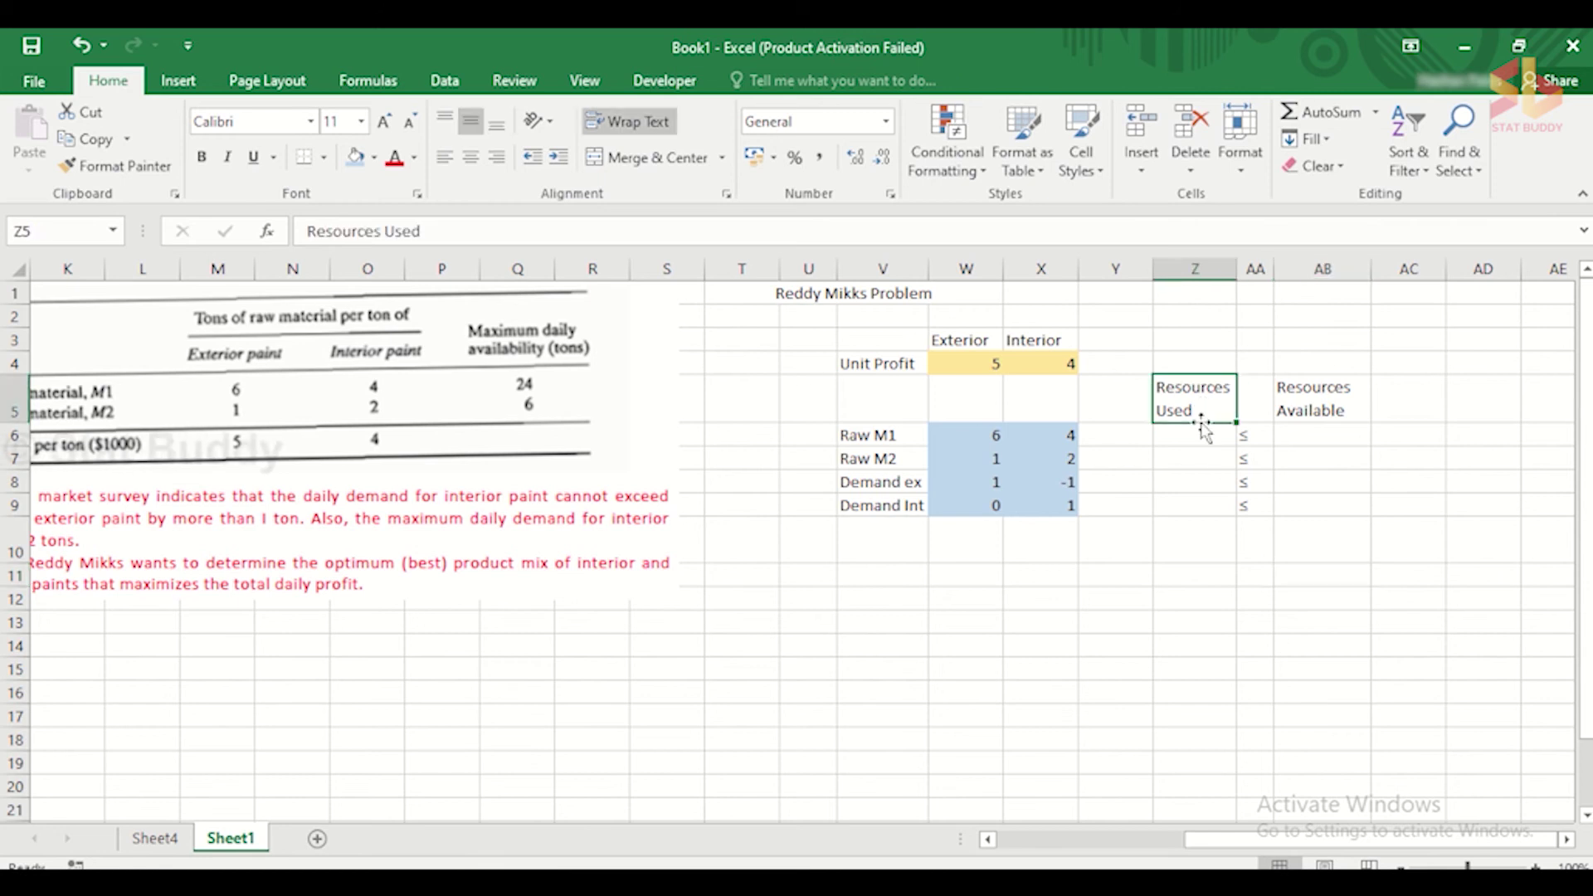
pyautogui.click(1200, 432)
pyautogui.click(1192, 458)
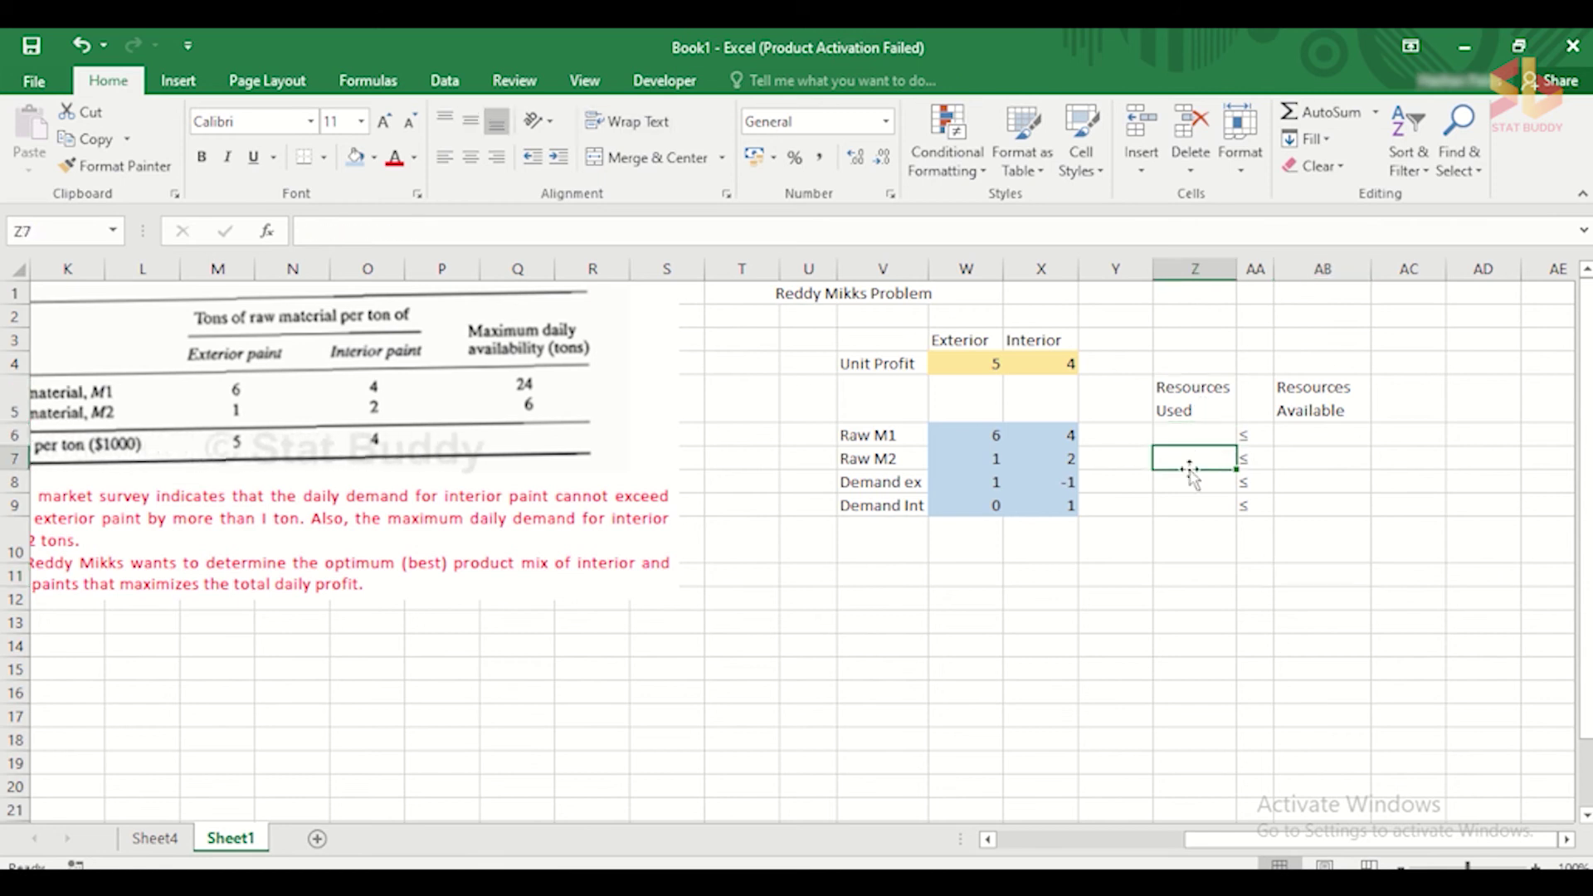
pyautogui.click(1186, 482)
pyautogui.click(1183, 502)
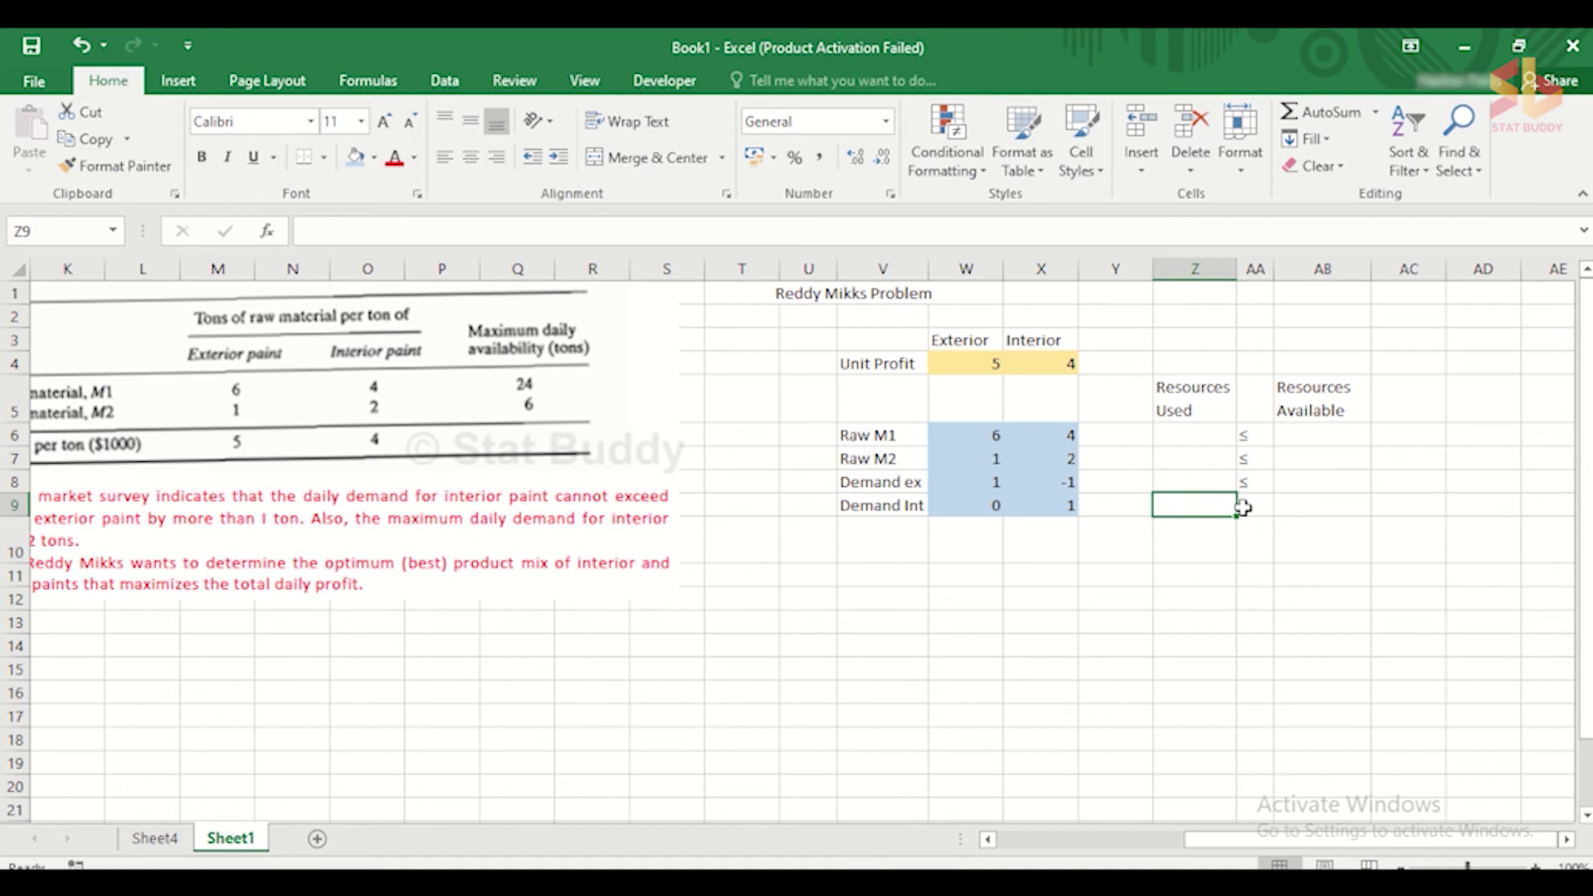
pyautogui.click(1227, 436)
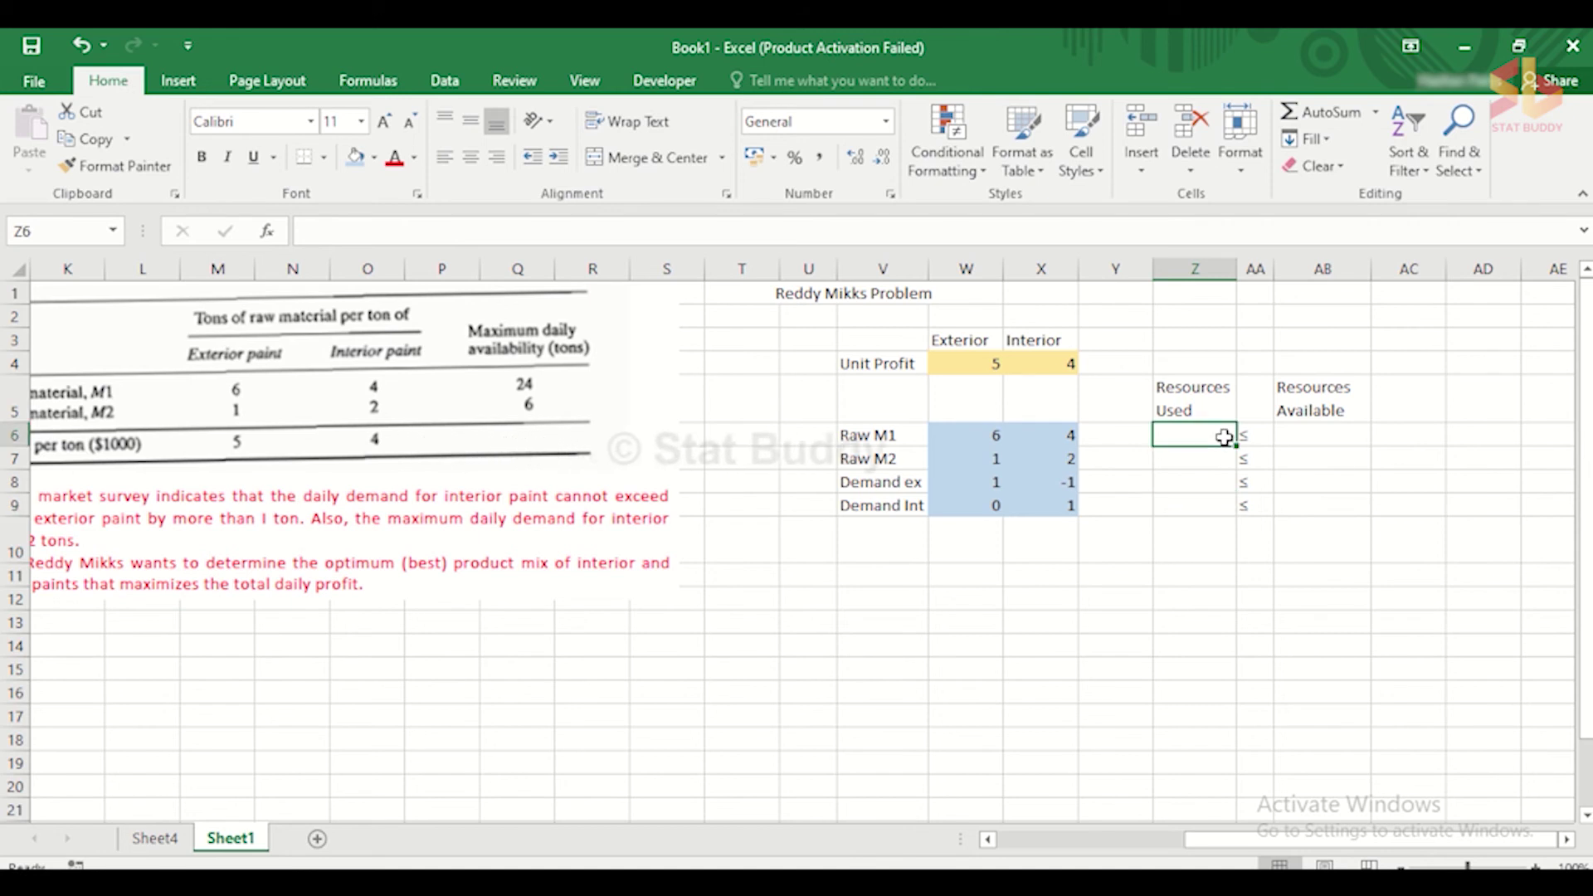
pyautogui.press('Down')
pyautogui.write('0')
pyautogui.press('Return')
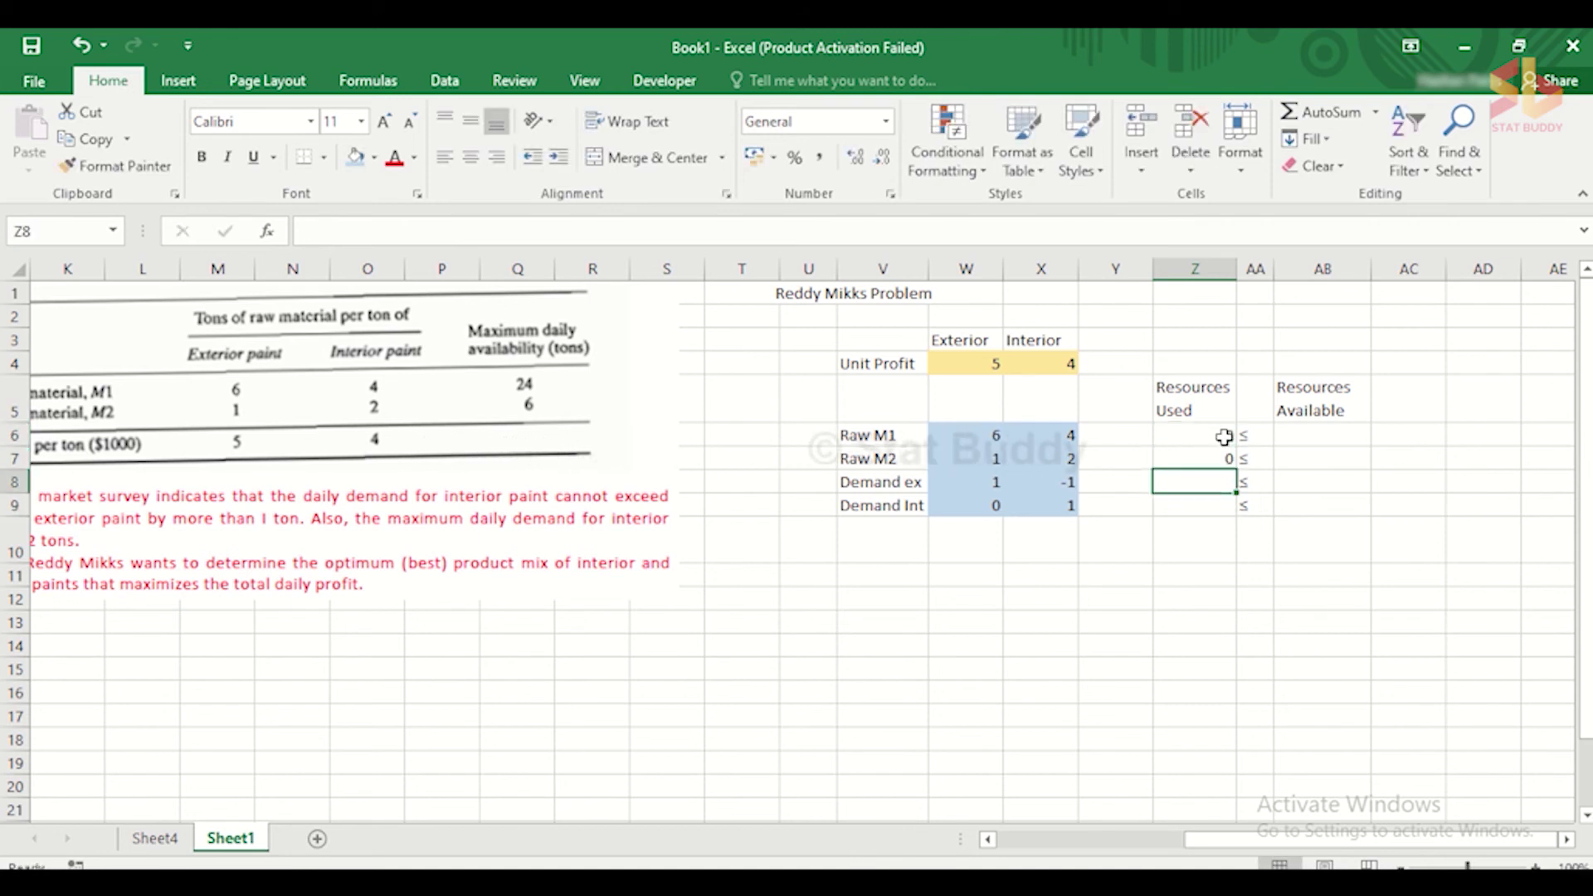
pyautogui.click(1225, 438)
pyautogui.press('Delete')
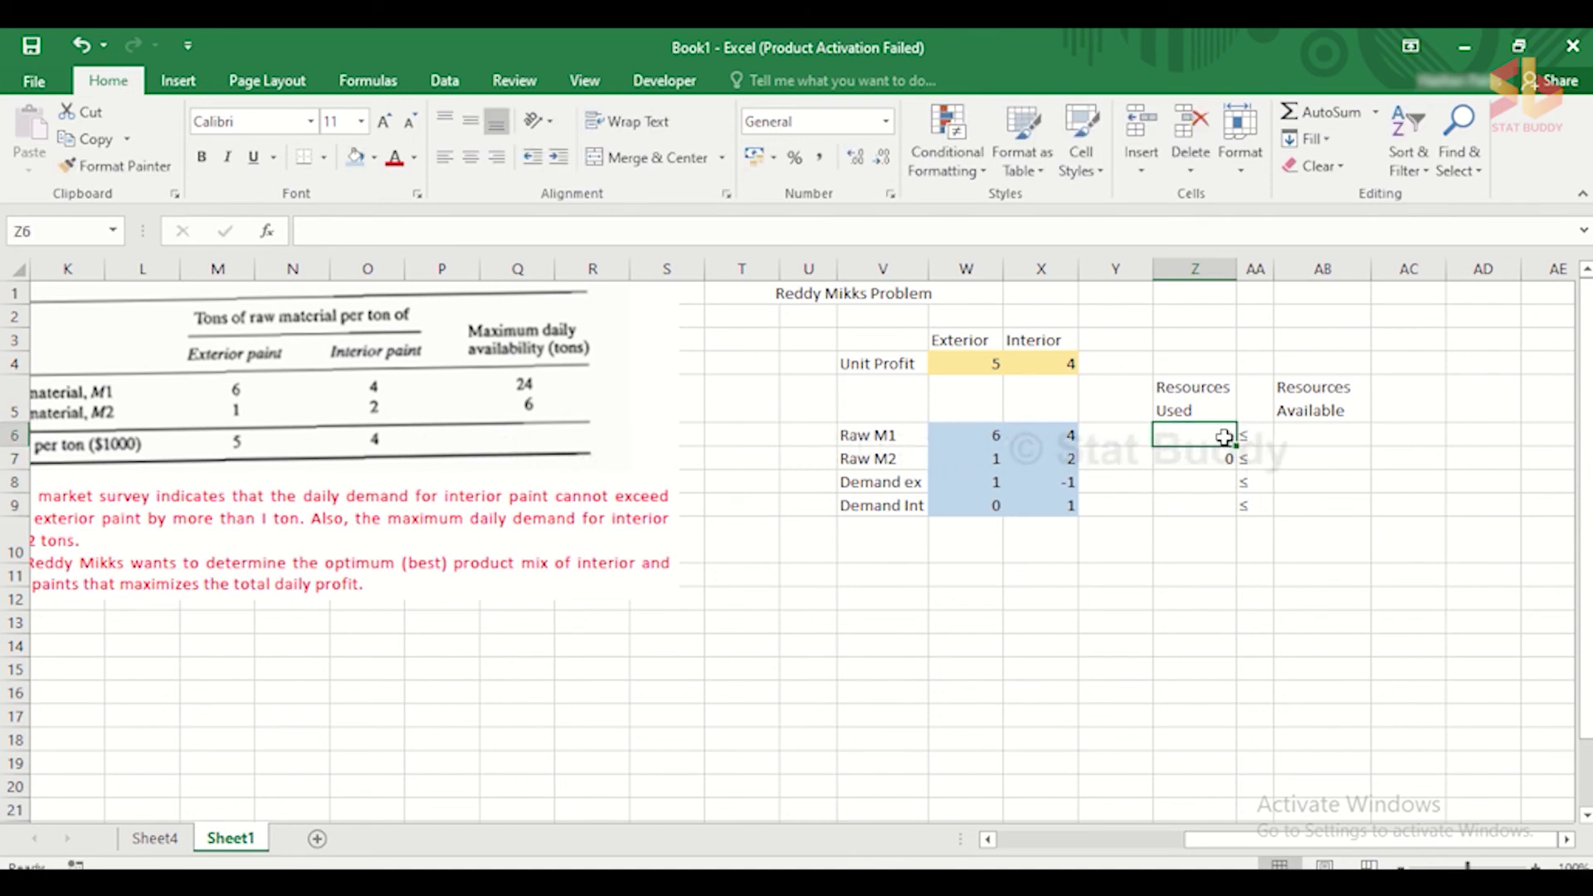
pyautogui.click(1203, 459)
pyautogui.press('Delete')
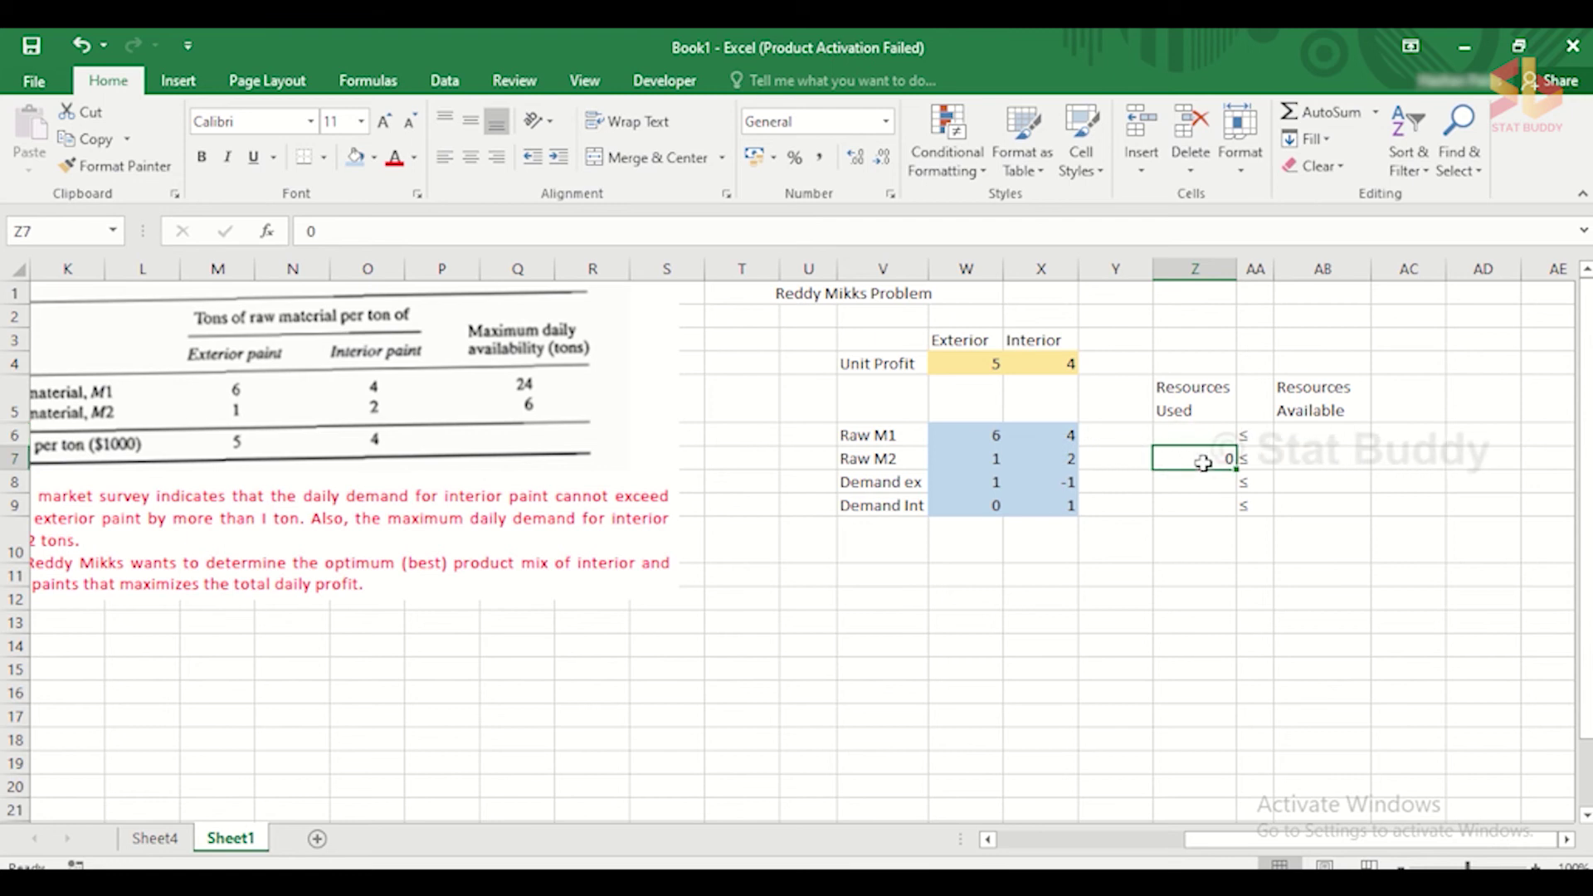
# Enter the available resources in AB6:AB9: 24 for Raw M1, 6 for Raw M2, 1 for Demand ex and 2 for Demand Int.
pyautogui.click(1326, 438)
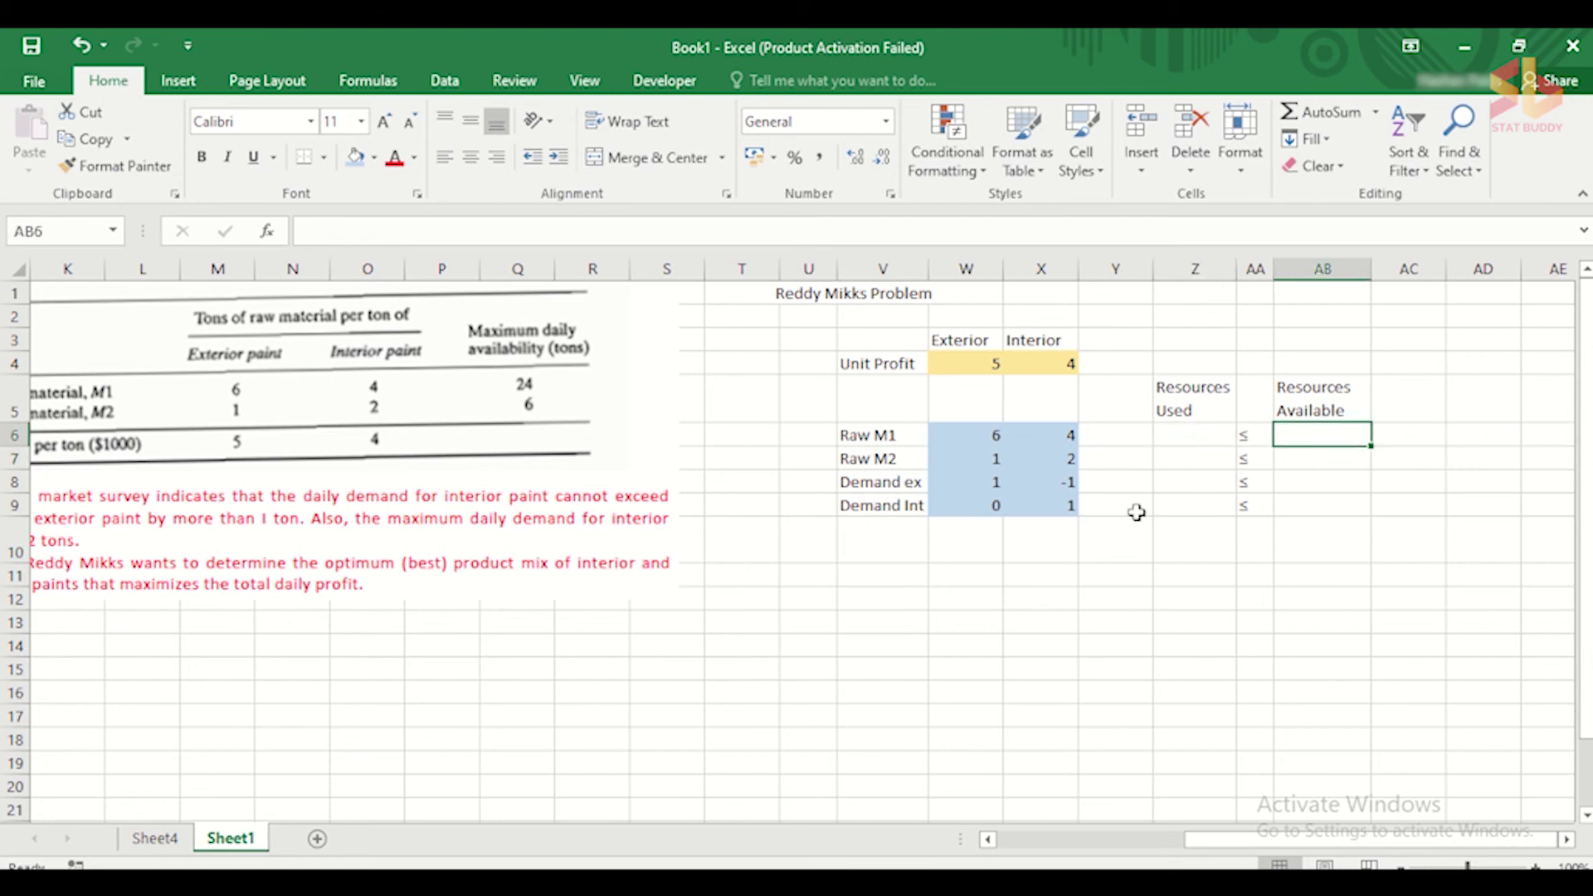
pyautogui.write('24')
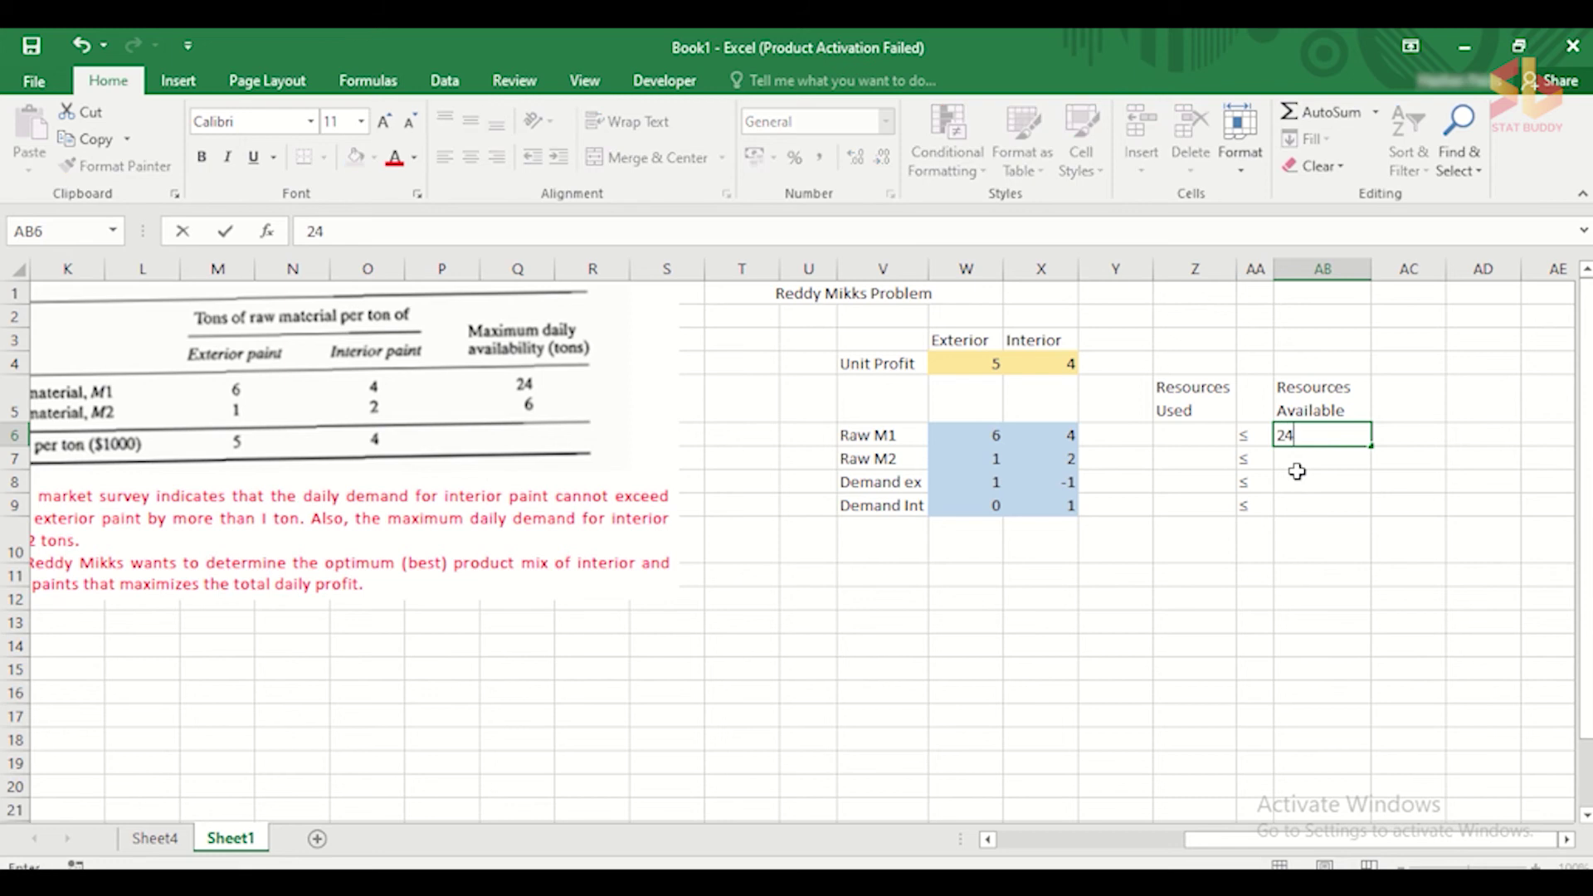
pyautogui.press('Return')
pyautogui.write('6')
pyautogui.press('Return')
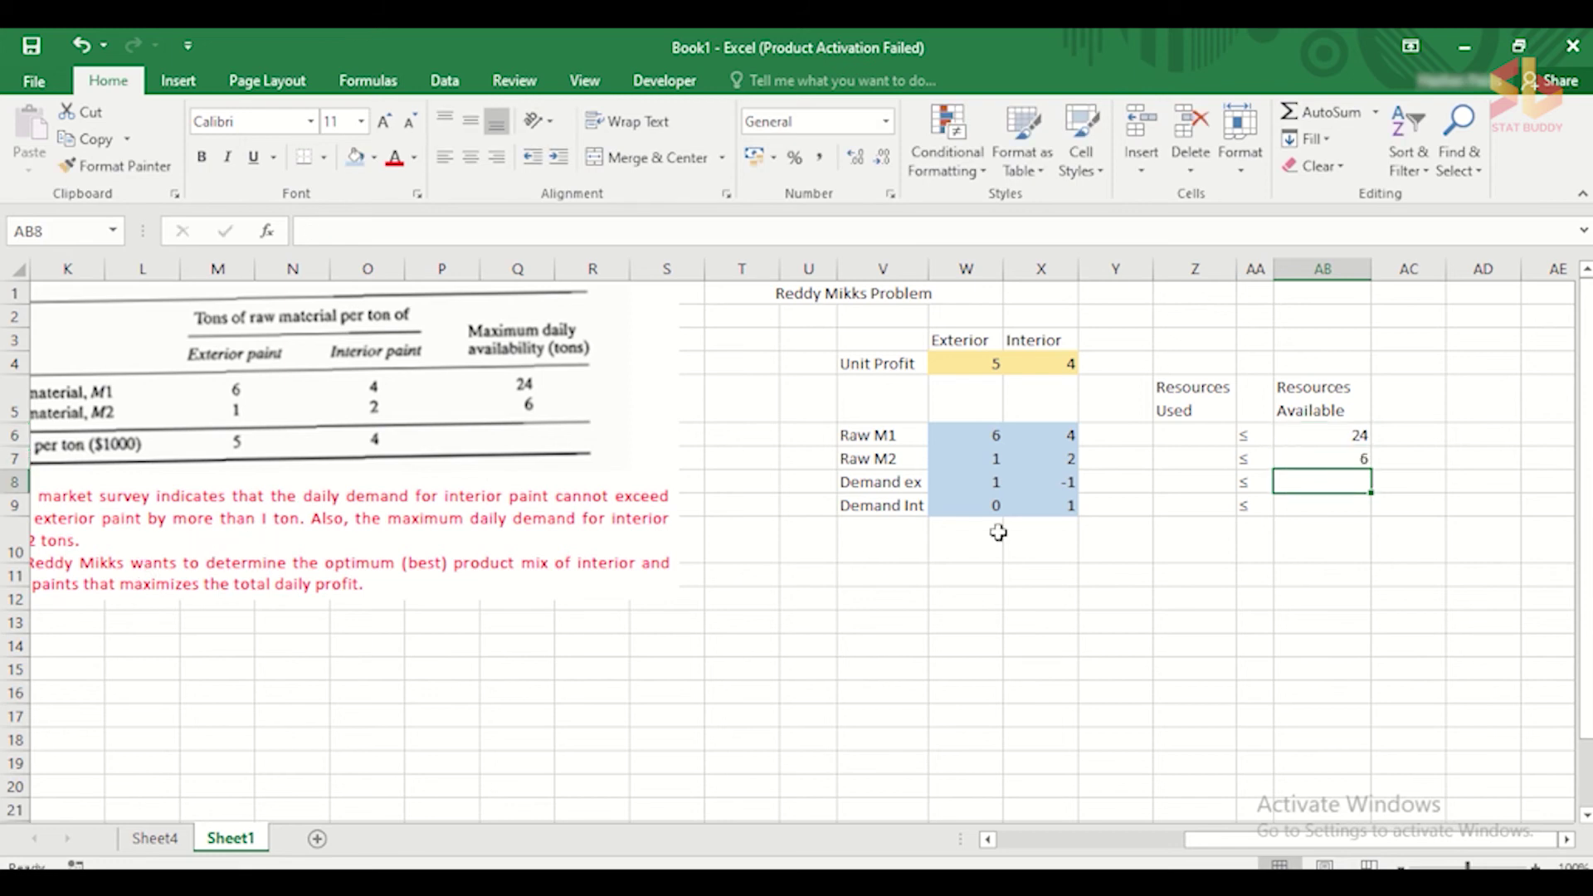
pyautogui.write('1')
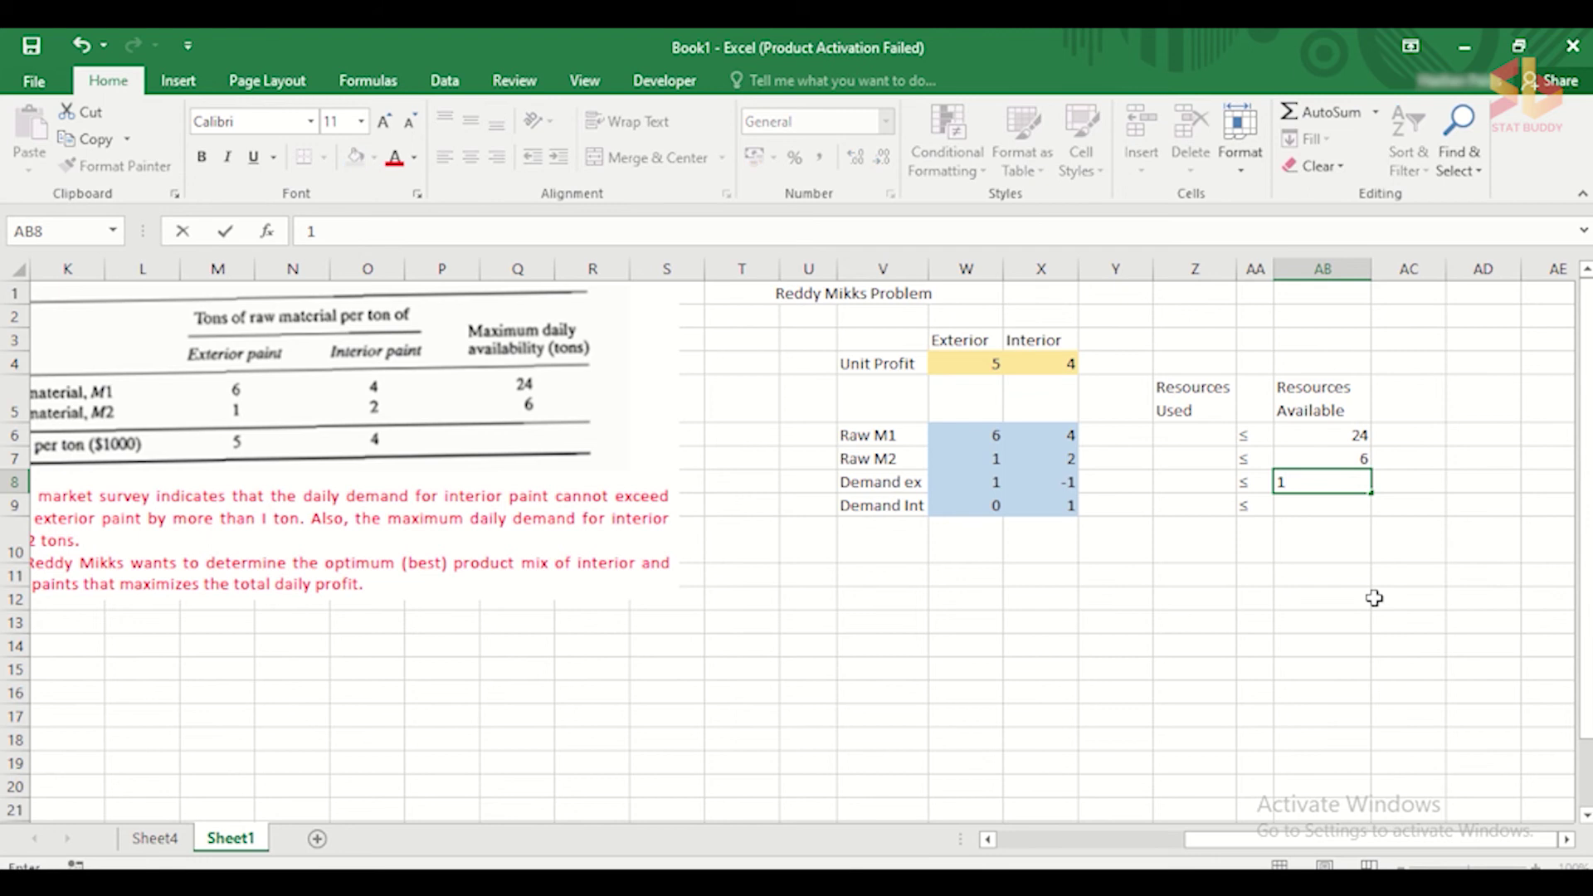
pyautogui.click(1322, 505)
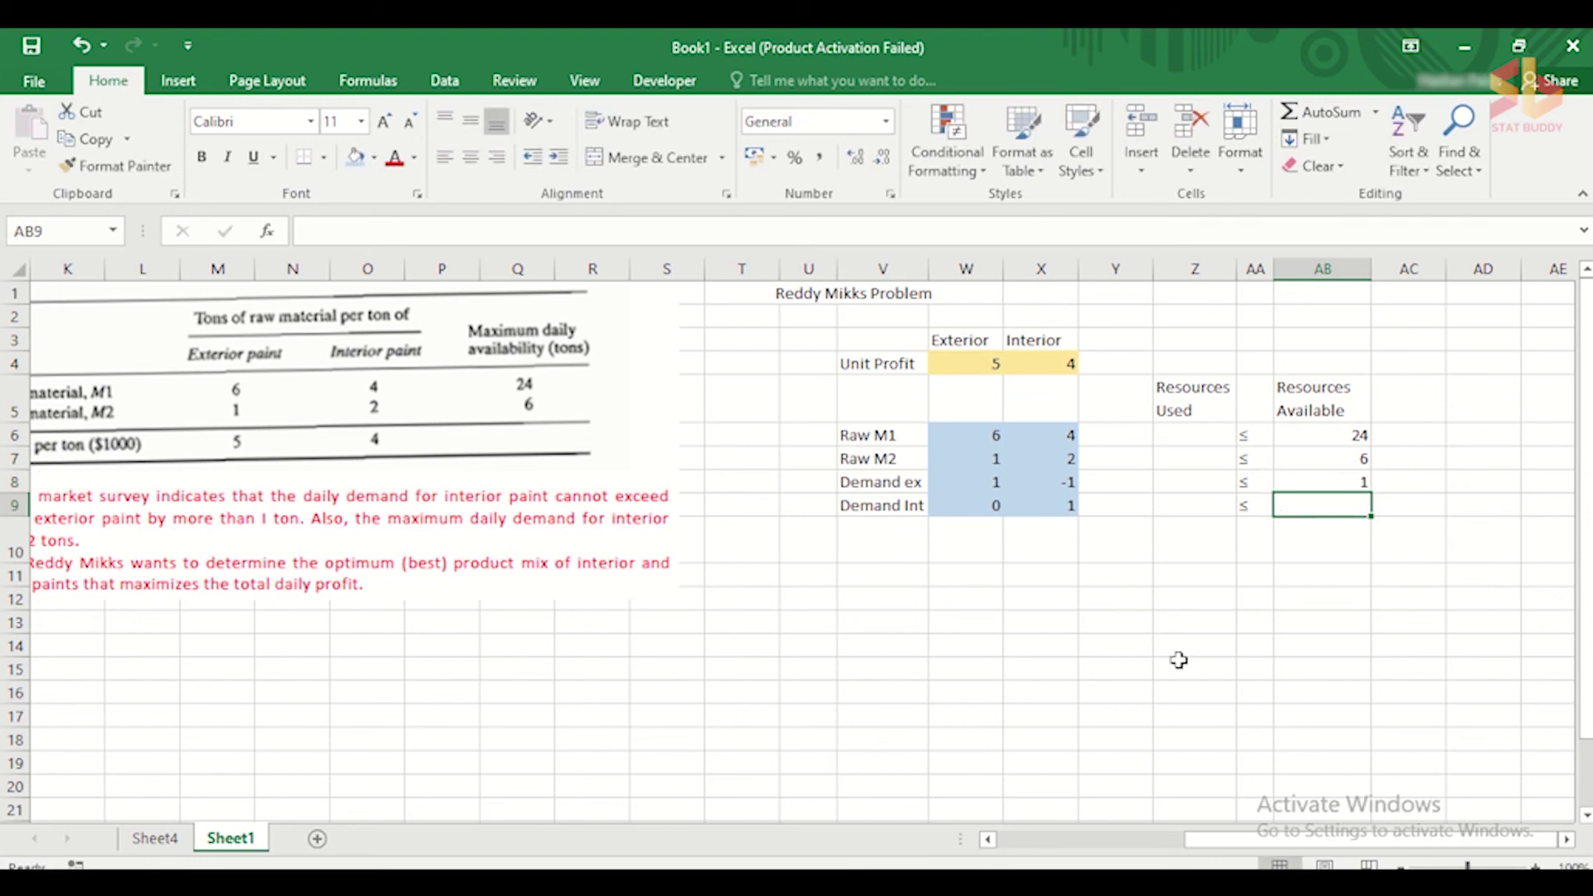
pyautogui.write('2')
pyautogui.press('Return')
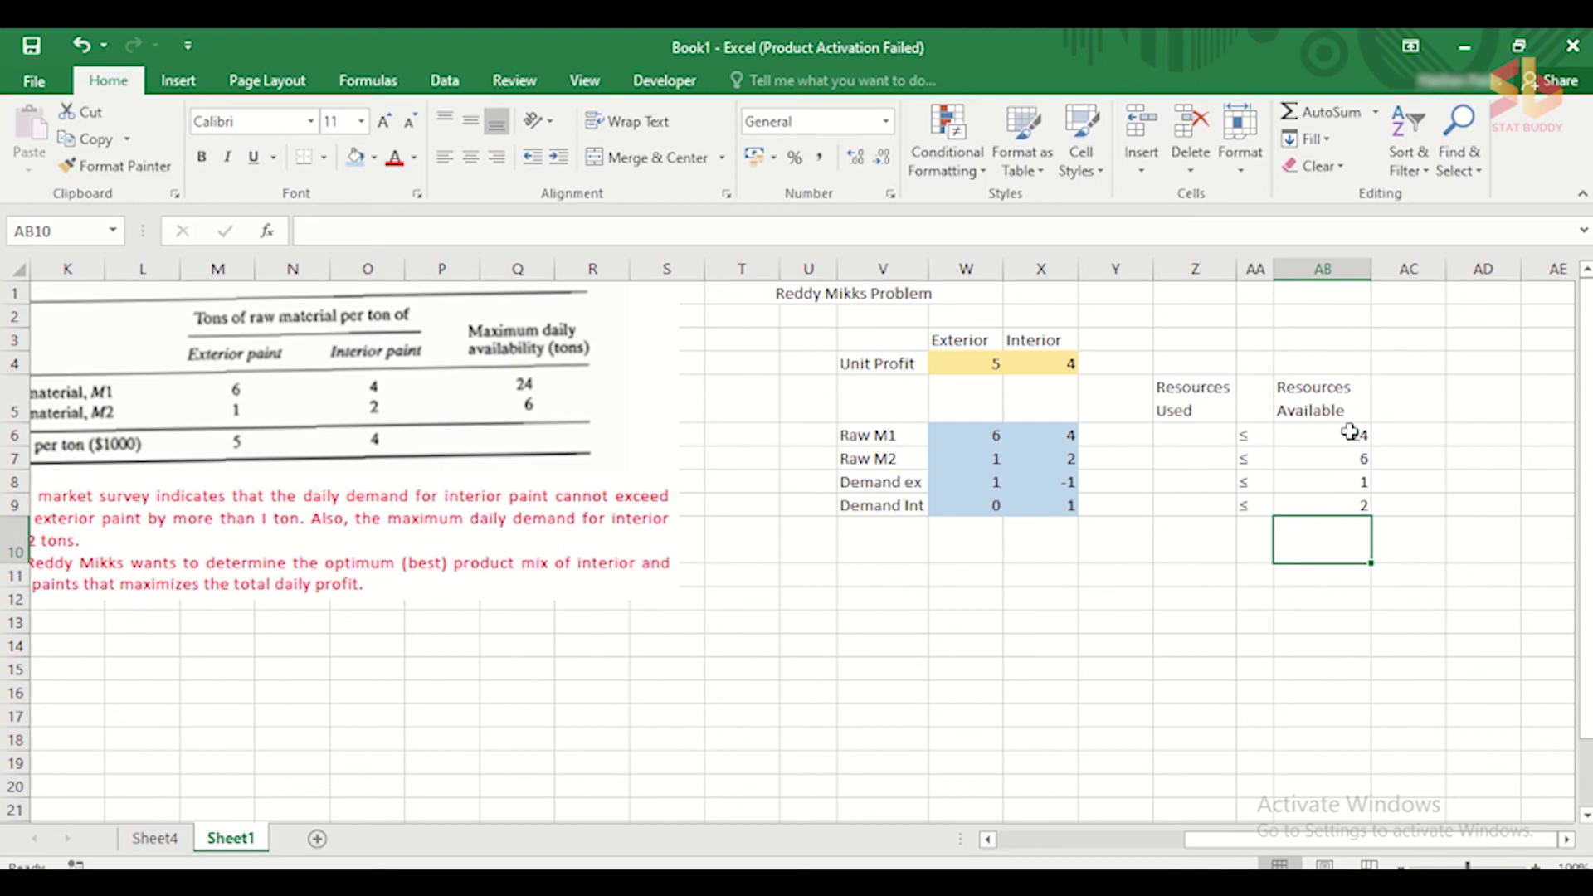
# Fill the available resource cells AB6:AB9 with light blue and define the range name ResourcesAvailable for them.
pyautogui.moveTo(1350, 431); pyautogui.dragTo(1353, 497)
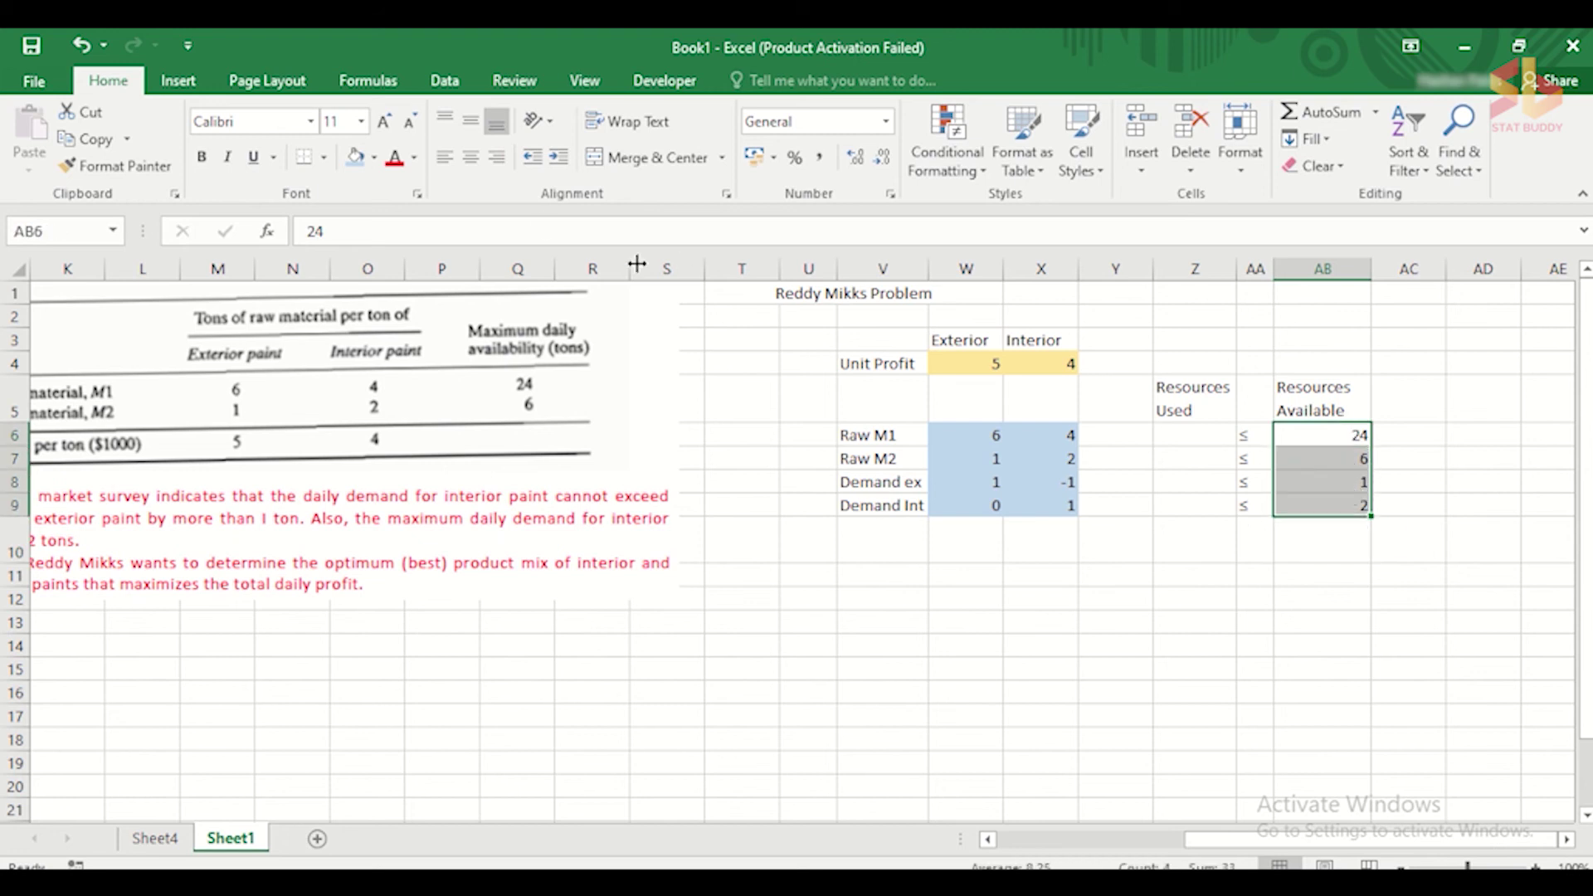
pyautogui.click(361, 160)
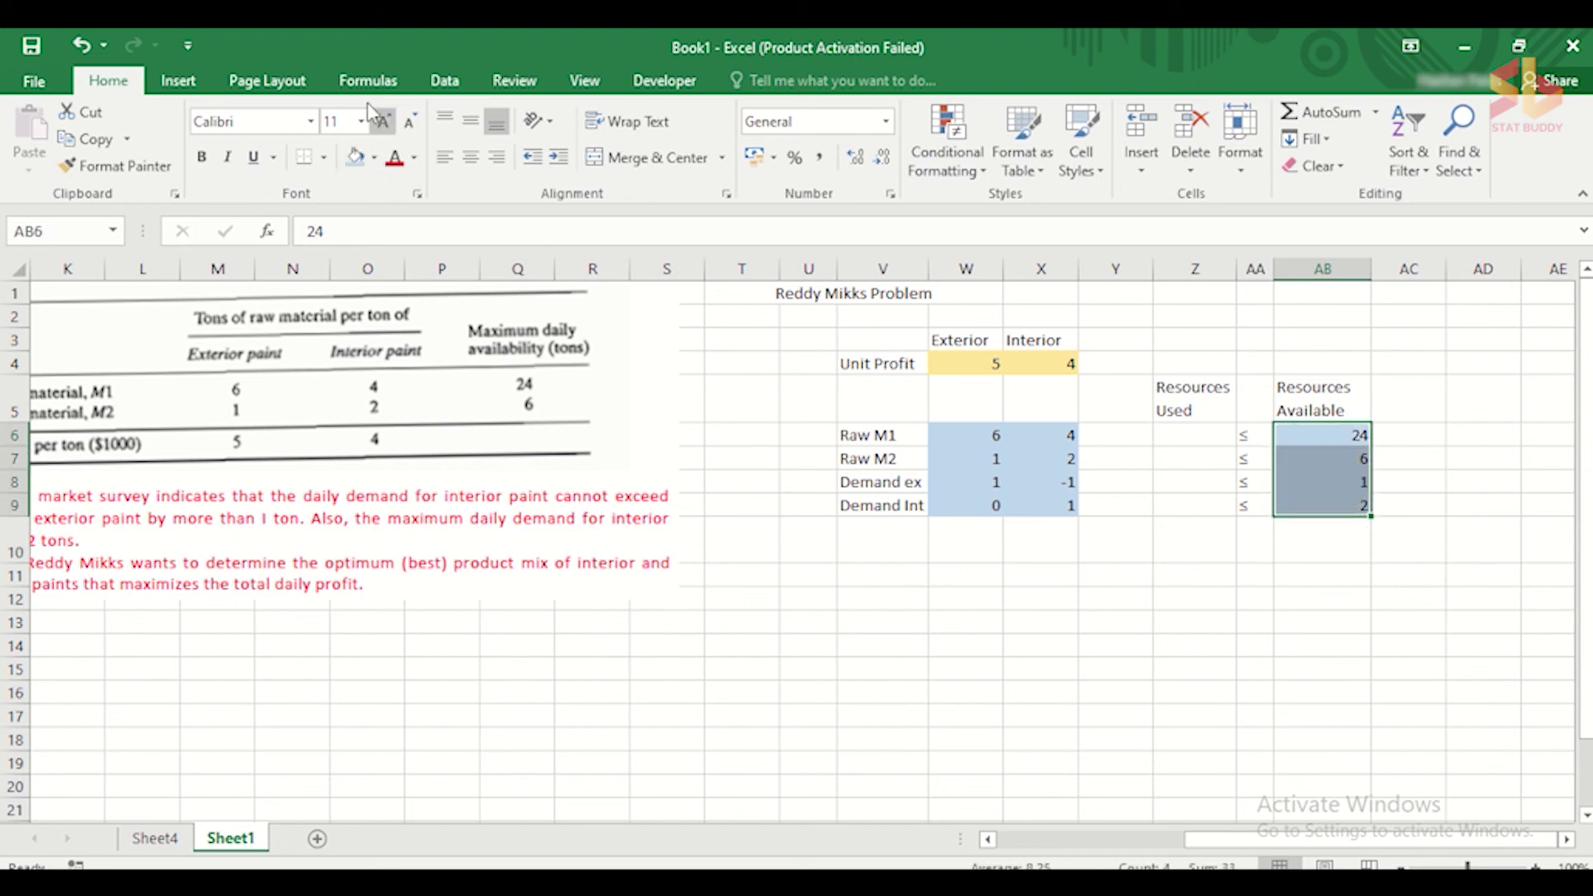
pyautogui.click(368, 80)
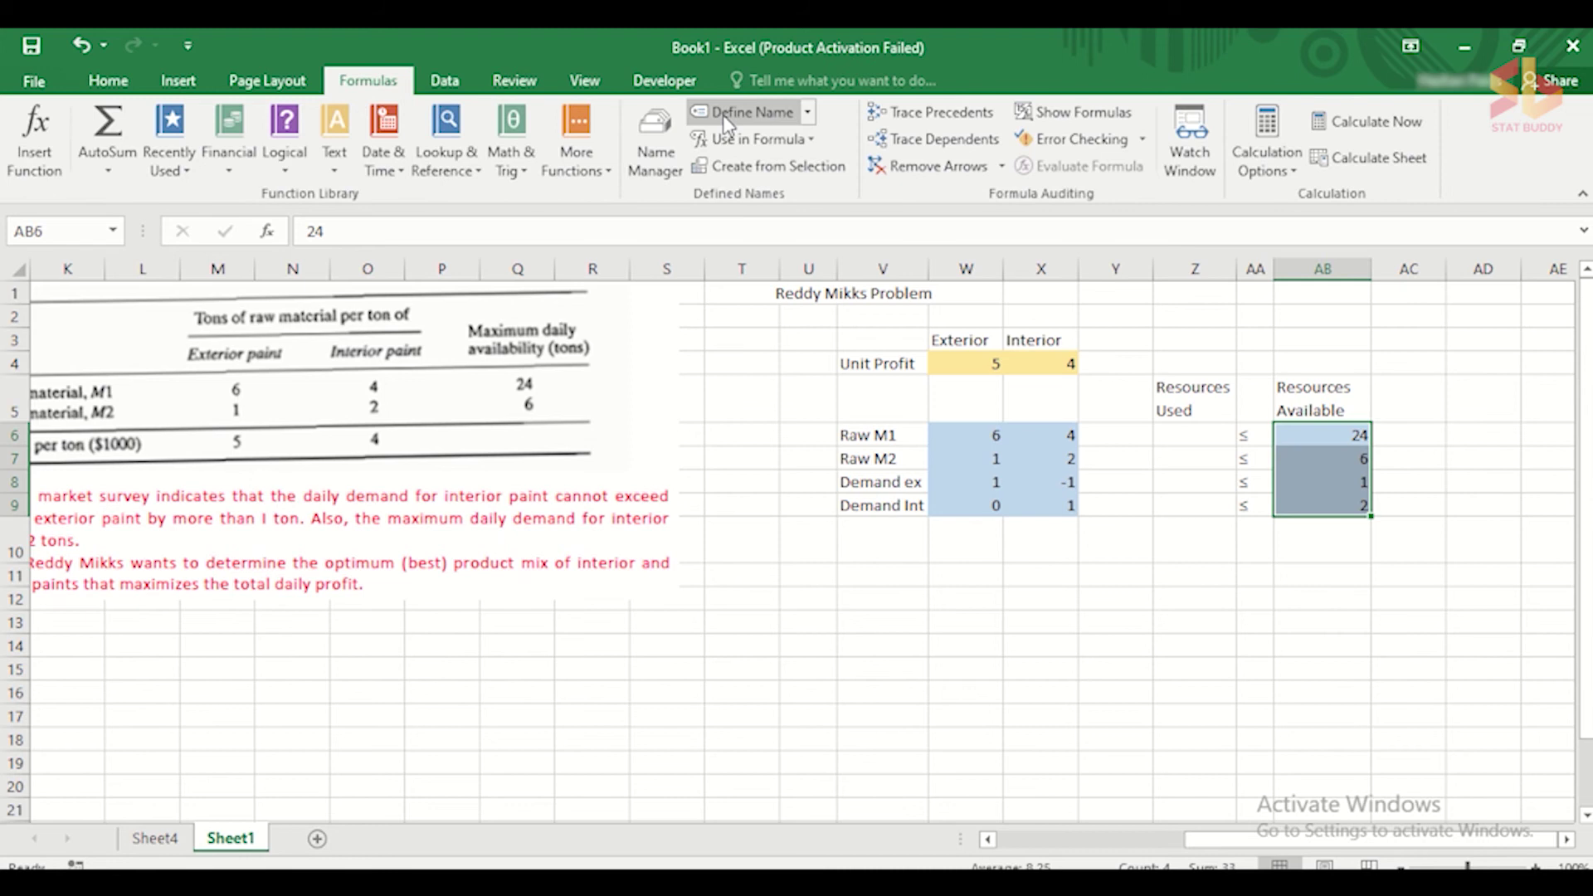
pyautogui.click(747, 112)
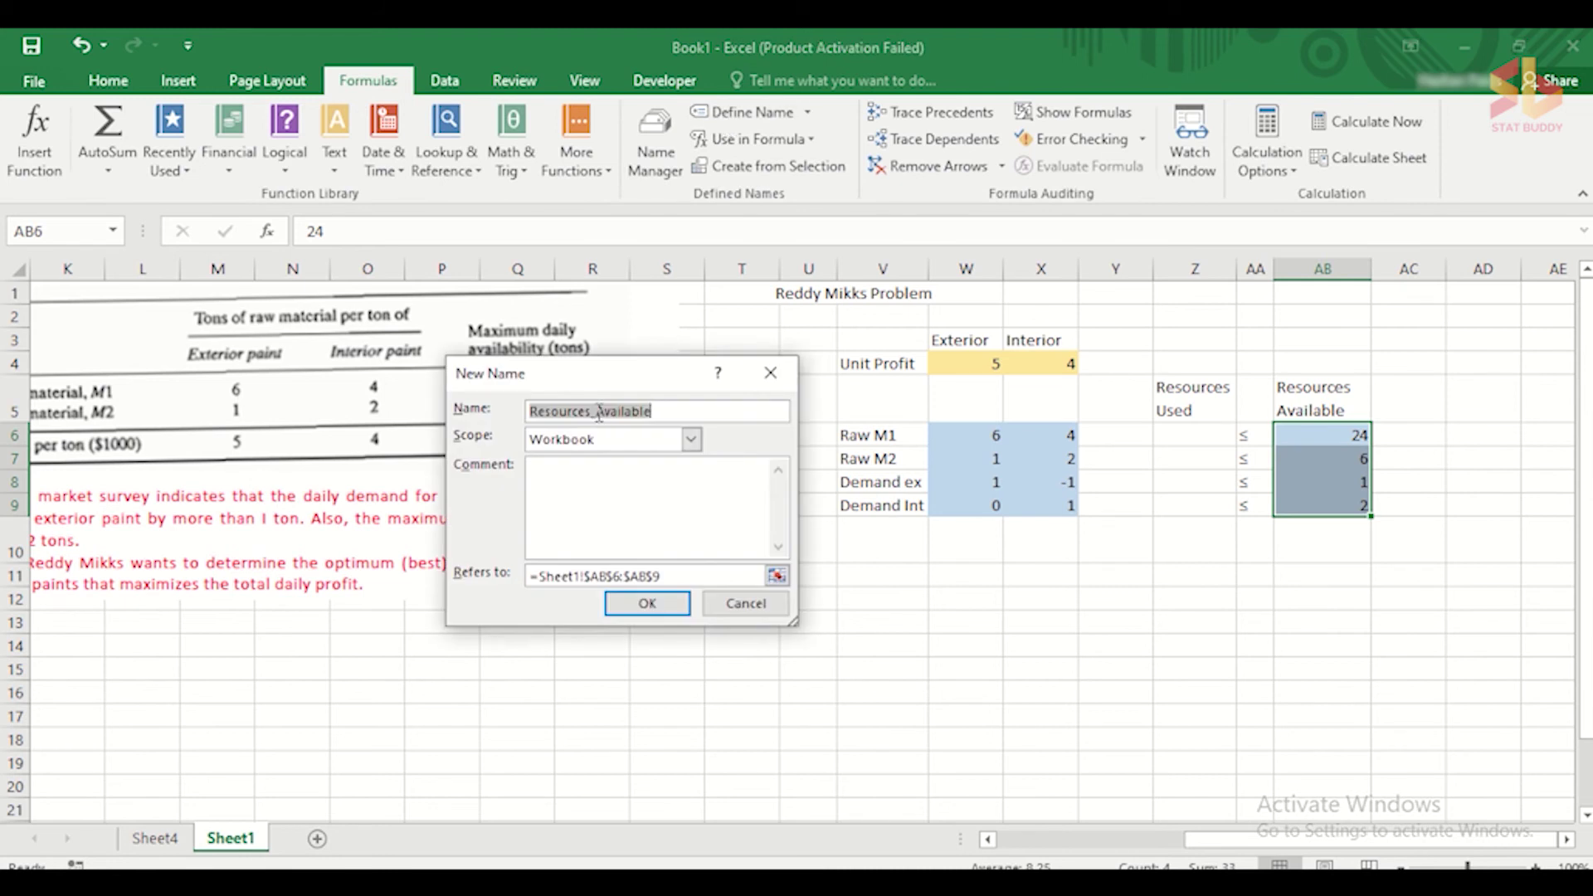
pyautogui.click(599, 412)
pyautogui.press('BackSpace')
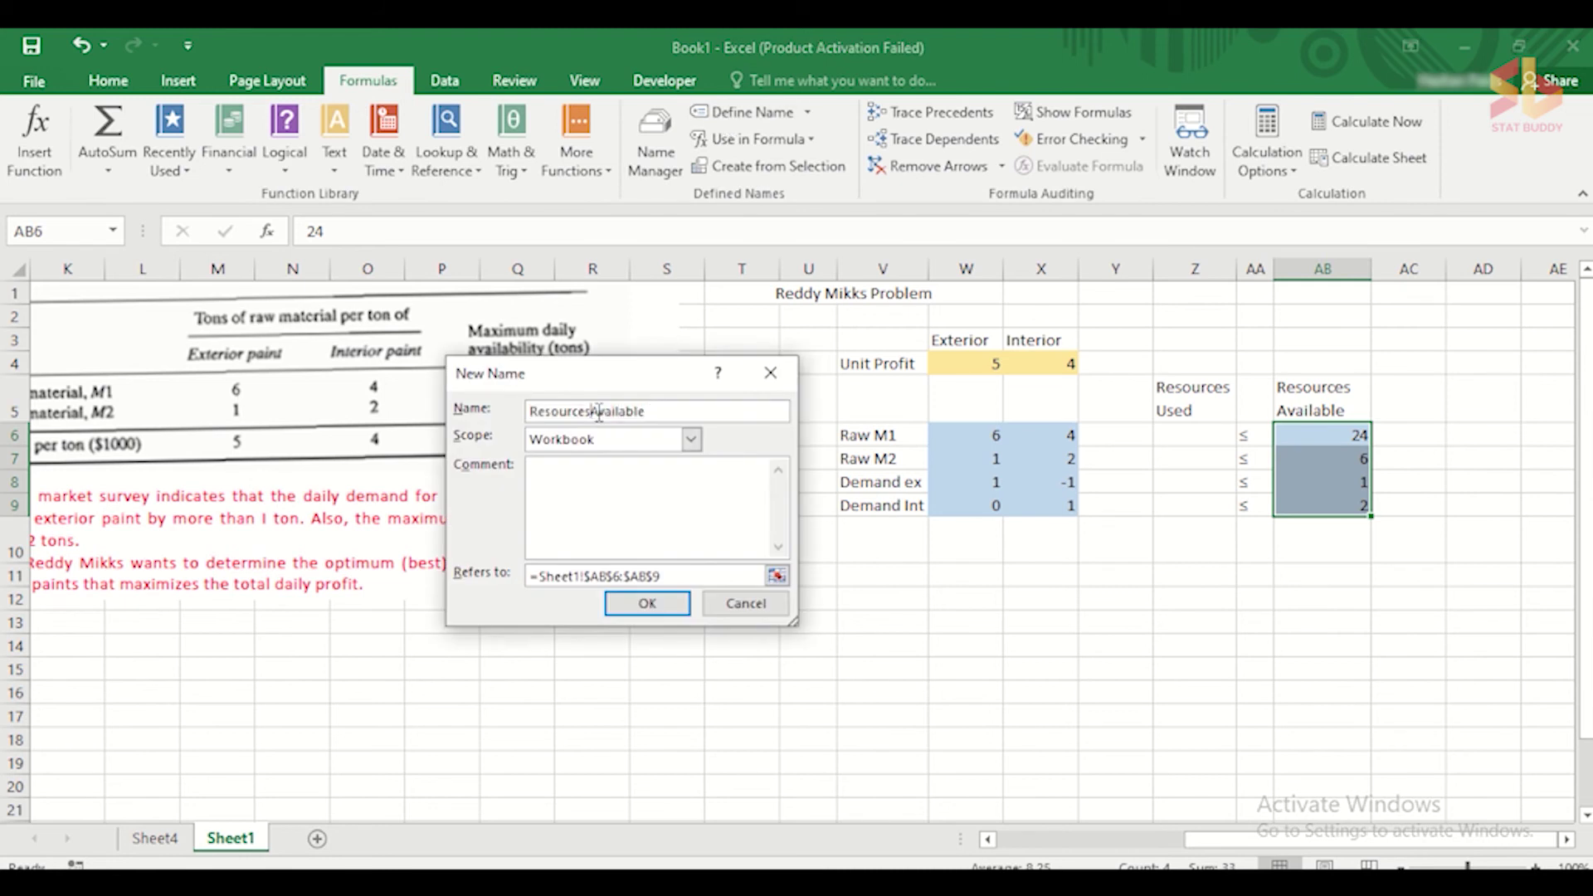
pyautogui.click(646, 605)
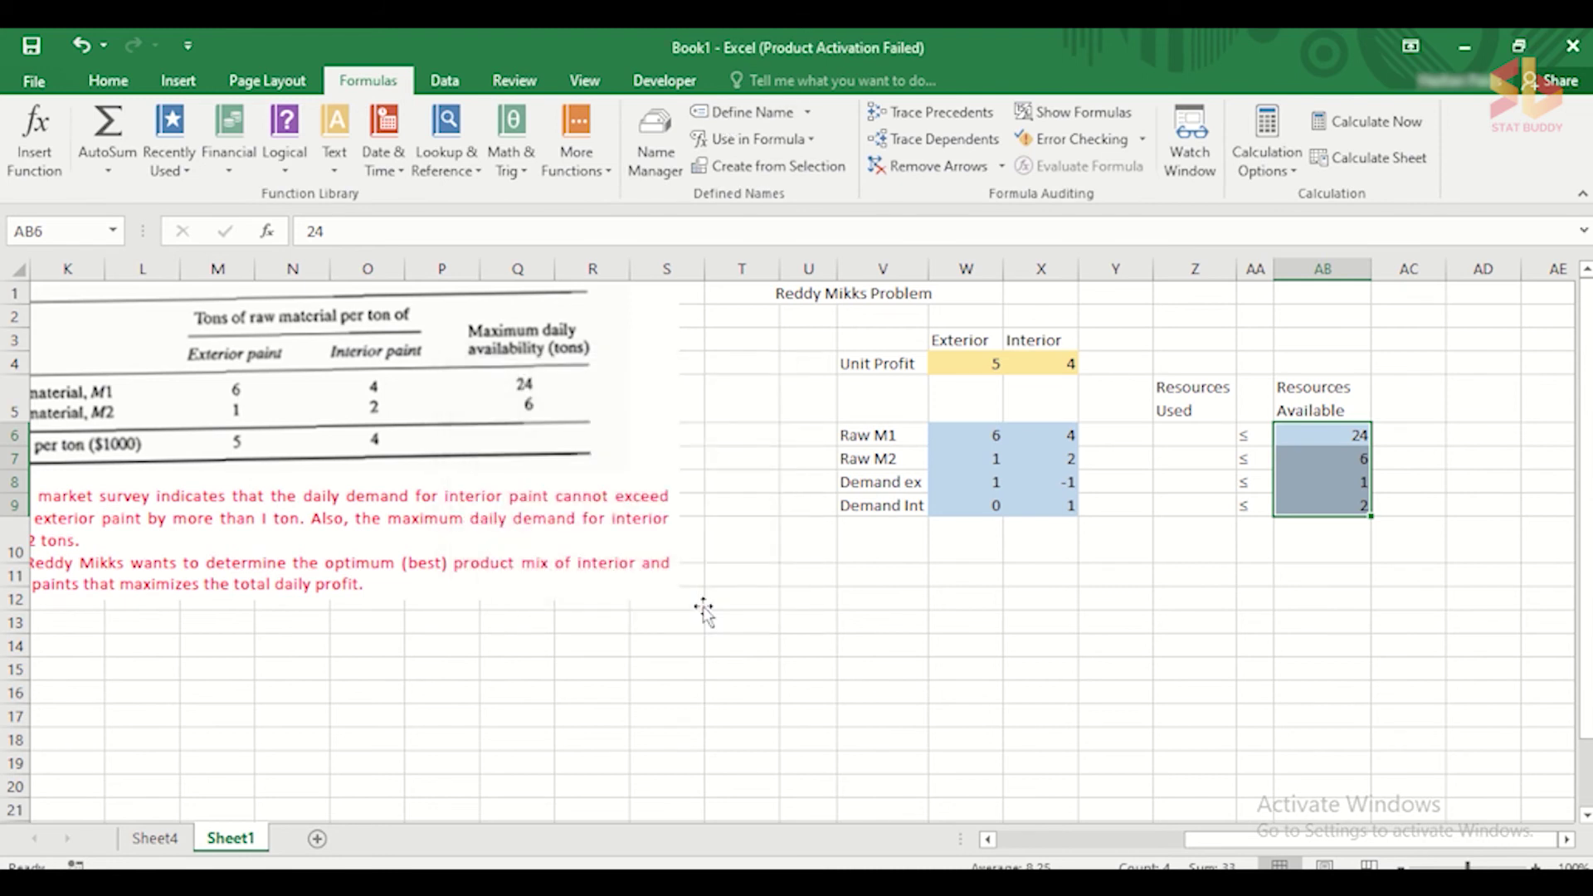
# Define the workbook range name ResourcesUsed for the empty cells Z6:Z9 under Resources Used.
pyautogui.moveTo(1206, 435); pyautogui.dragTo(1211, 499)
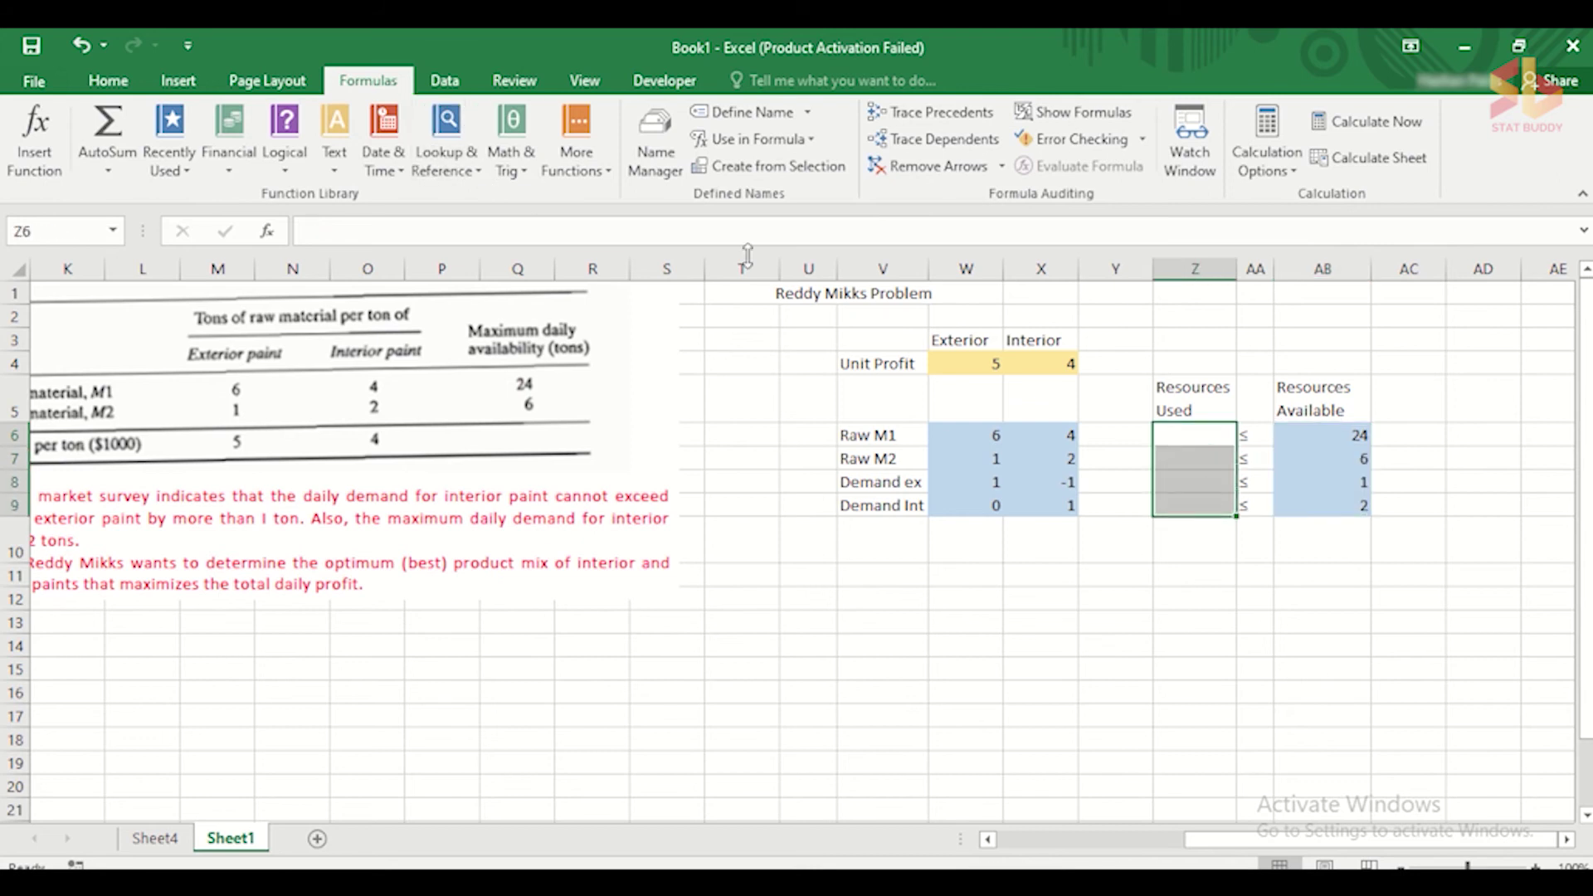
pyautogui.click(771, 117)
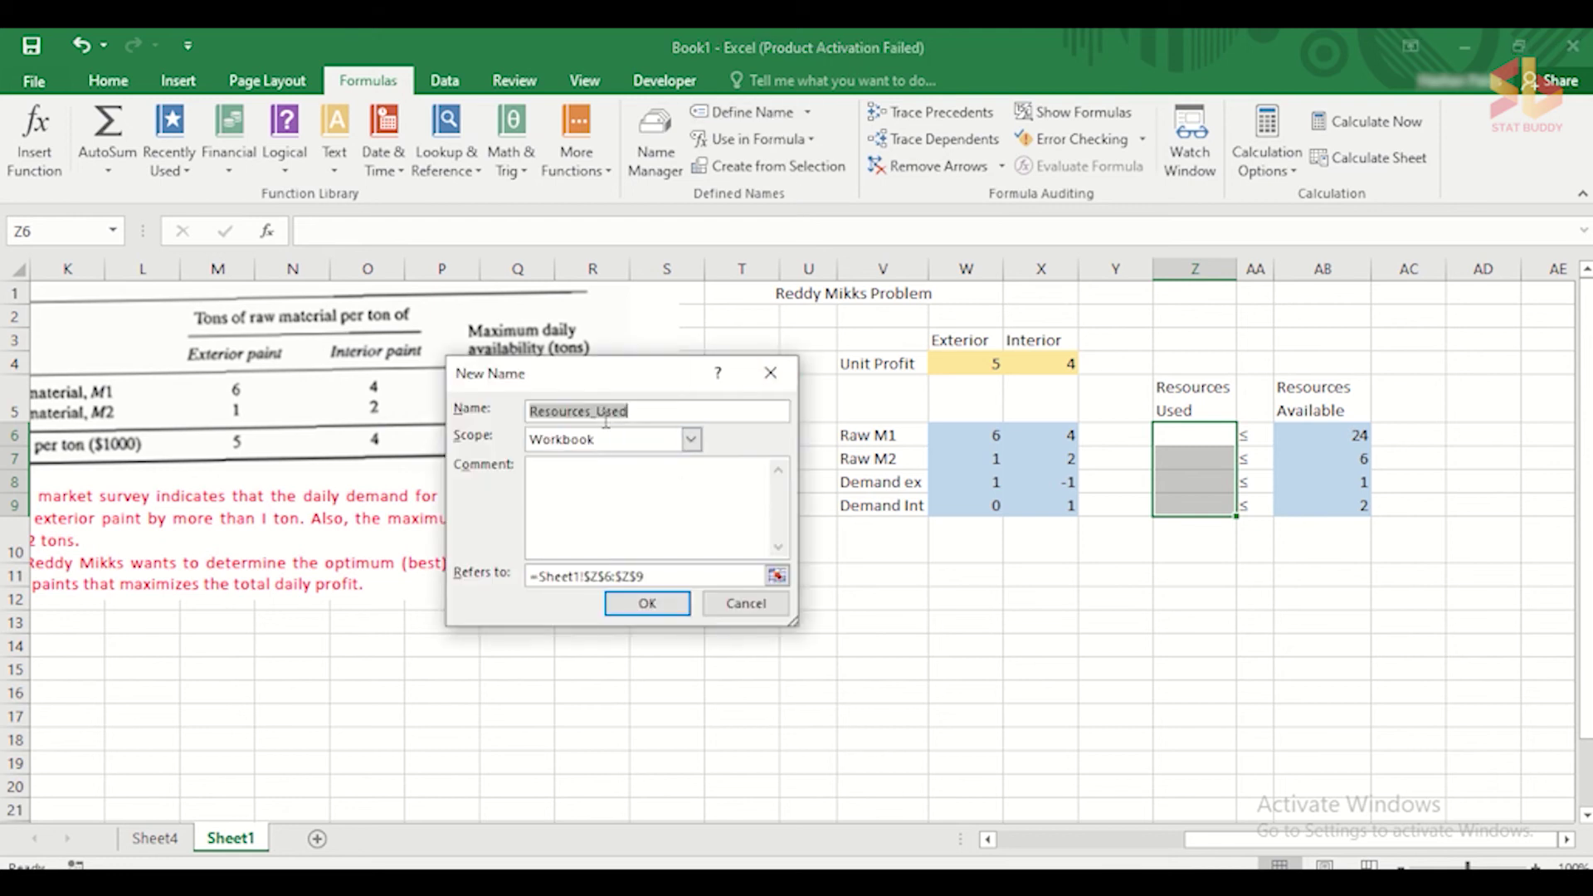
pyautogui.click(600, 413)
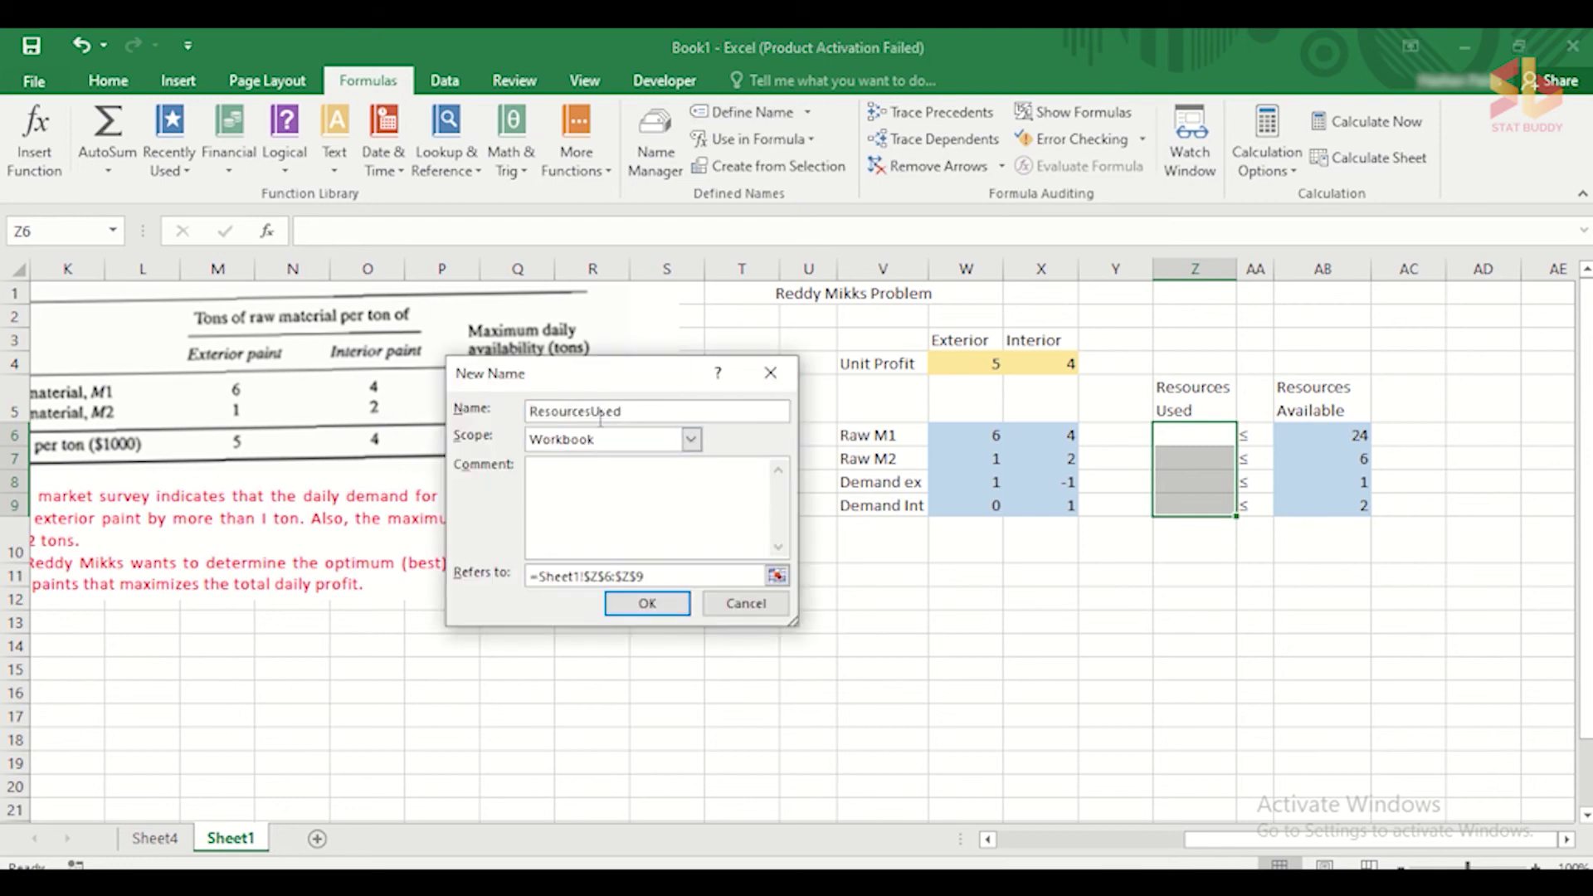
pyautogui.click(648, 604)
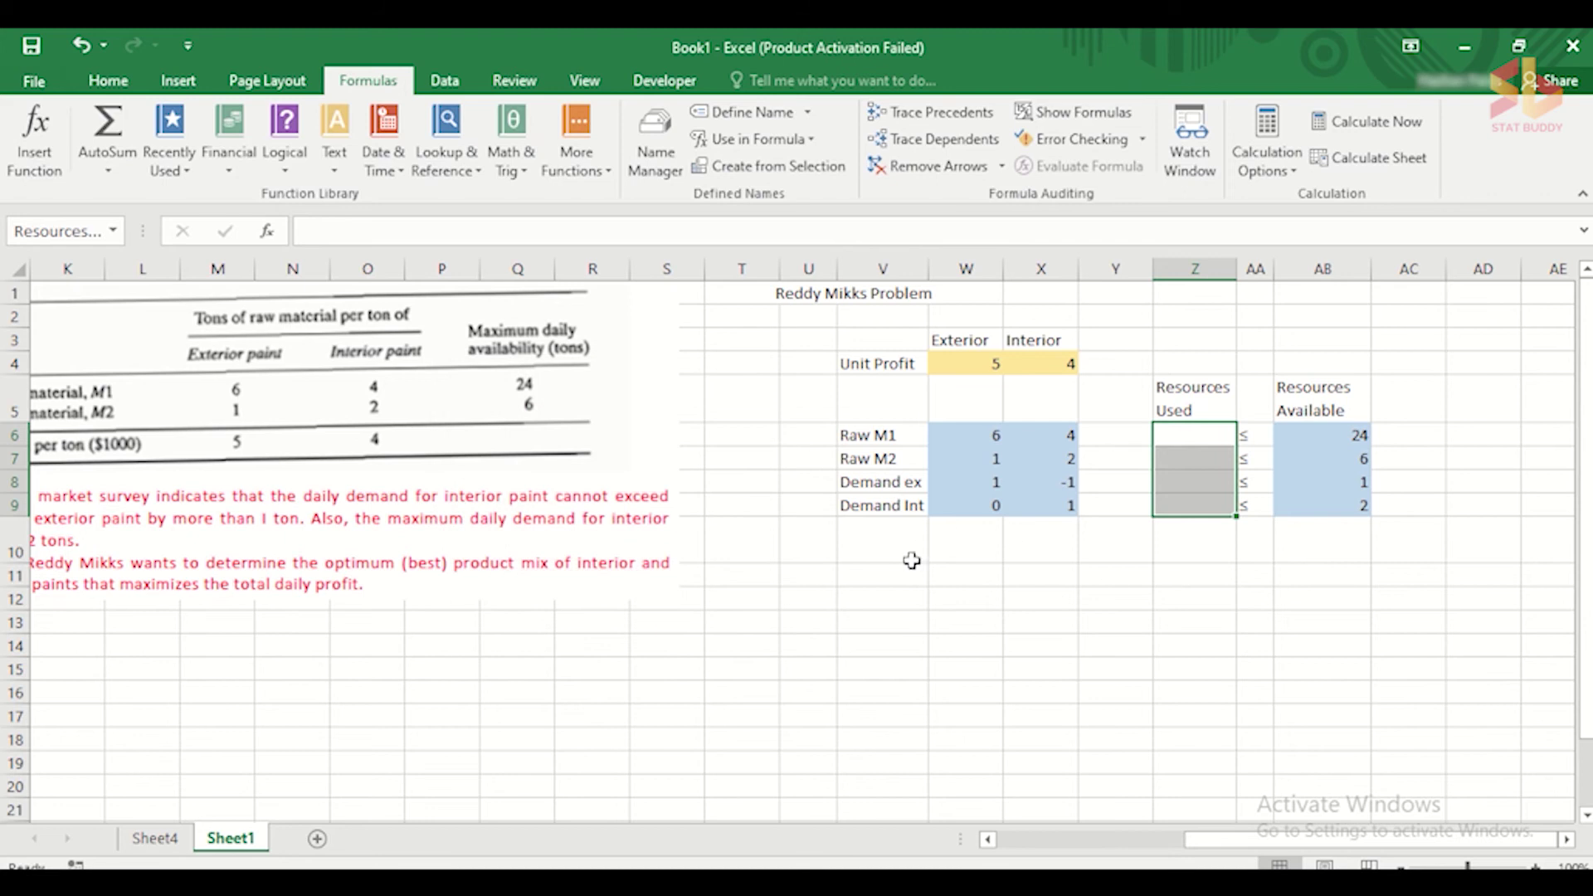
pyautogui.click(878, 604)
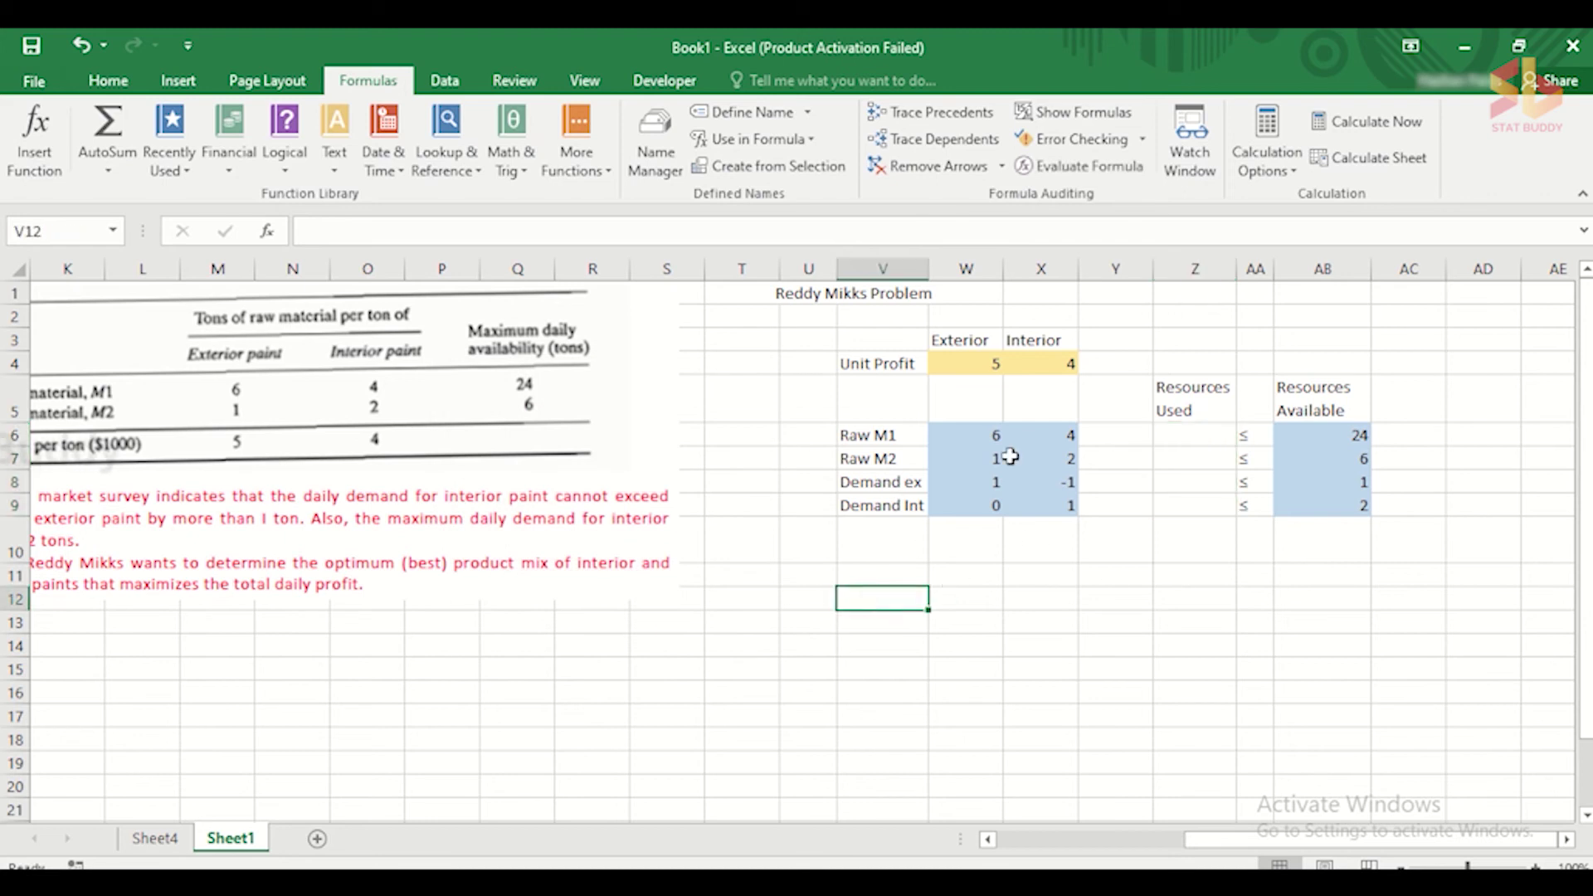
# Copy the Exterior and Interior headings from W3:X3 into W11:X11.
pyautogui.moveTo(969, 336); pyautogui.dragTo(1021, 333)
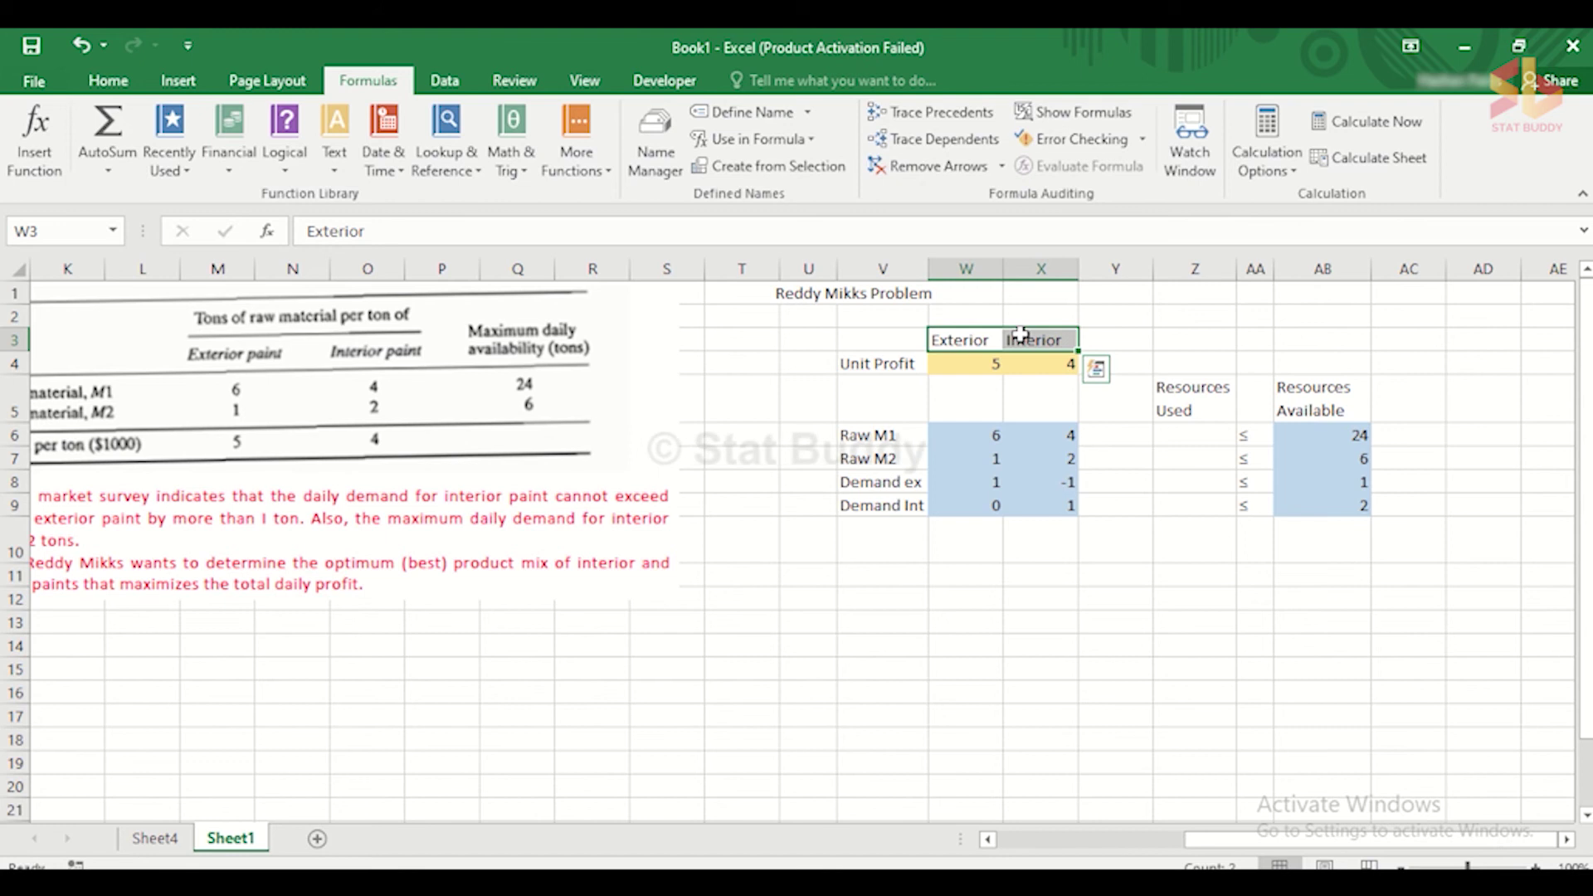
pyautogui.hotkey('ctrl', 'c')
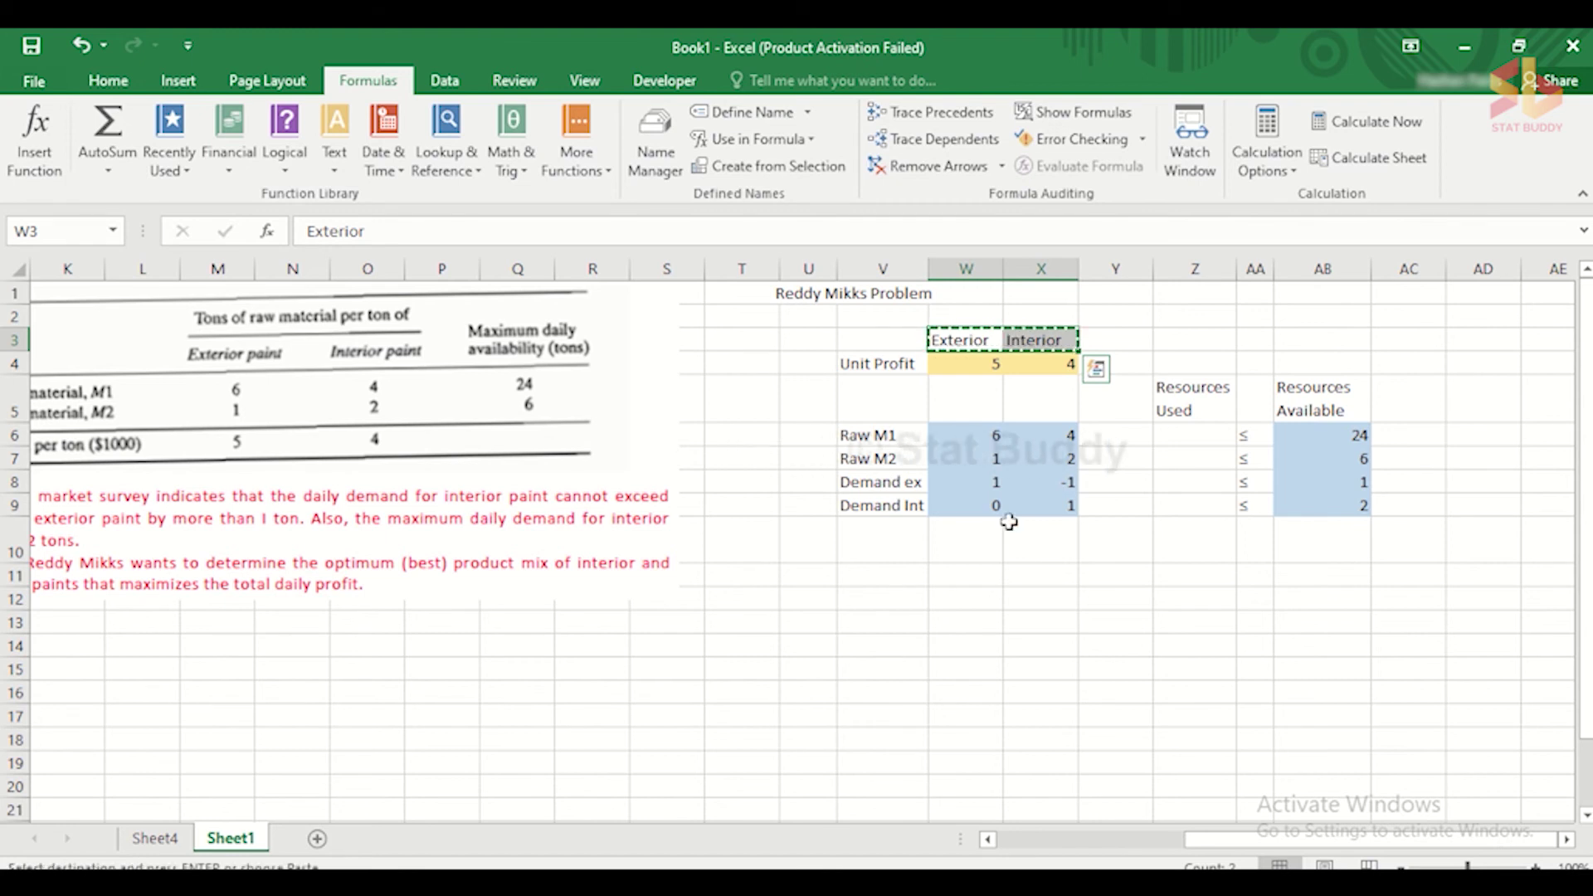
pyautogui.click(968, 570)
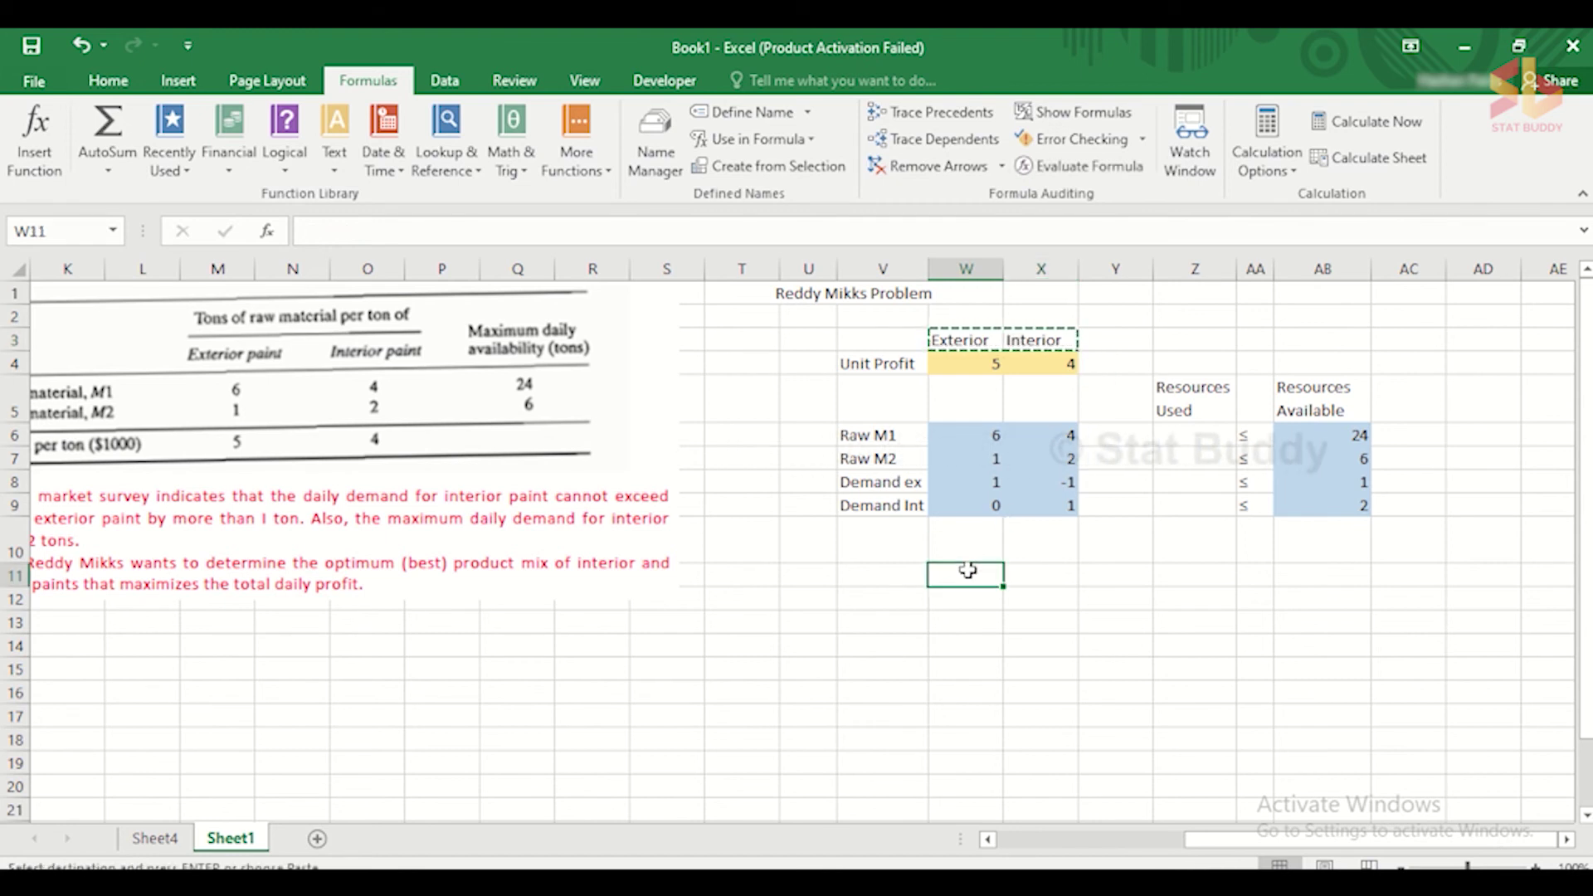
pyautogui.hotkey('ctrl', 'v')
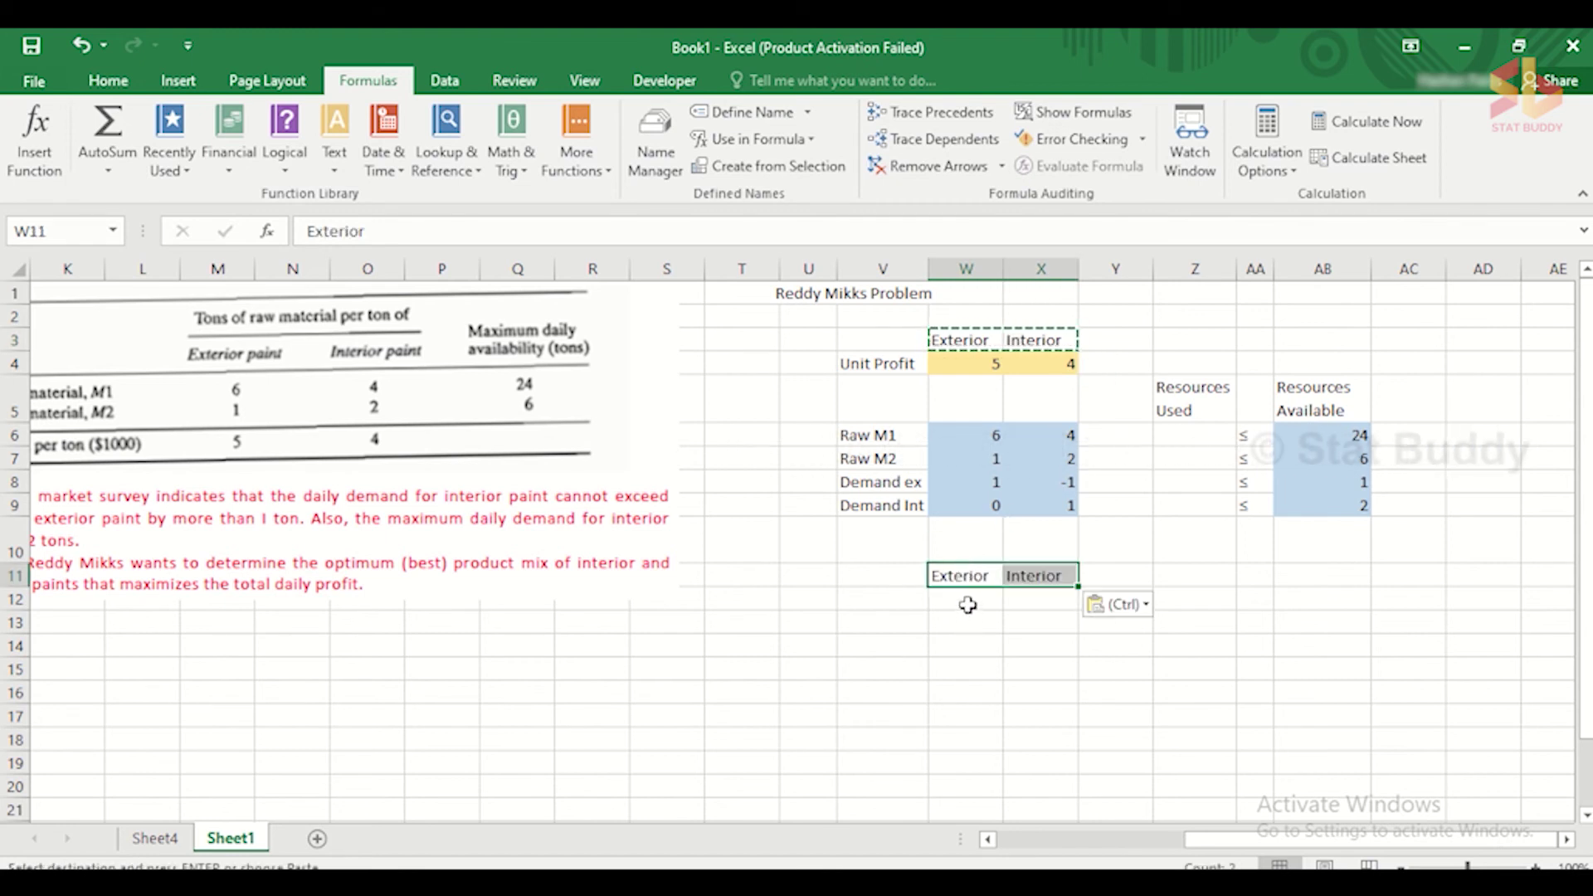
pyautogui.click(967, 605)
pyautogui.click(895, 605)
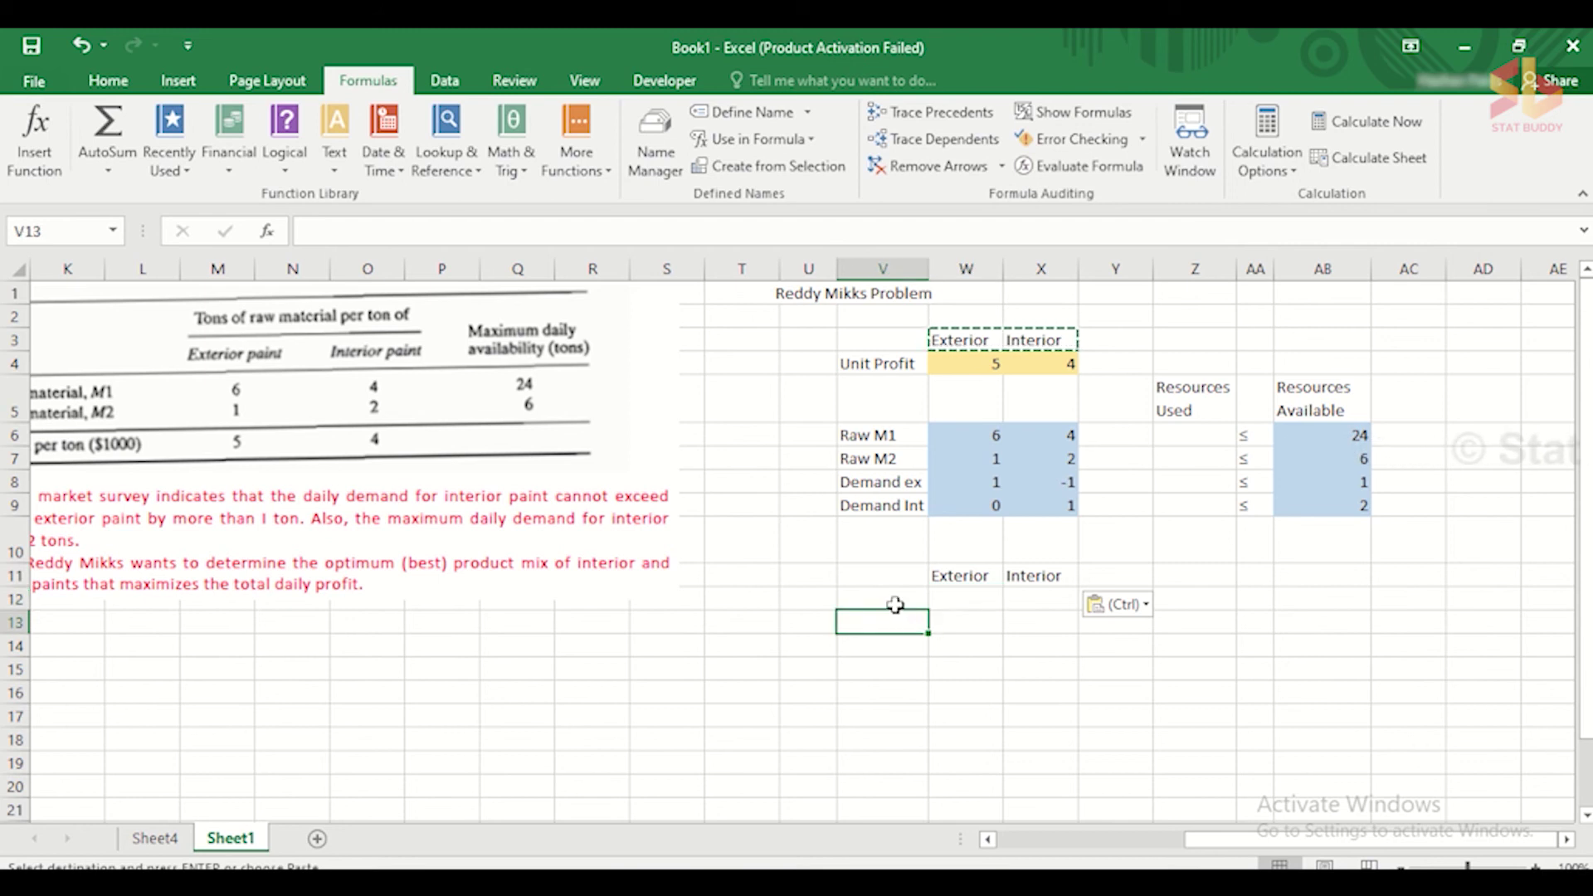
pyautogui.click(969, 579)
pyautogui.press('Return')
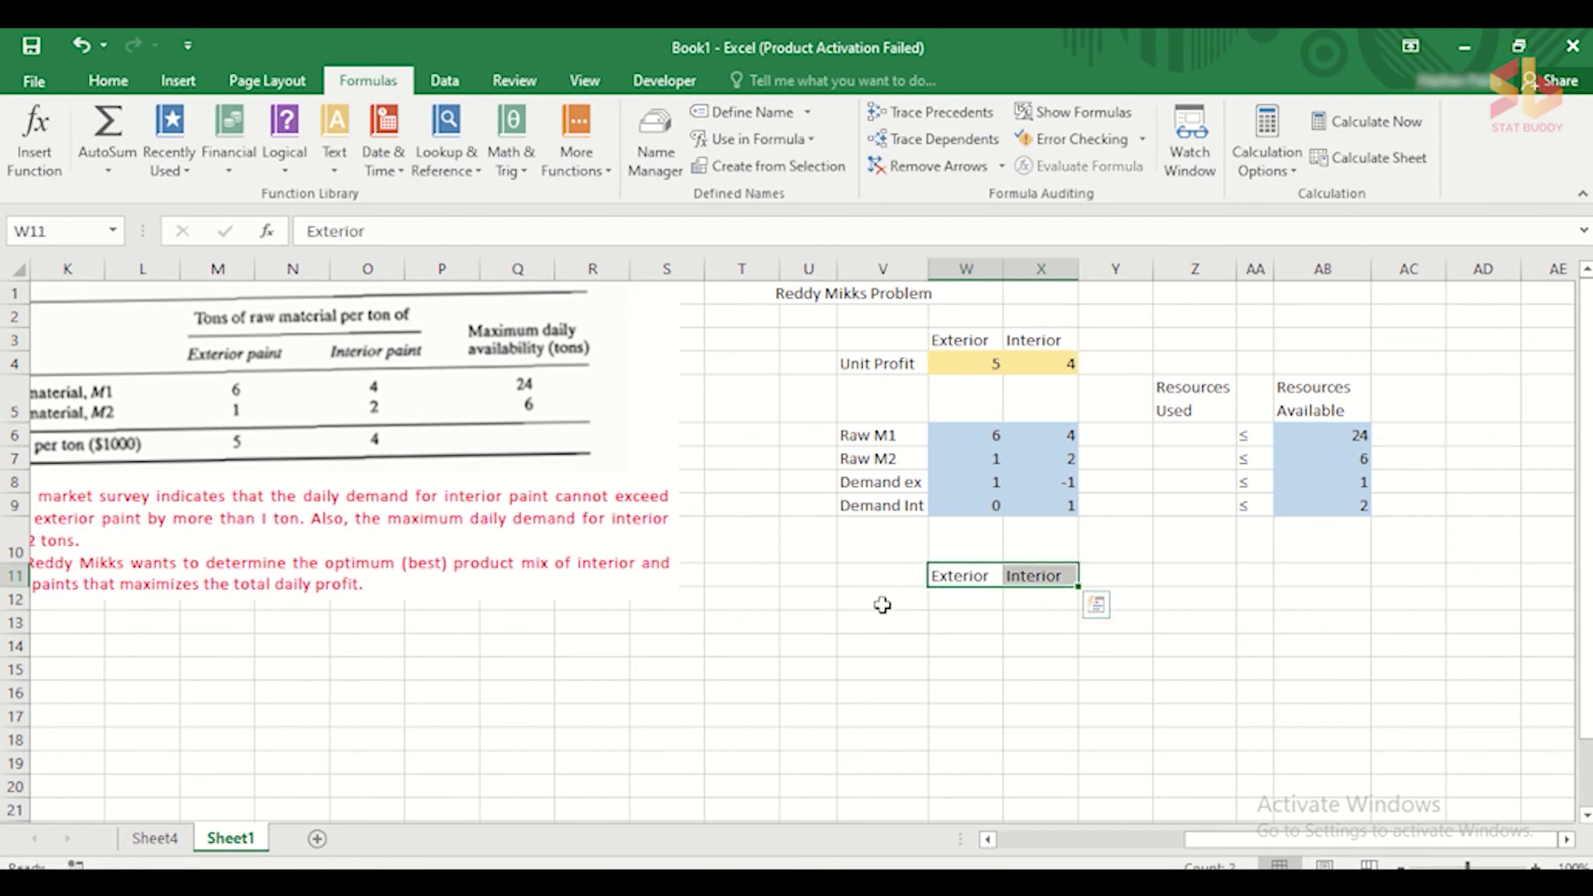
# Enter the row label Production in V12, beside the cells under the copied headings.
pyautogui.click(882, 606)
pyautogui.write('P')
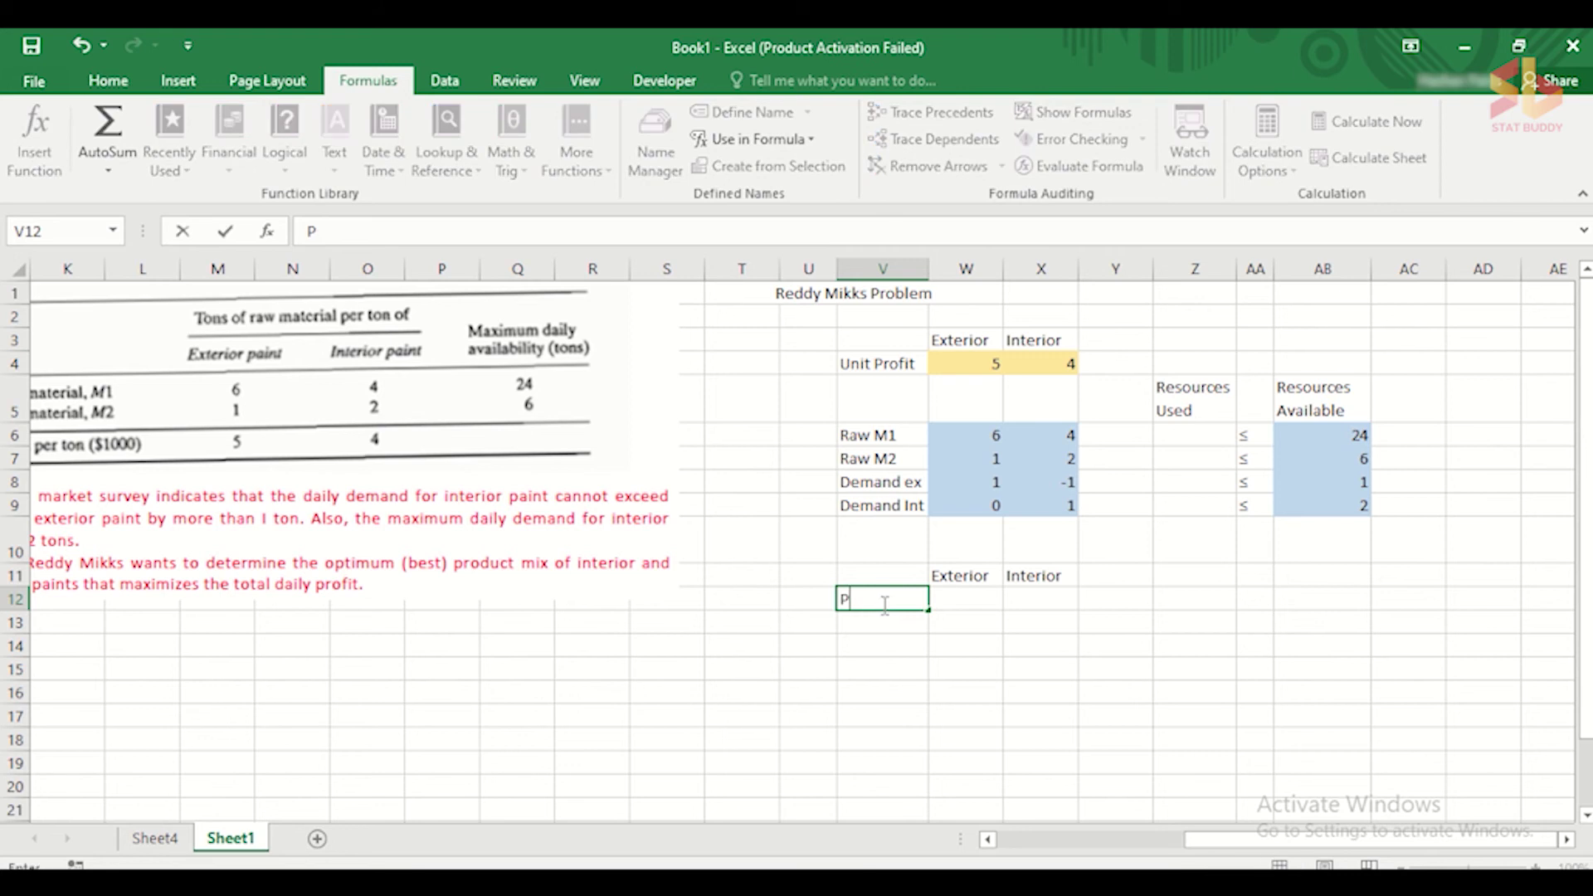
pyautogui.write('roduction')
pyautogui.click(981, 599)
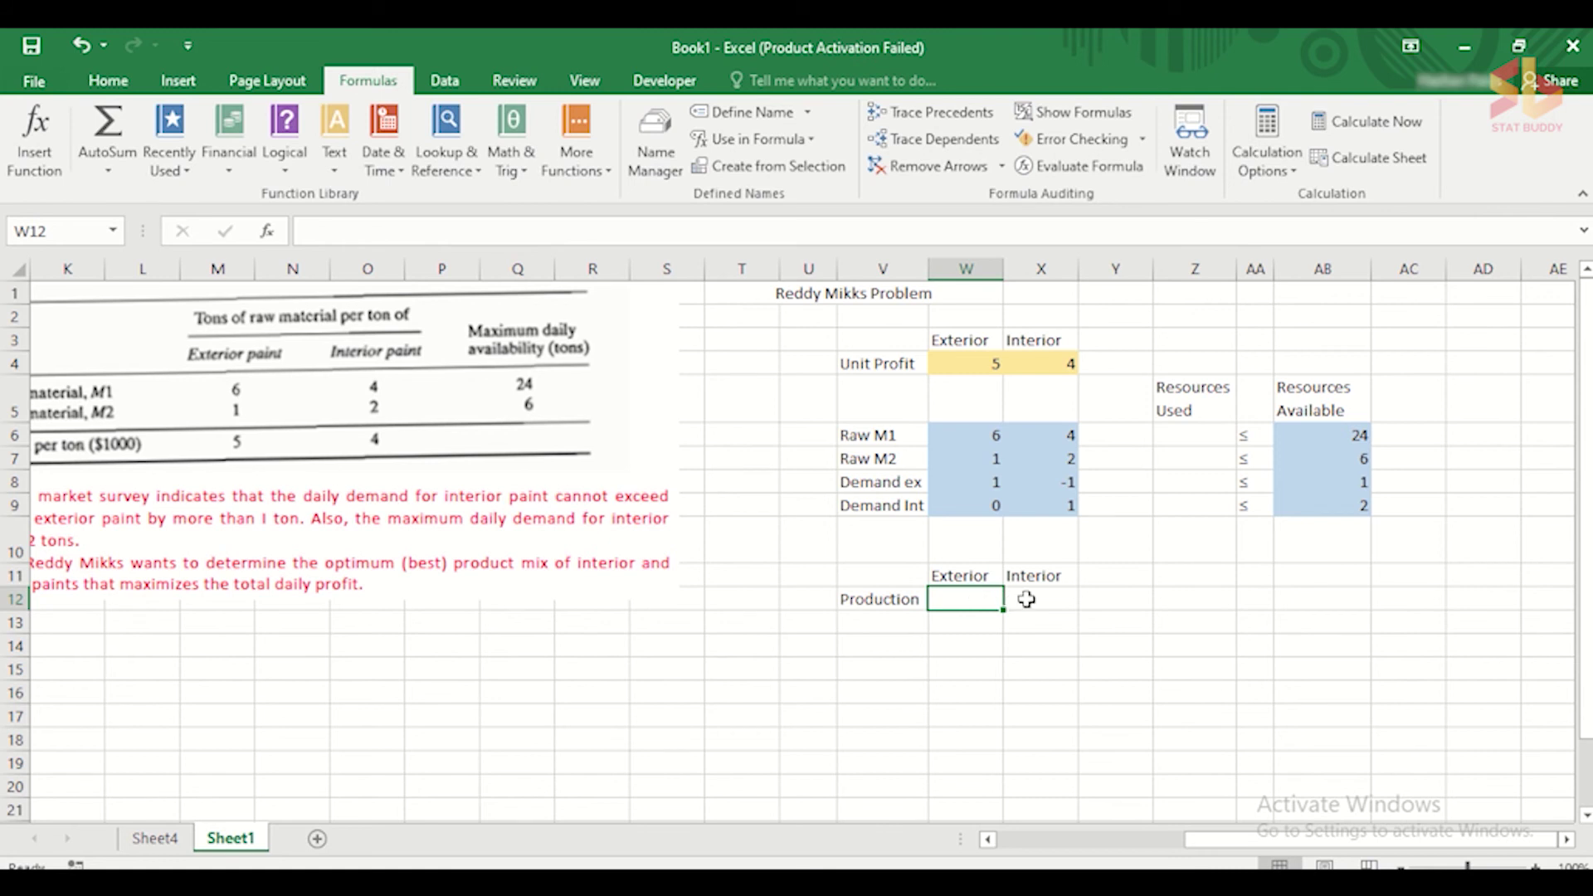
# Enter 0 as the Exterior and Interior production quantities in W12:X12 and fill both cells with green.
pyautogui.moveTo(982, 599); pyautogui.dragTo(1033, 600)
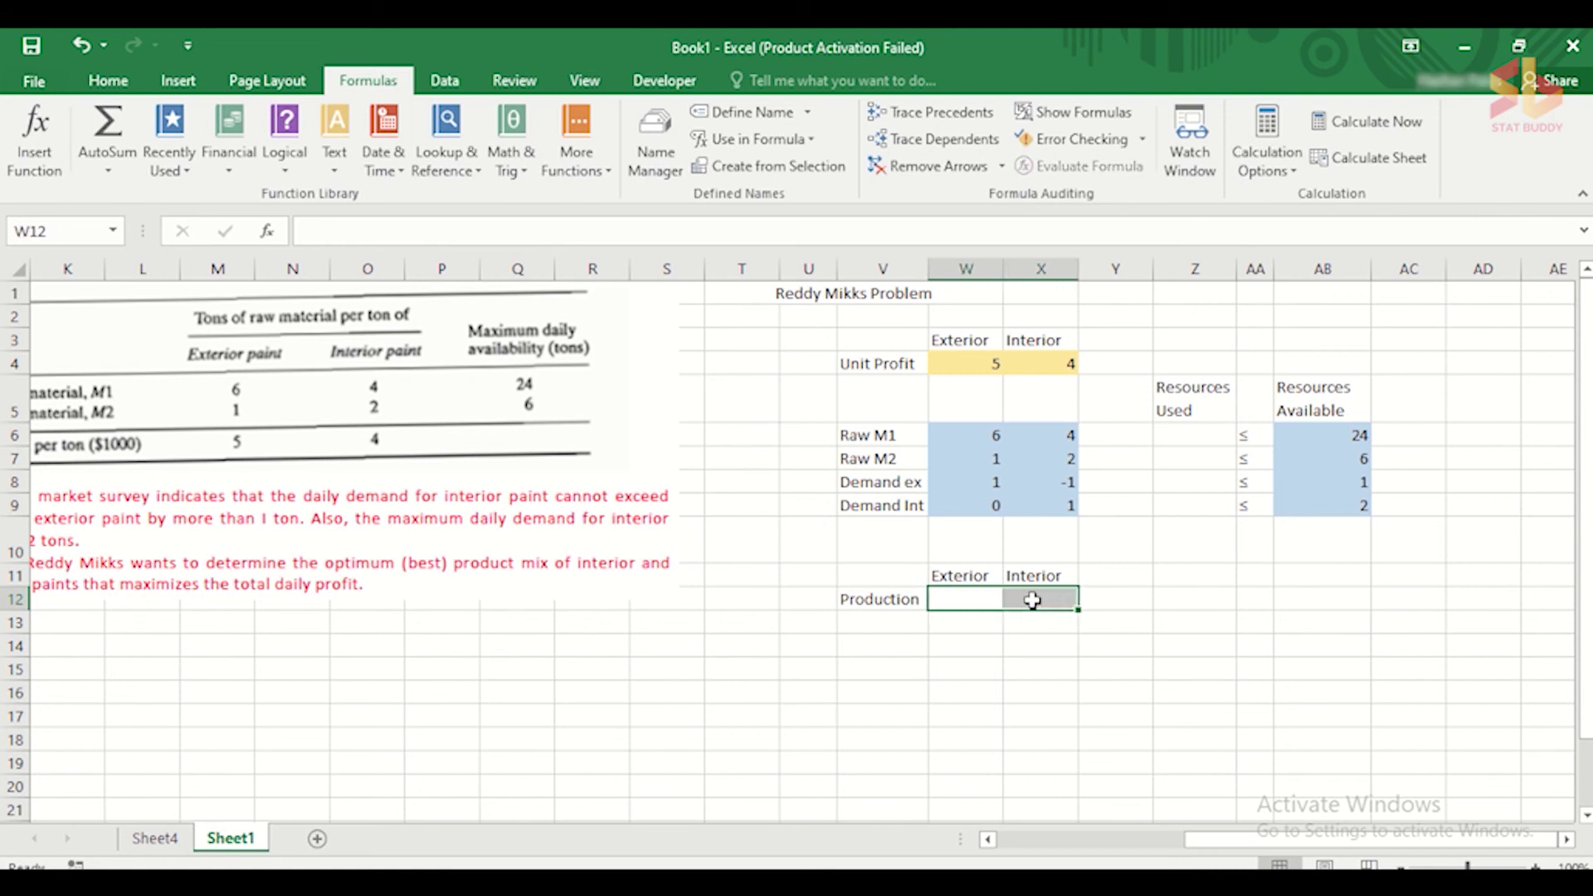
pyautogui.click(1033, 601)
pyautogui.click(983, 601)
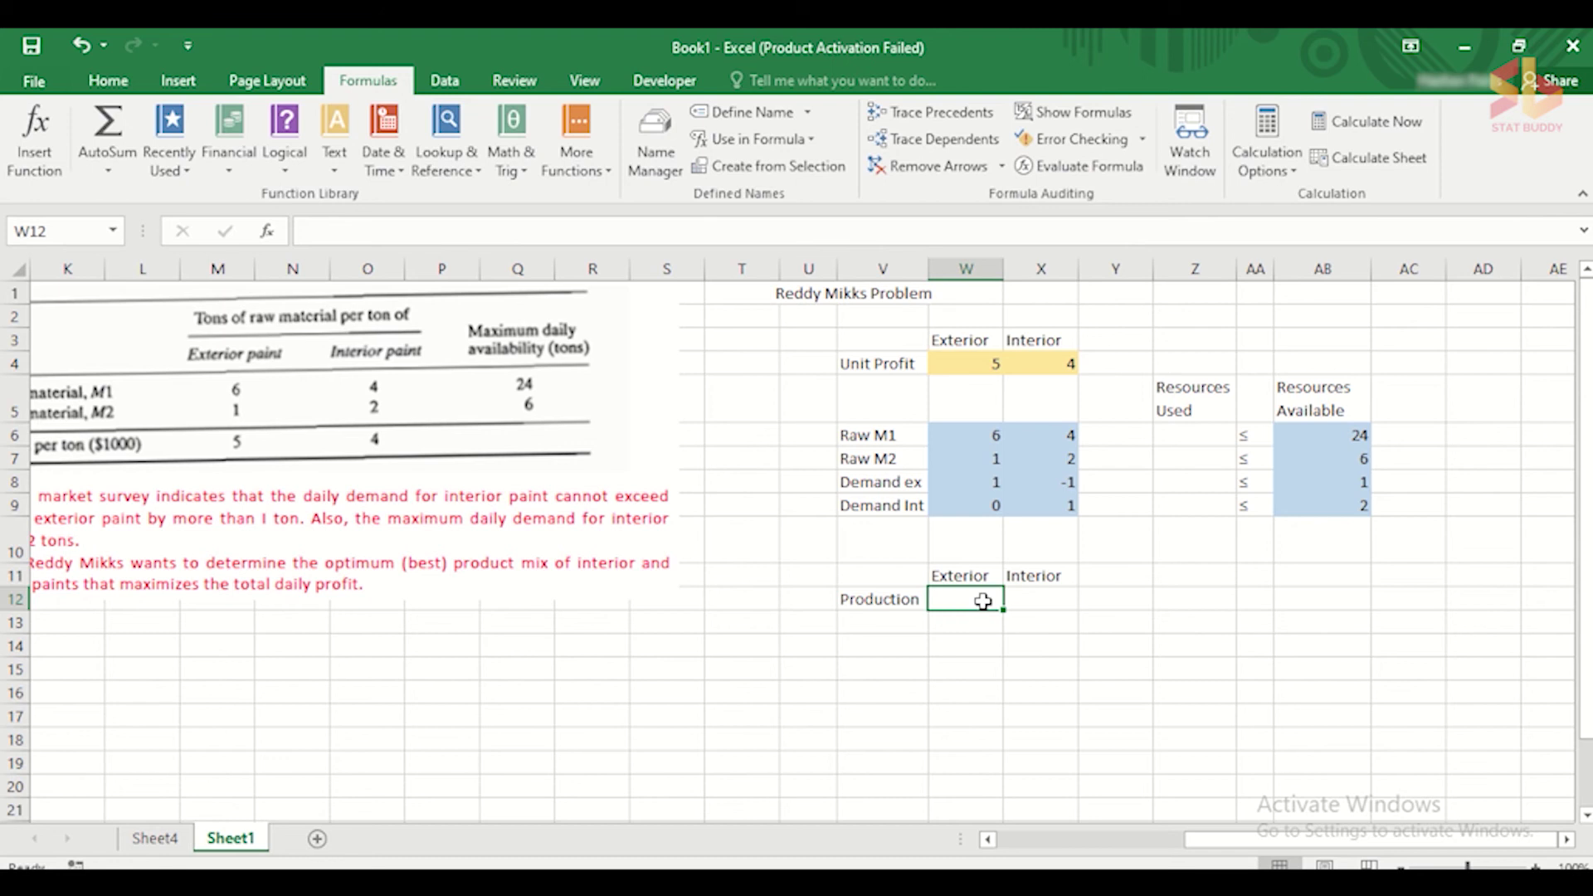
pyautogui.write('0')
pyautogui.press('Tab')
pyautogui.write('0')
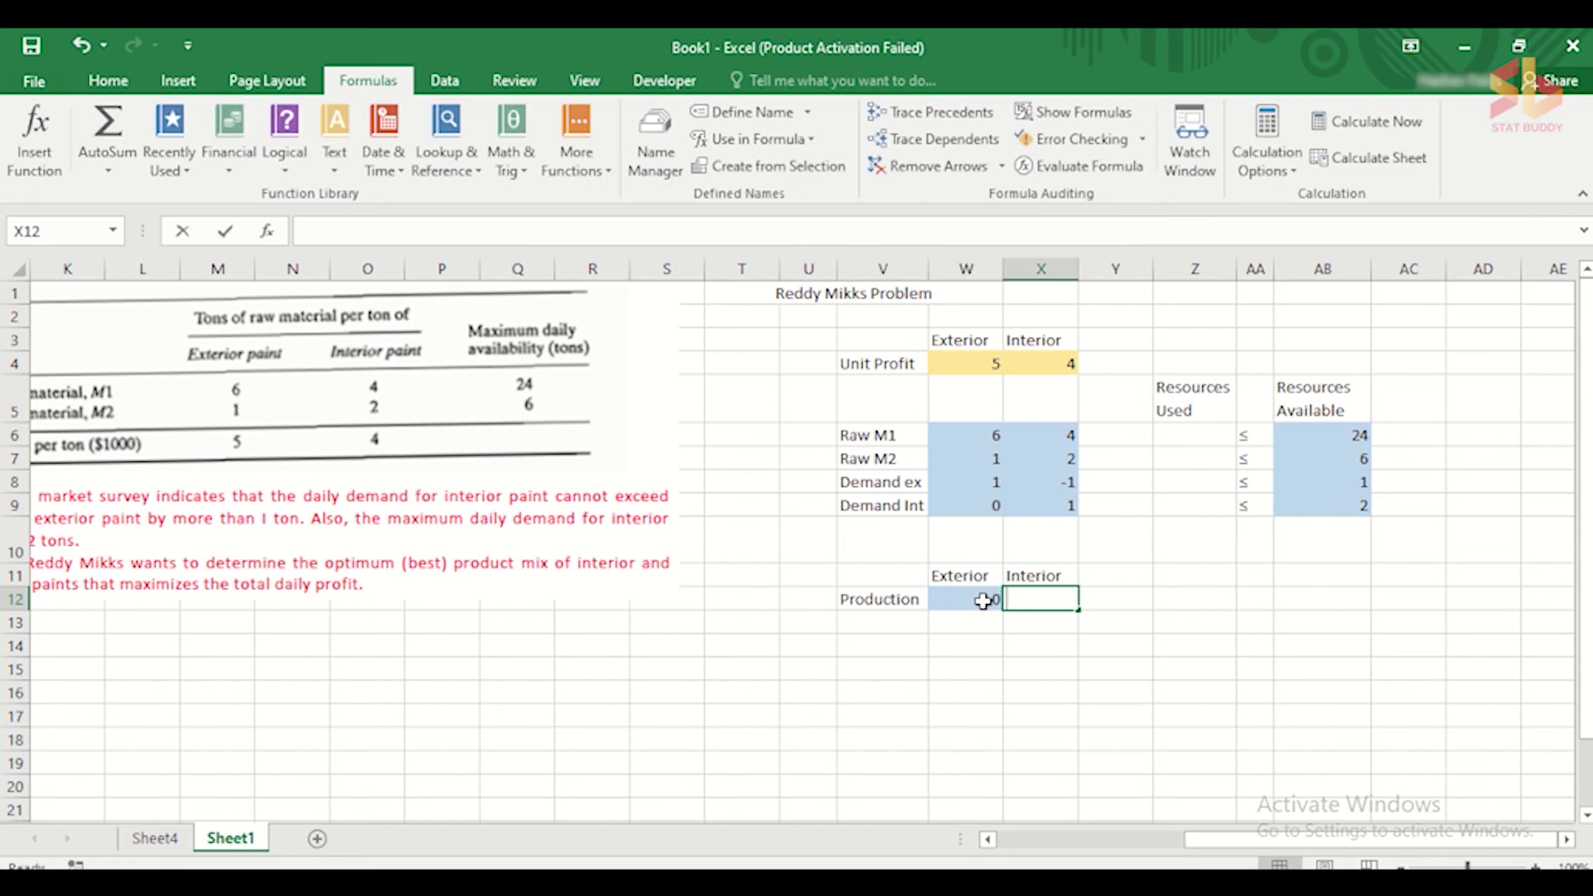
pyautogui.press('Tab')
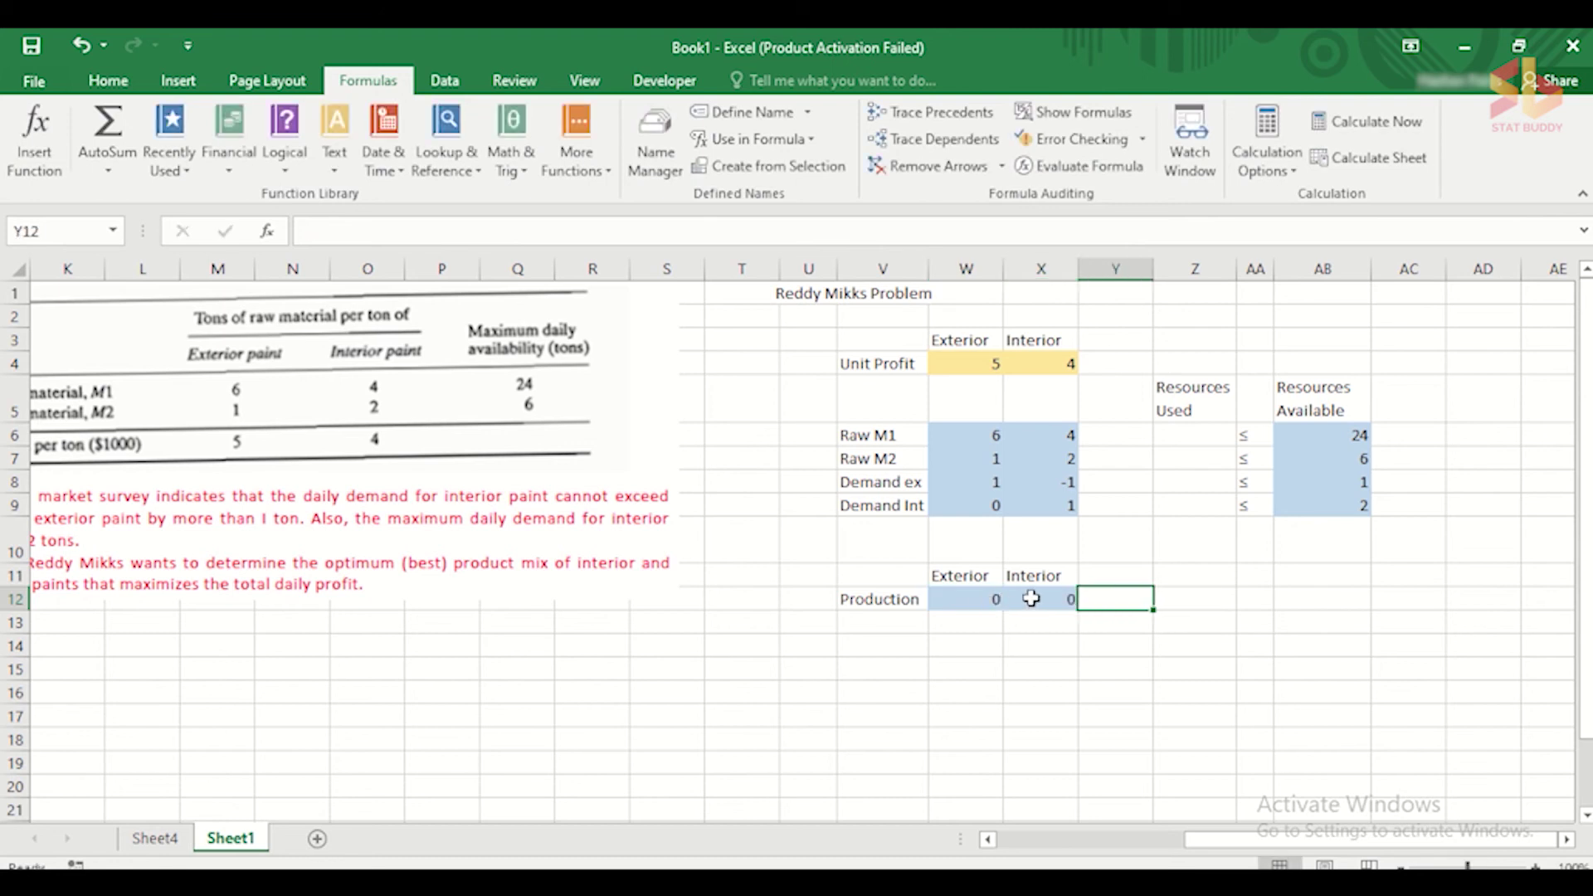
pyautogui.moveTo(1033, 599); pyautogui.dragTo(944, 598)
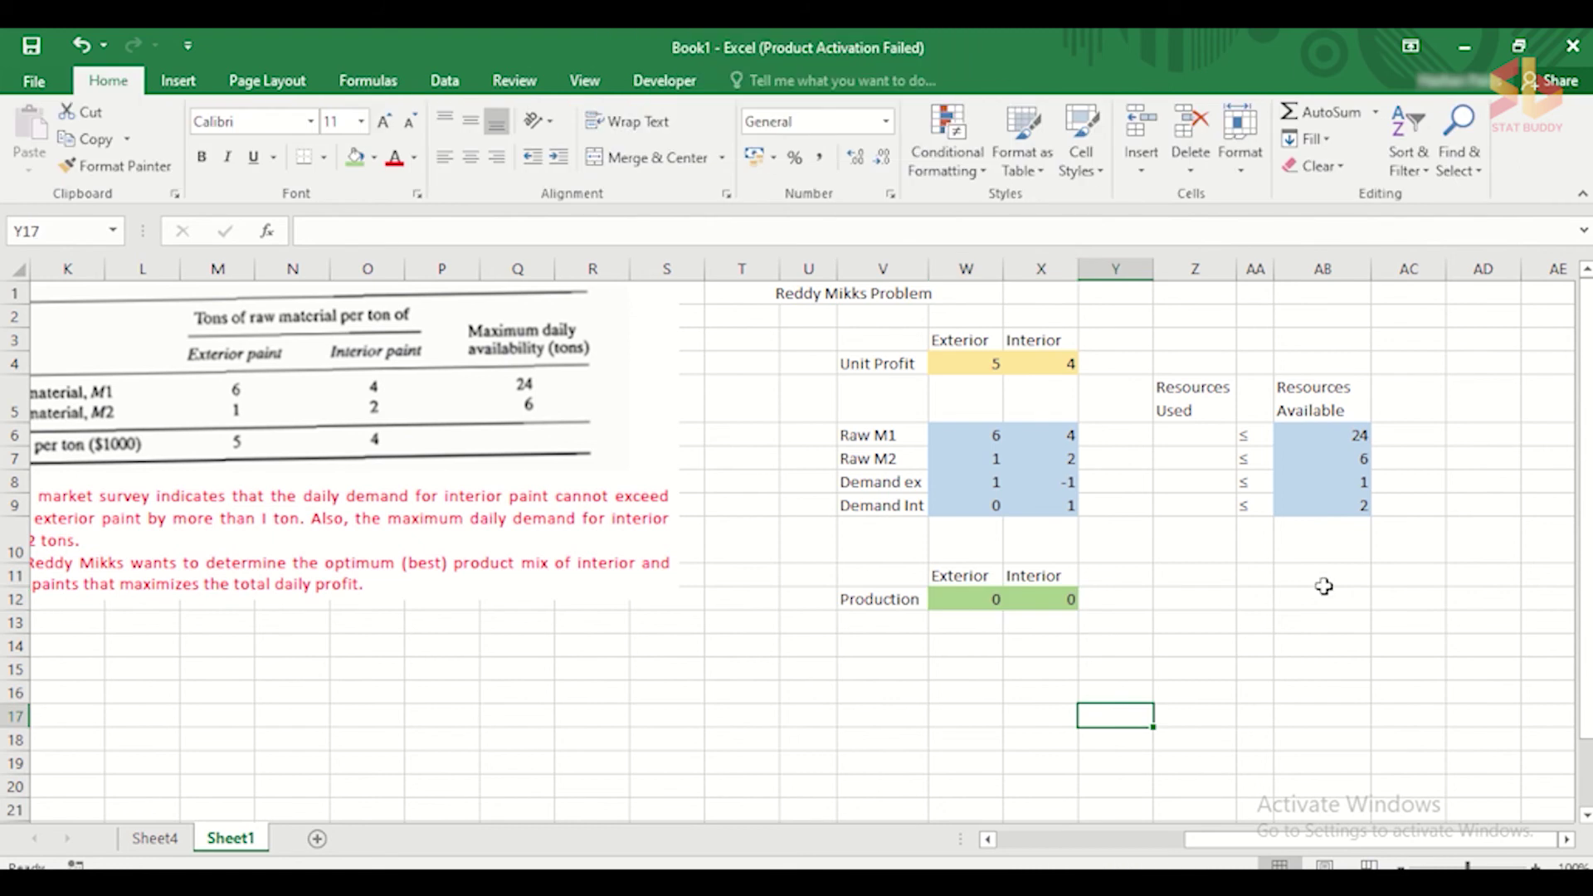
# Enter the heading Profit in AB11 and the starting value 0 beneath it in AB12.
pyautogui.click(1322, 577)
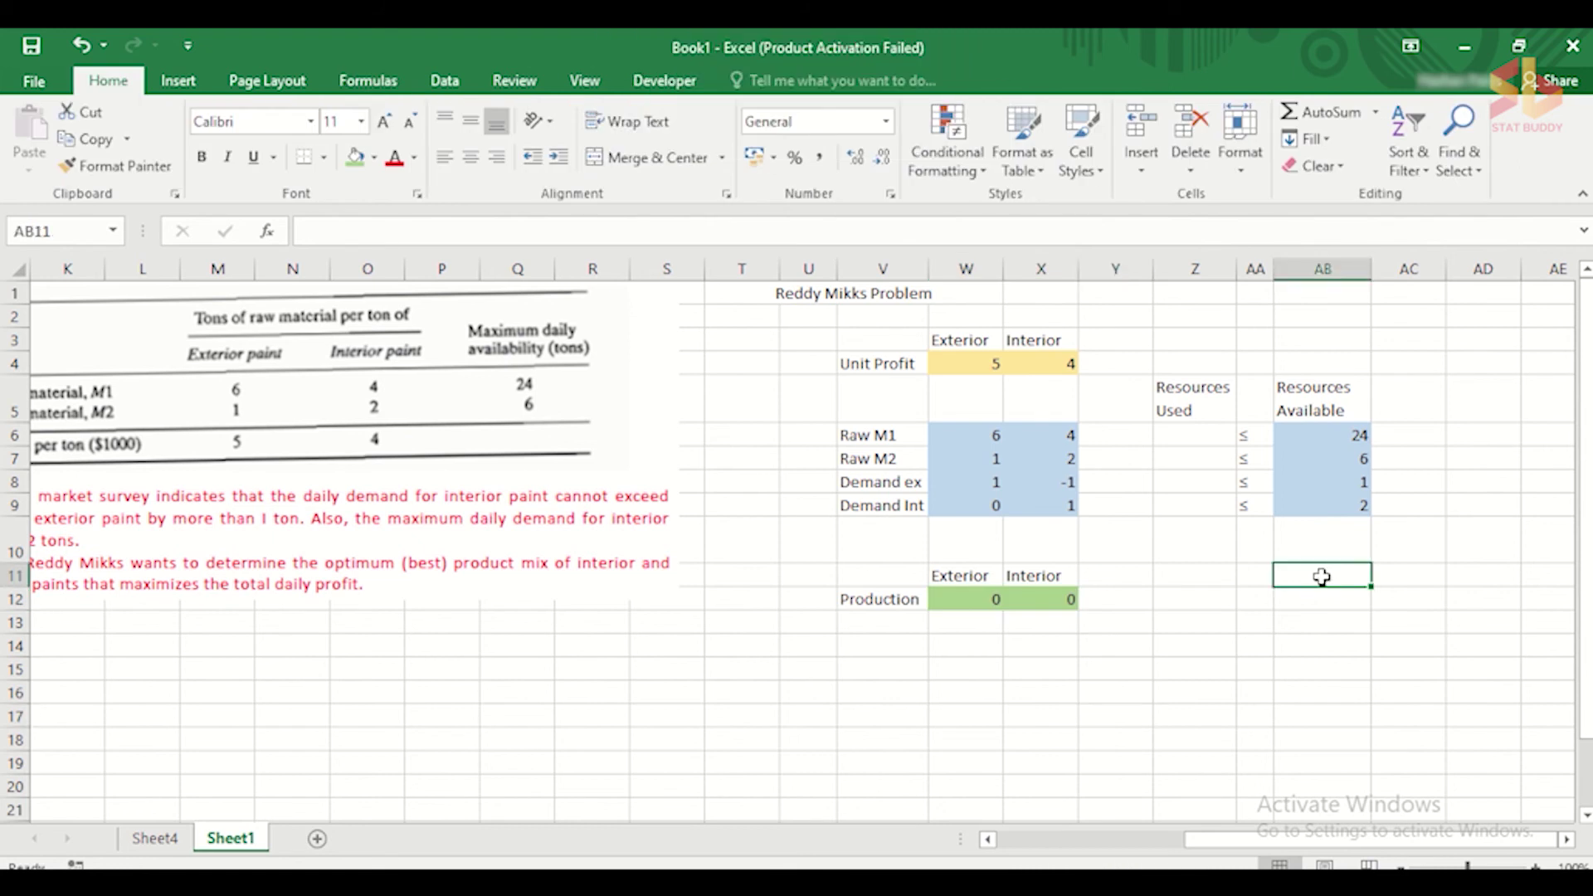
pyautogui.write('T')
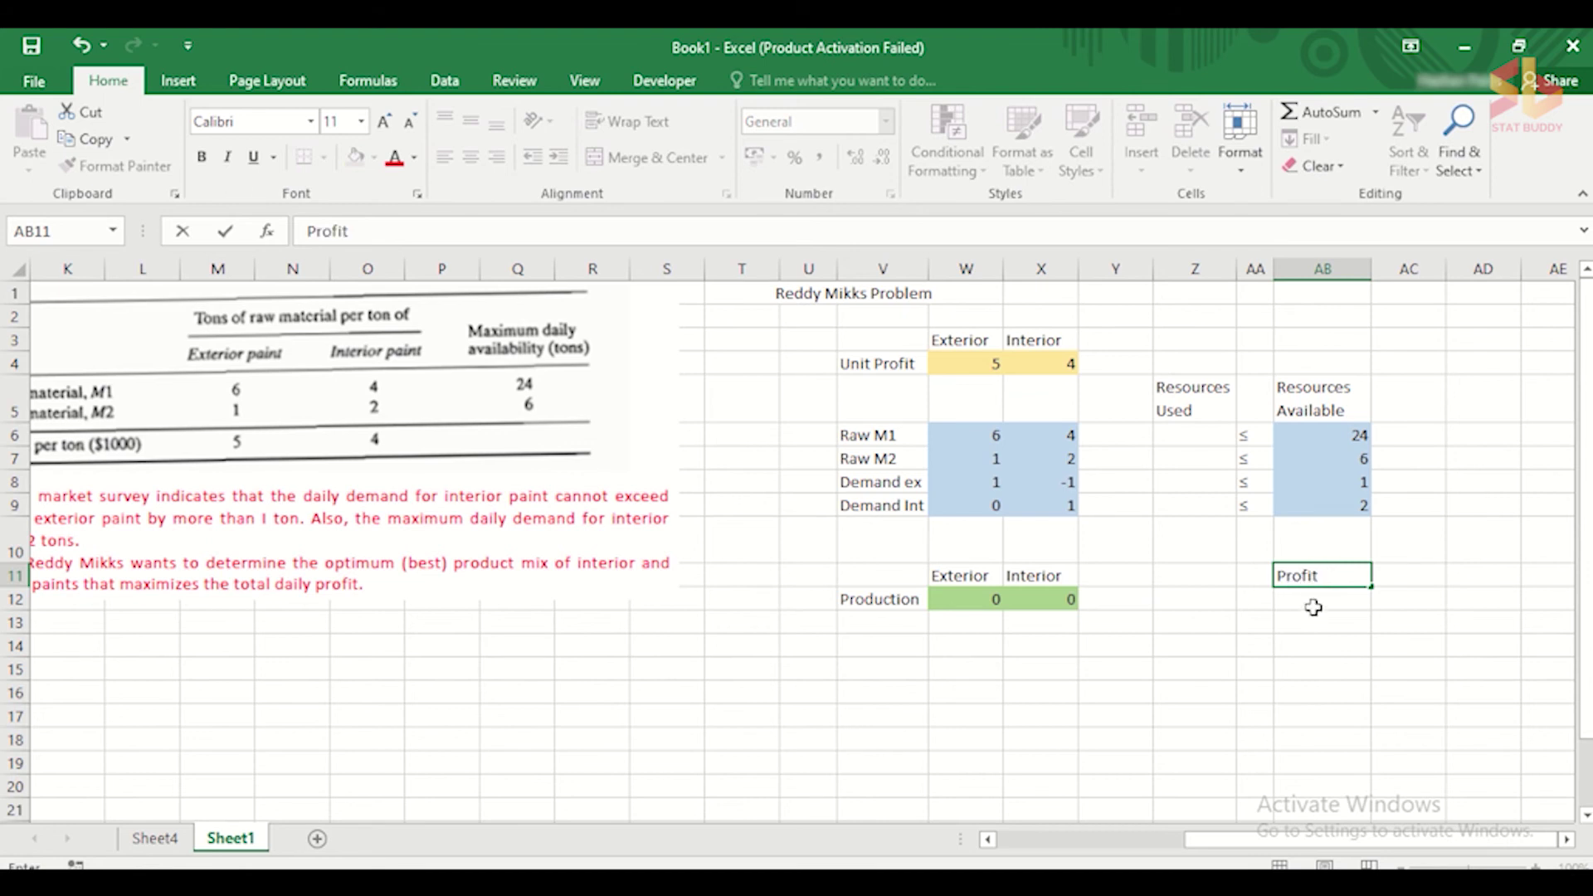
pyautogui.press('Return')
pyautogui.write('0')
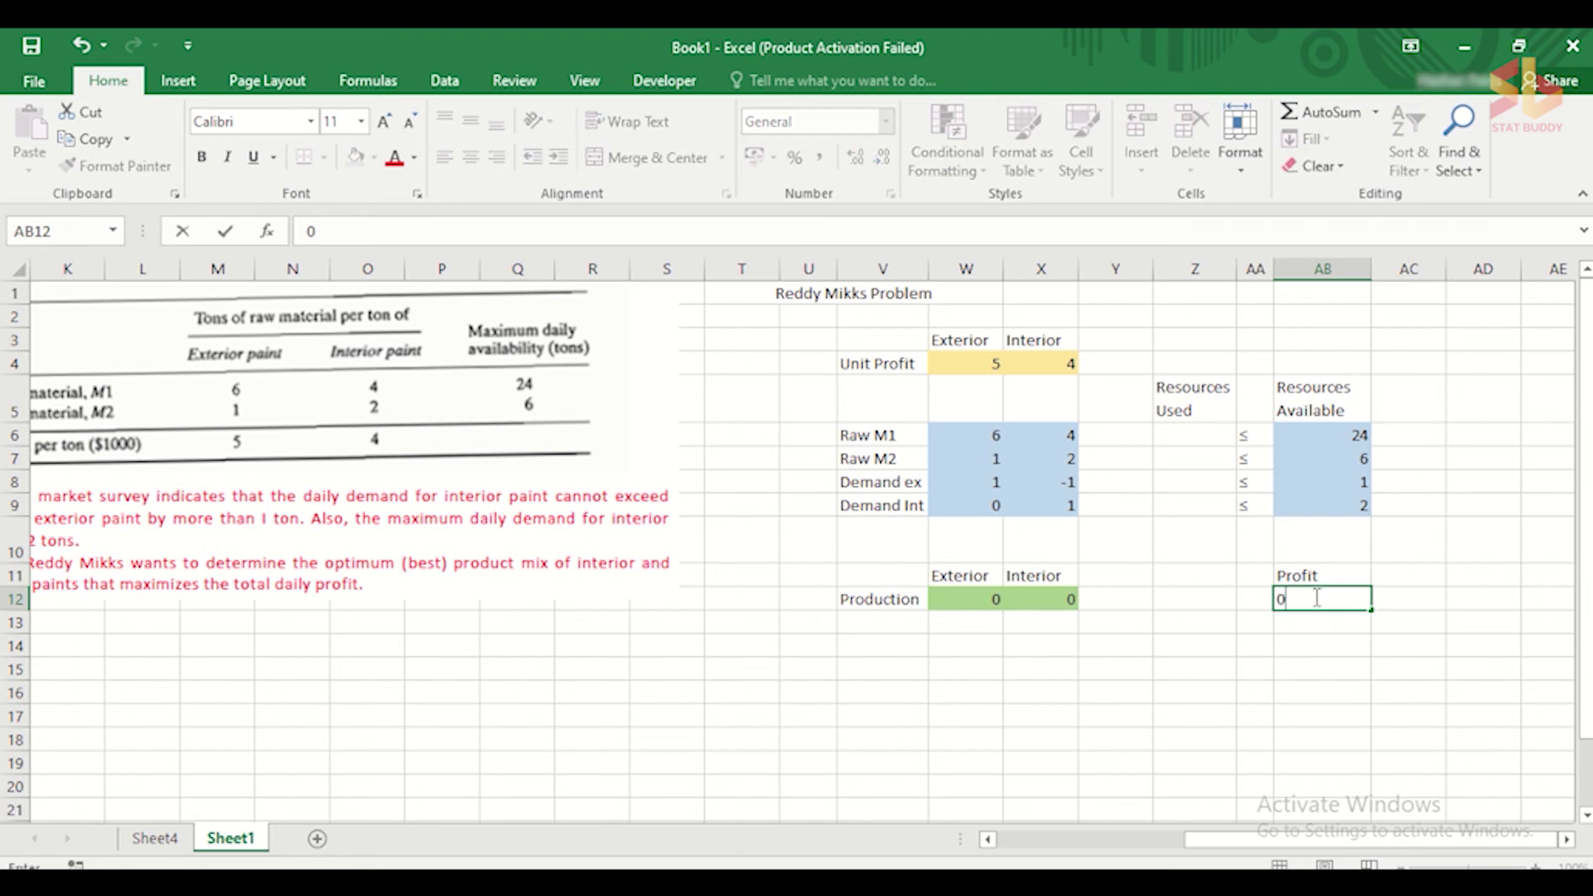
pyautogui.press('Return')
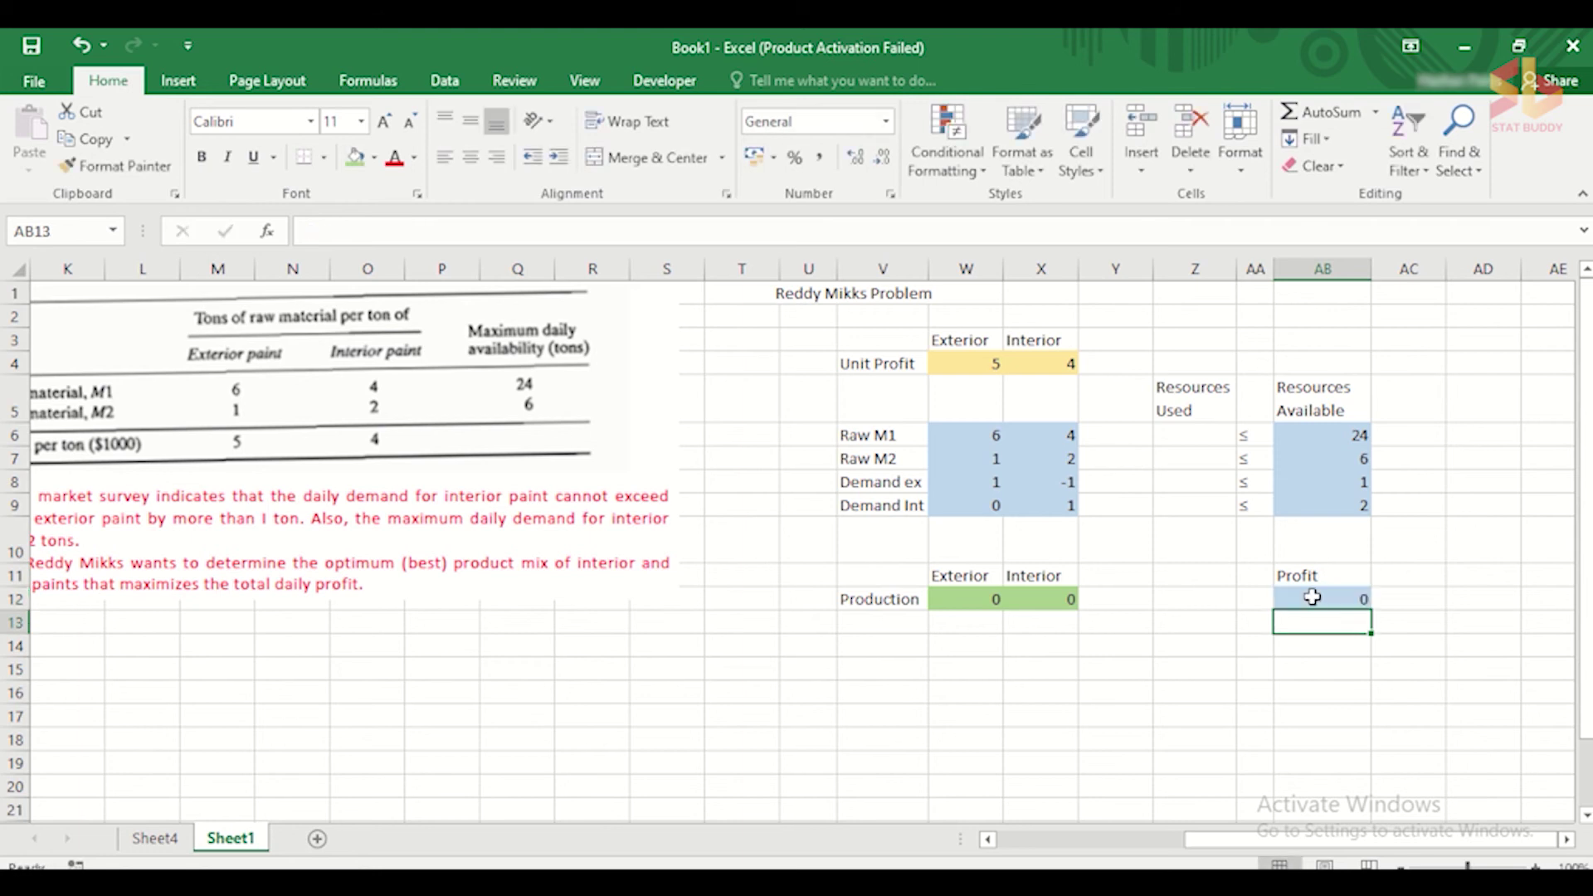
# Define the workbook range name Profit for cell AB12.
pyautogui.click(1312, 597)
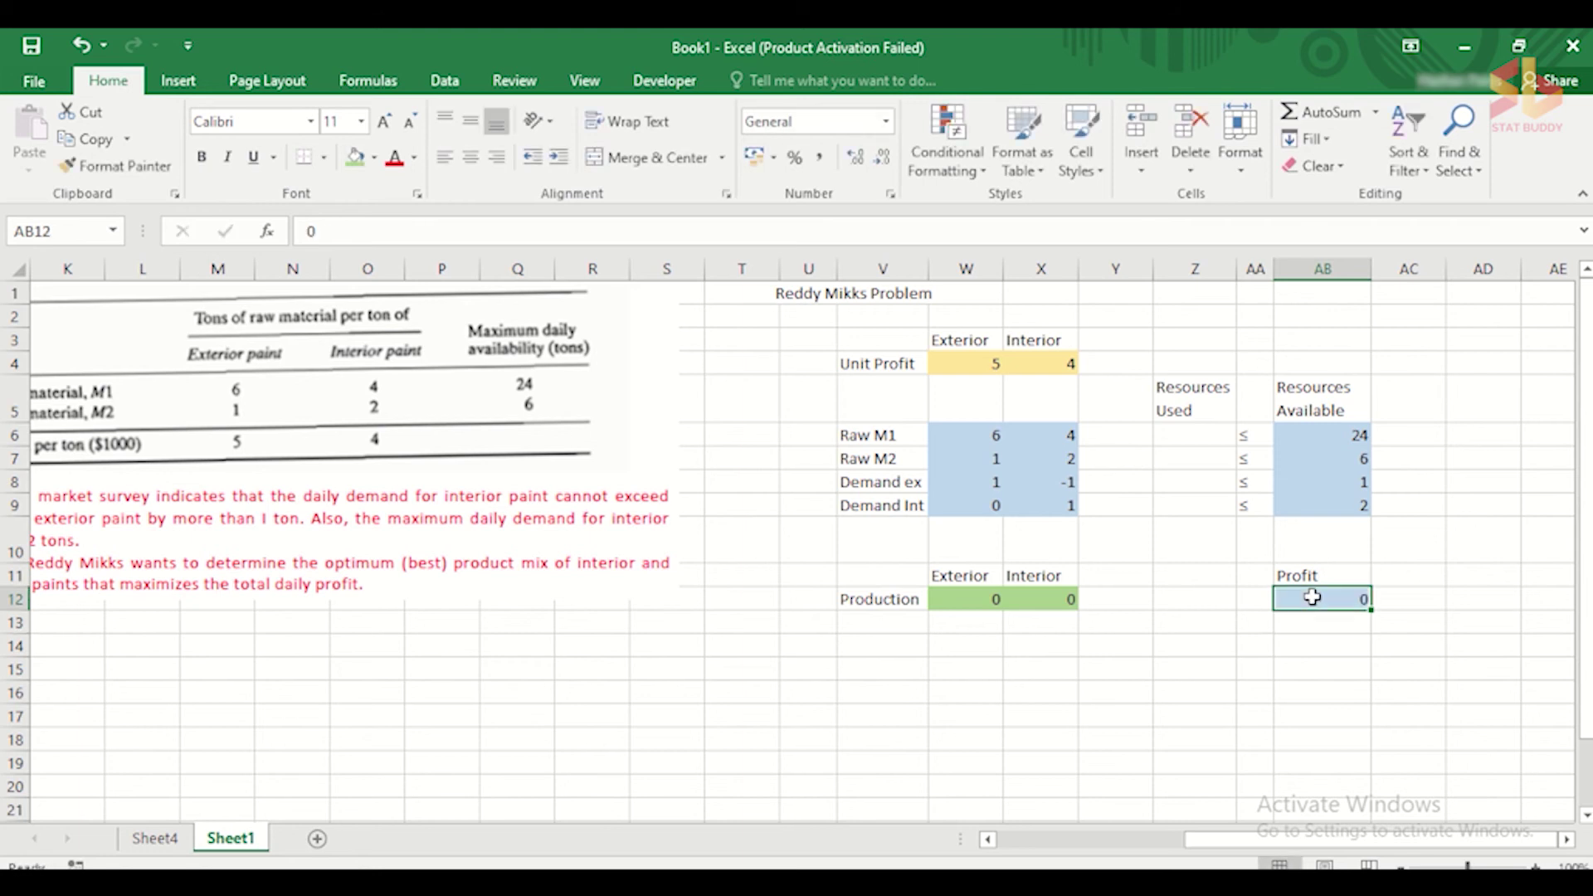
pyautogui.click(367, 80)
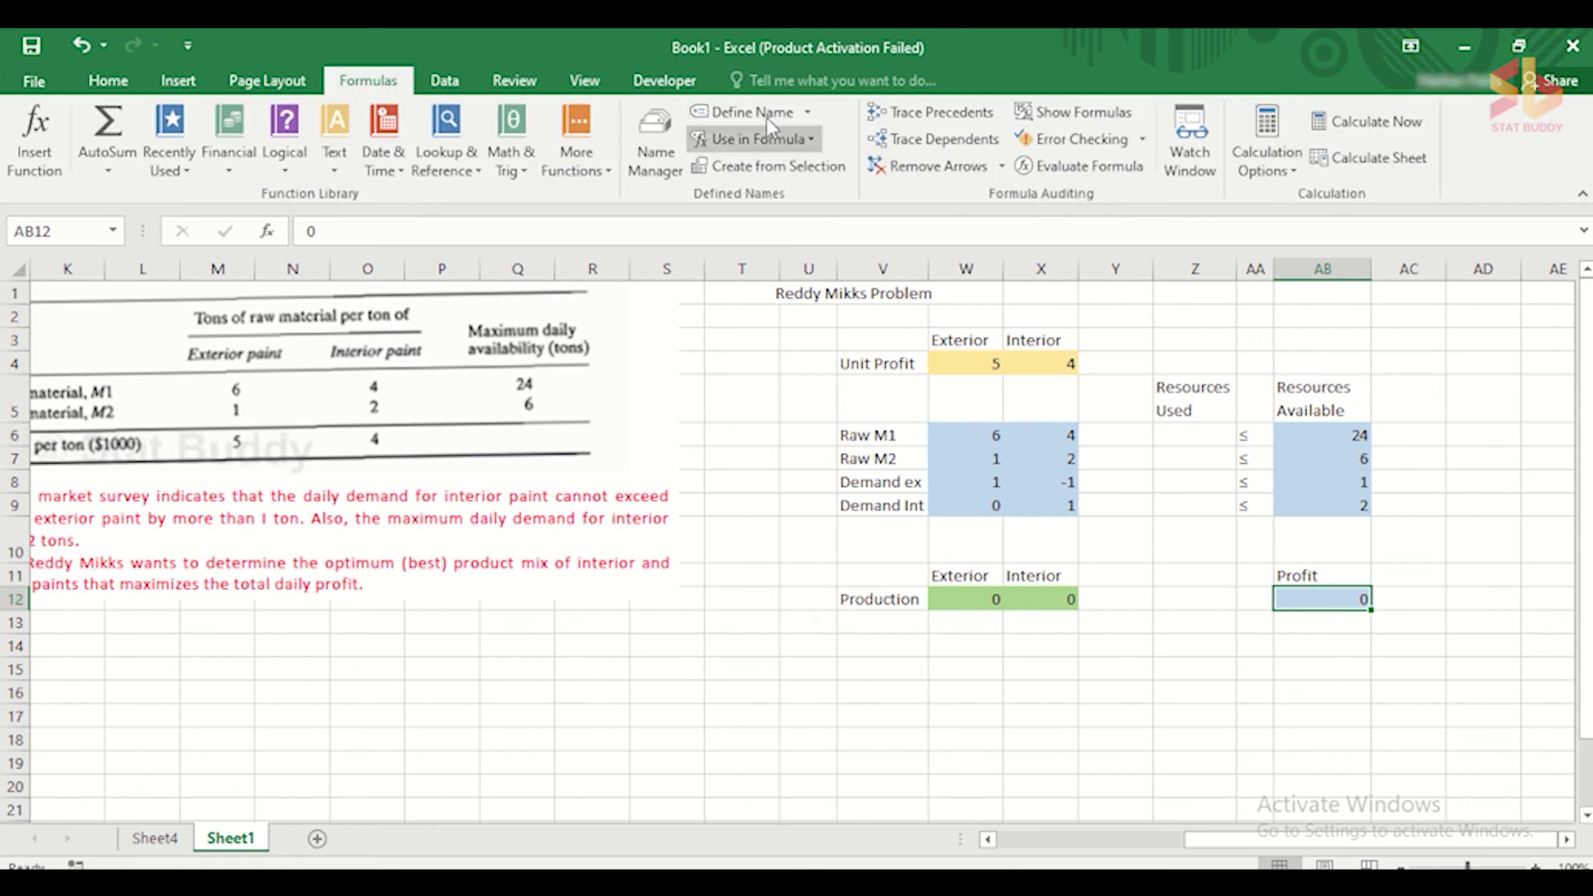
pyautogui.click(741, 112)
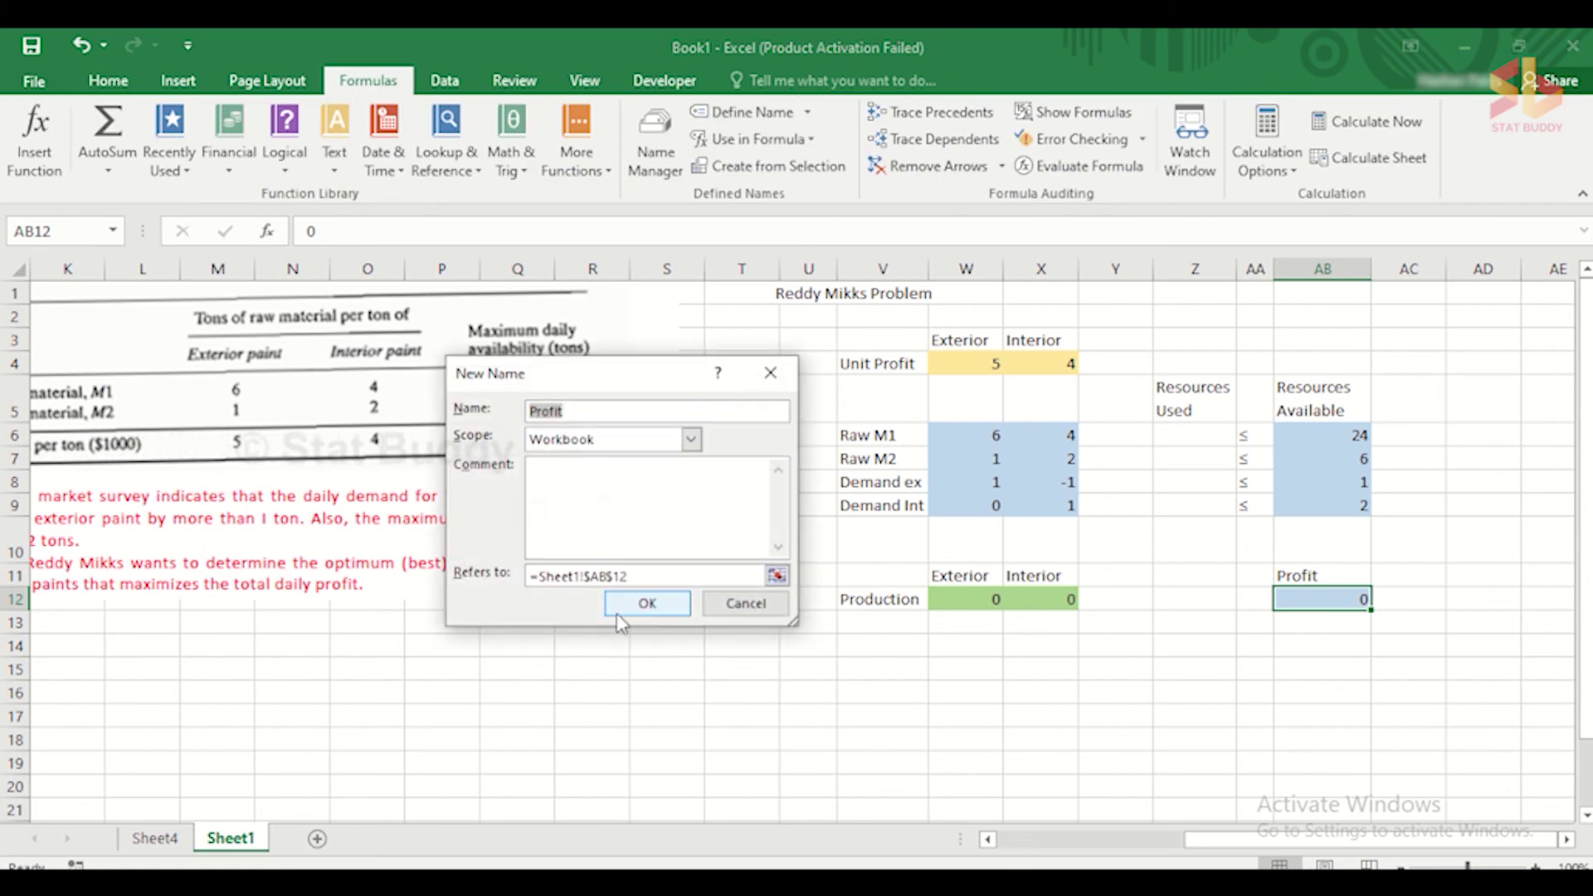
pyautogui.click(647, 604)
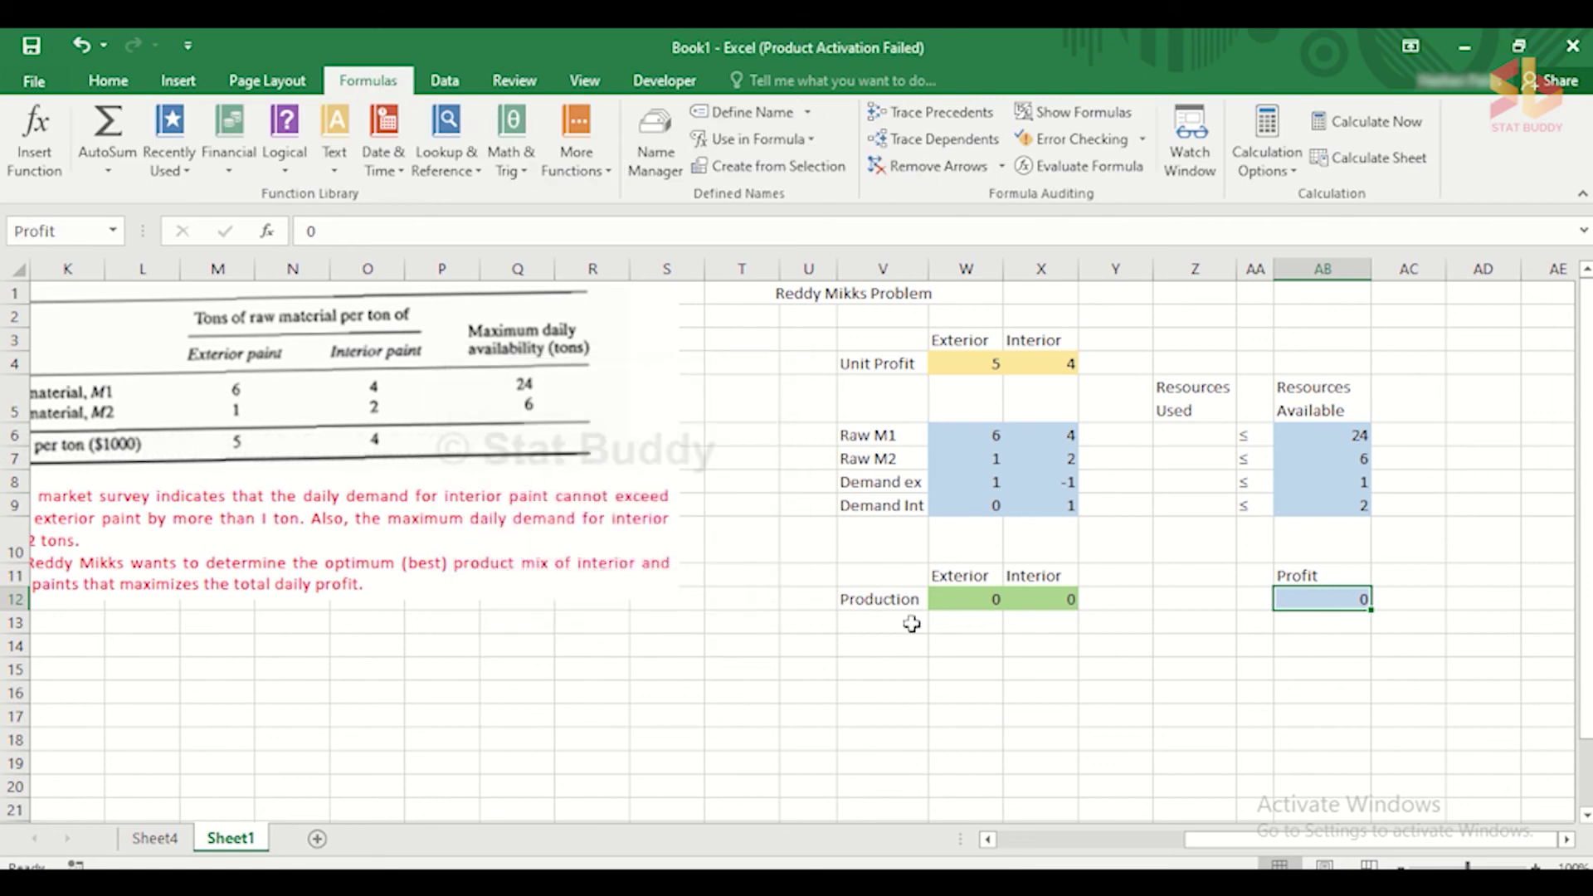
# Define the range name Production for the green production cells W12:X12.
pyautogui.click(953, 610)
pyautogui.moveTo(953, 609); pyautogui.dragTo(1037, 599)
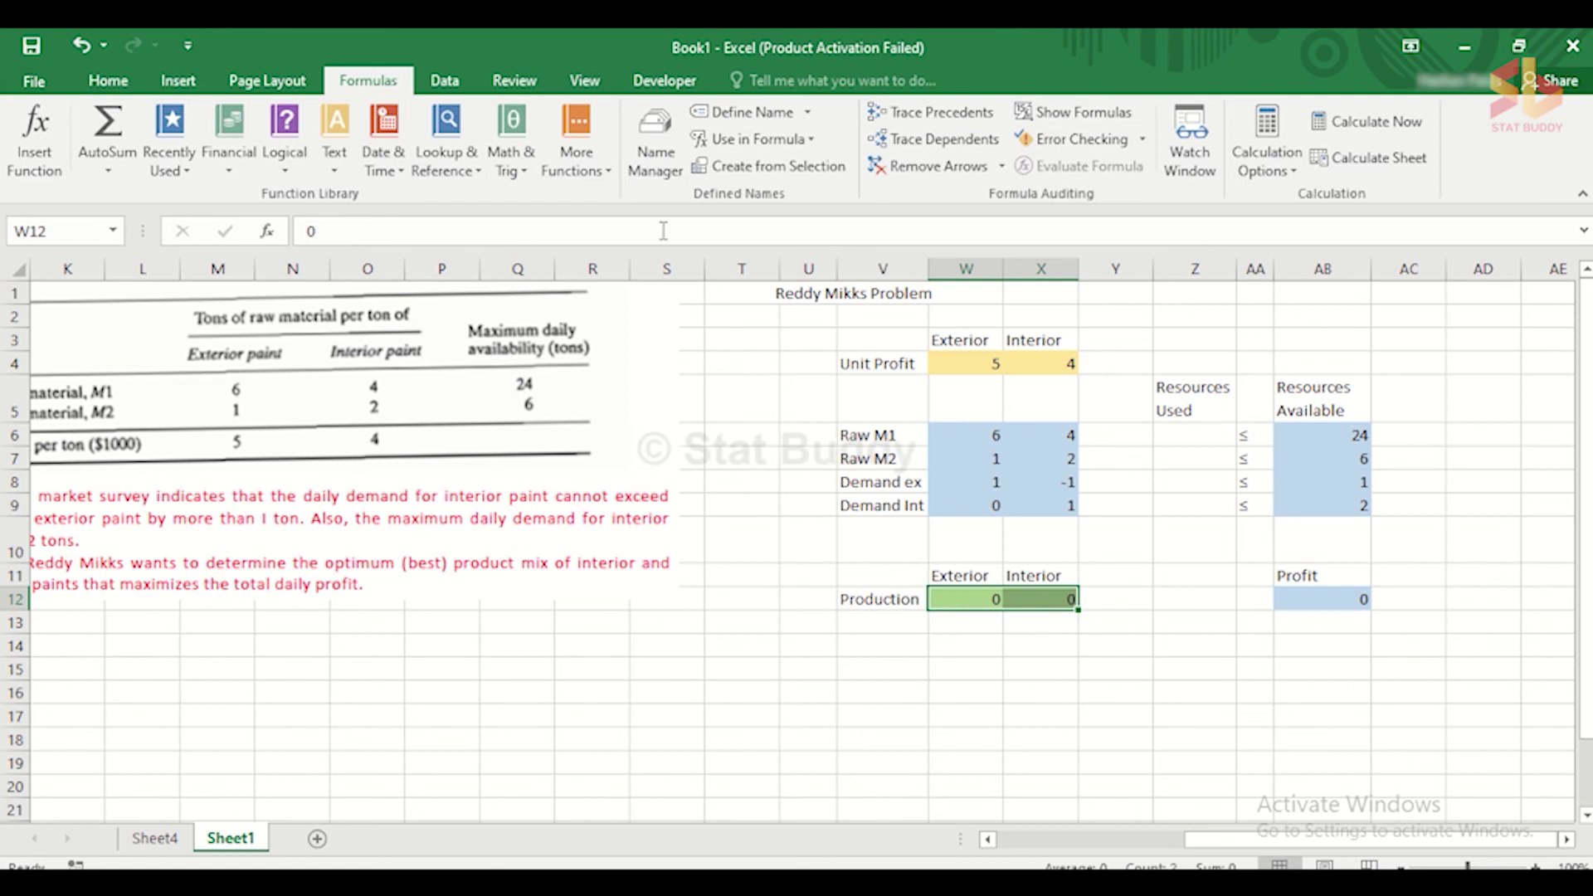
pyautogui.click(729, 116)
pyautogui.click(647, 603)
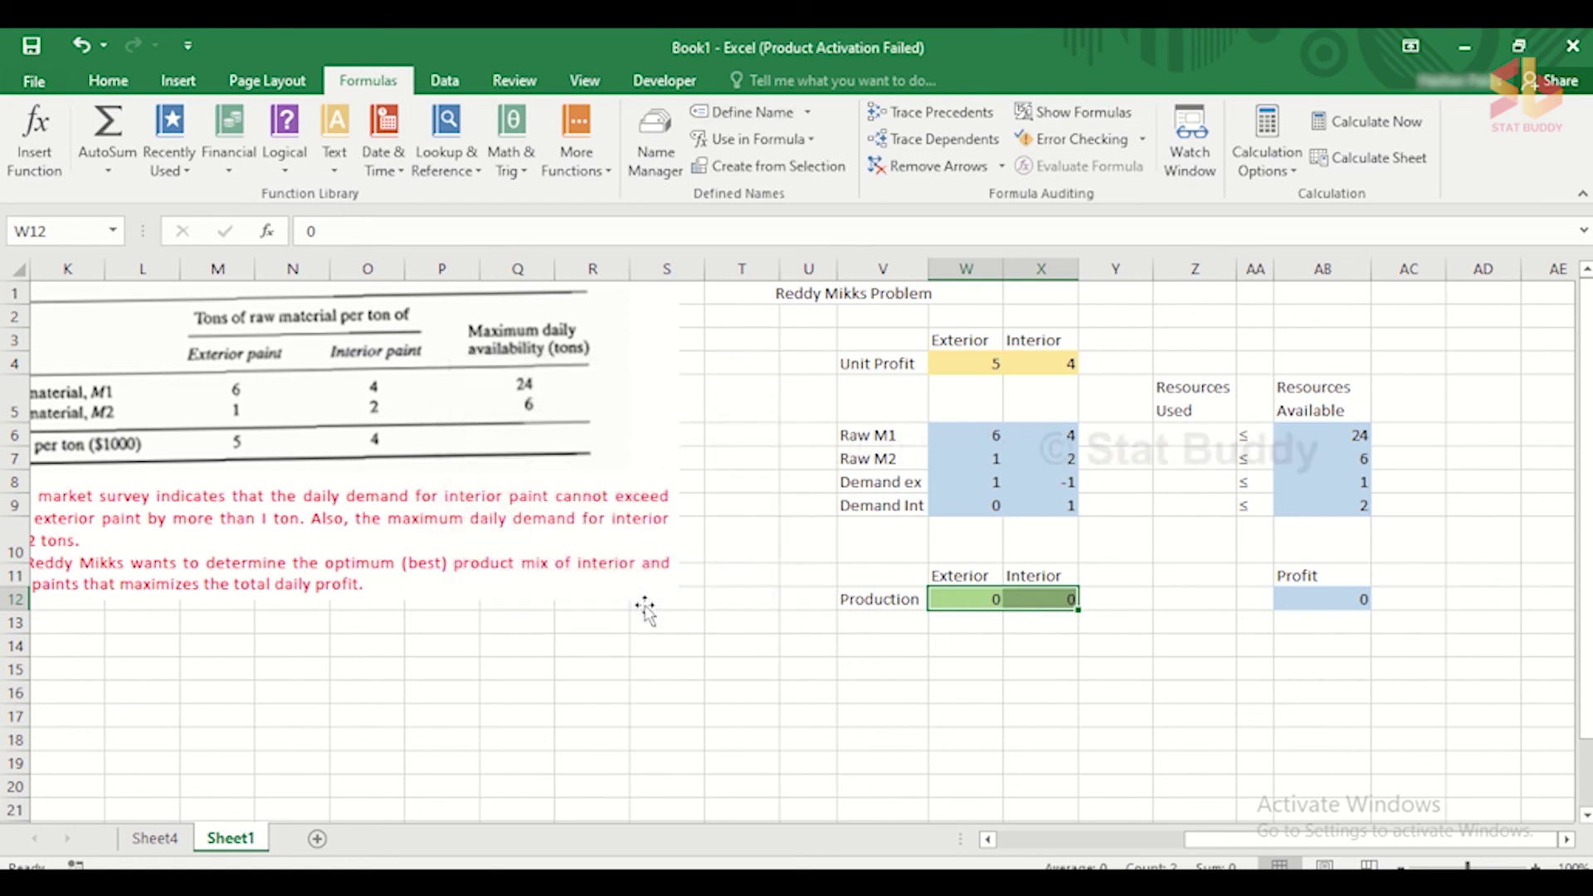
pyautogui.click(1064, 714)
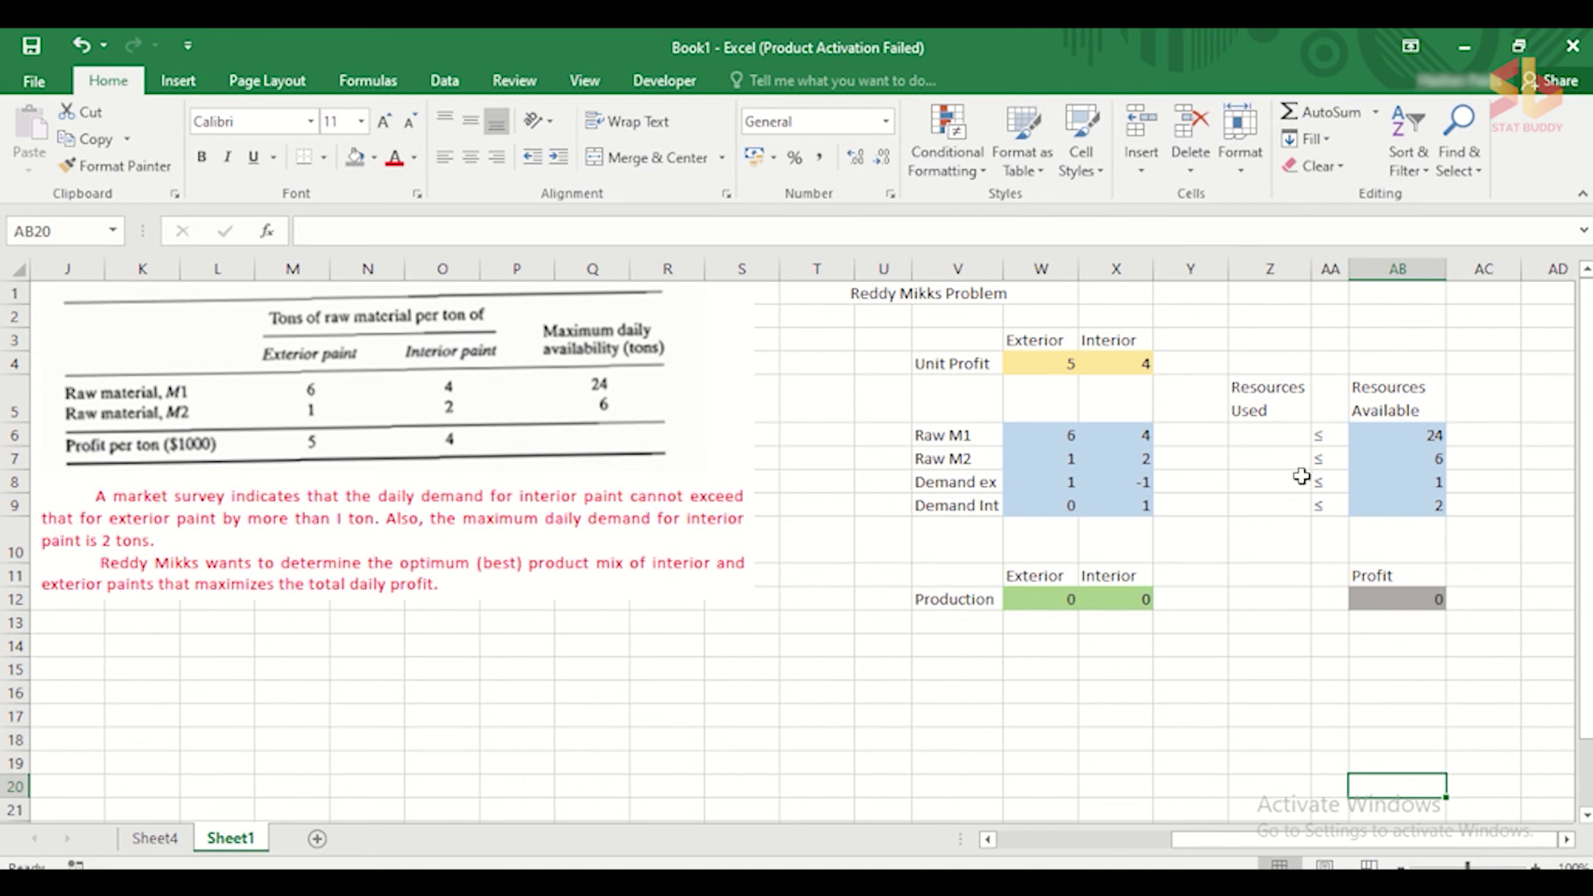
# Fill Resources Used Z6:Z9 with formulas multiplying each row's coefficients by production, using =SUMPRODUCT(W6:X6;Production) in Z6.
pyautogui.click(1288, 434)
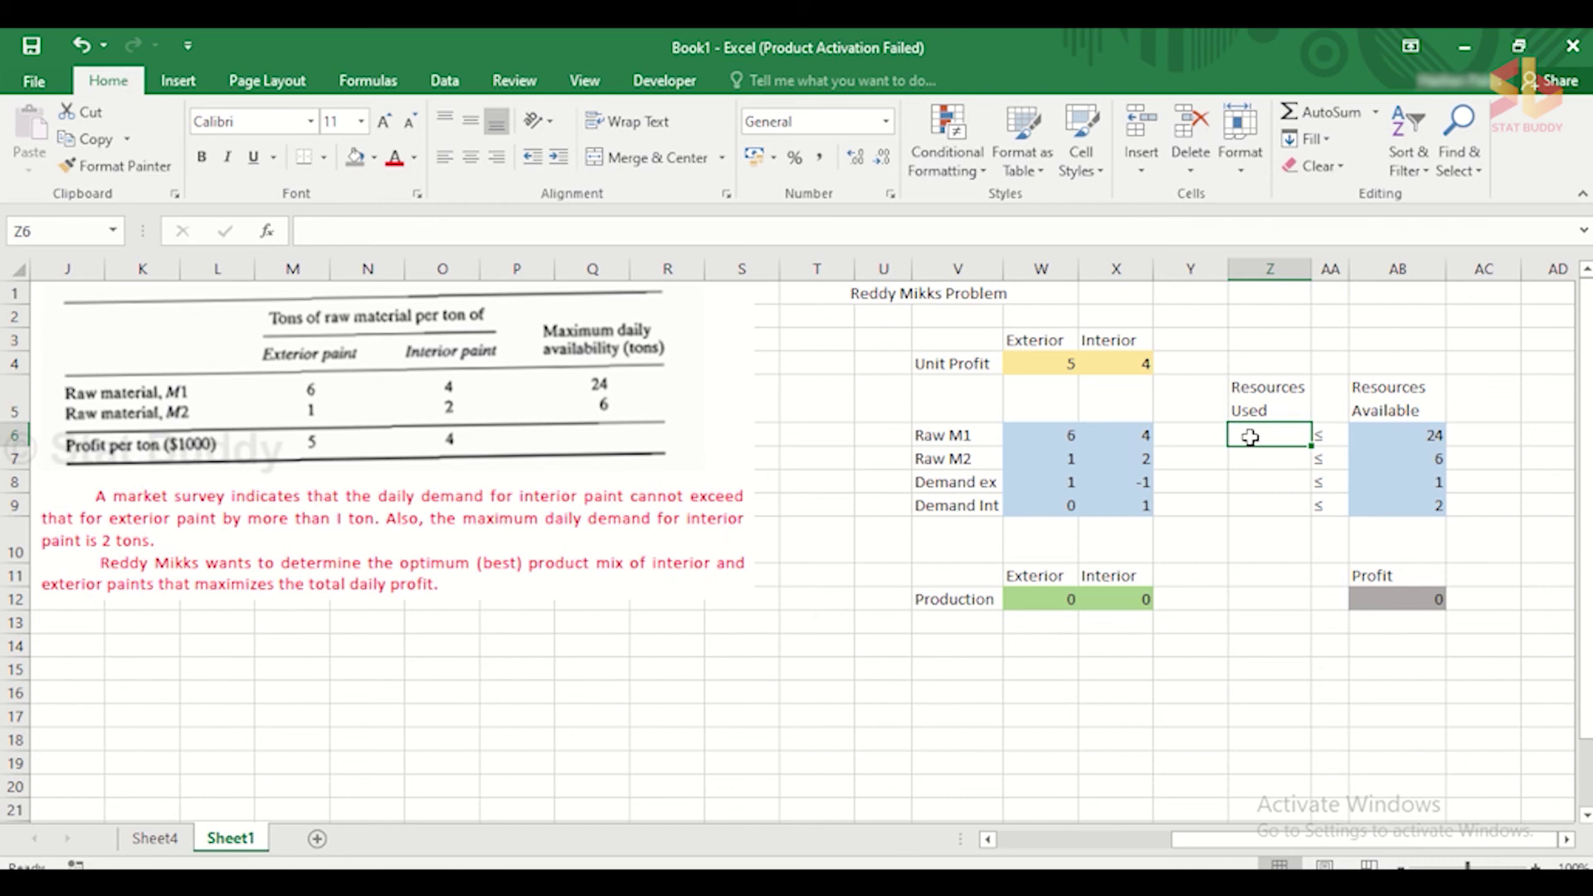
pyautogui.write('+SUM')
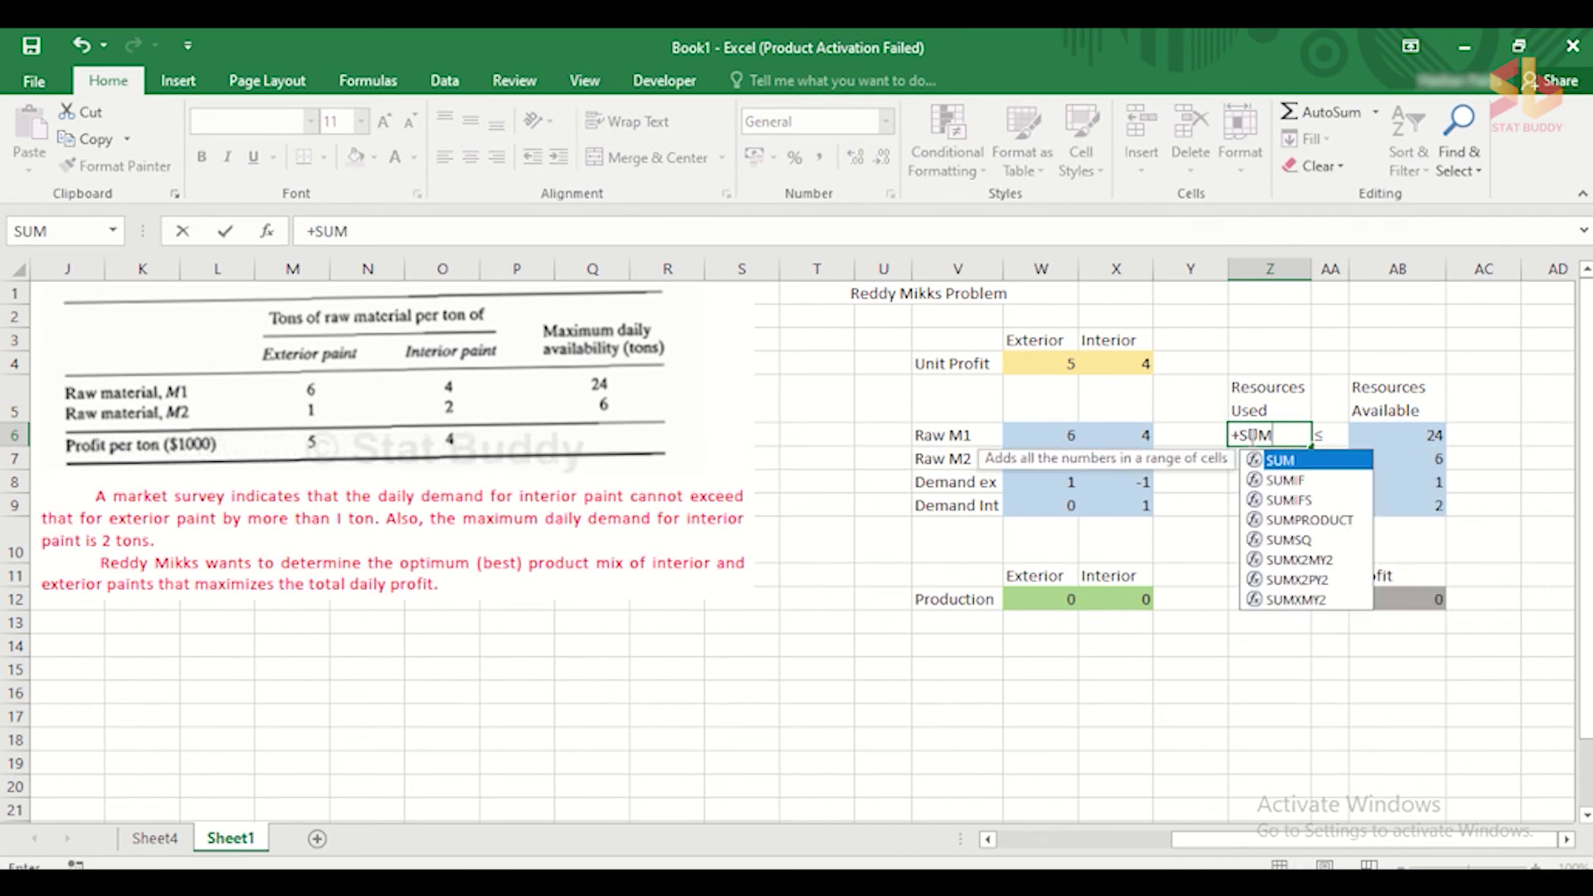
pyautogui.doubleClick(1314, 521)
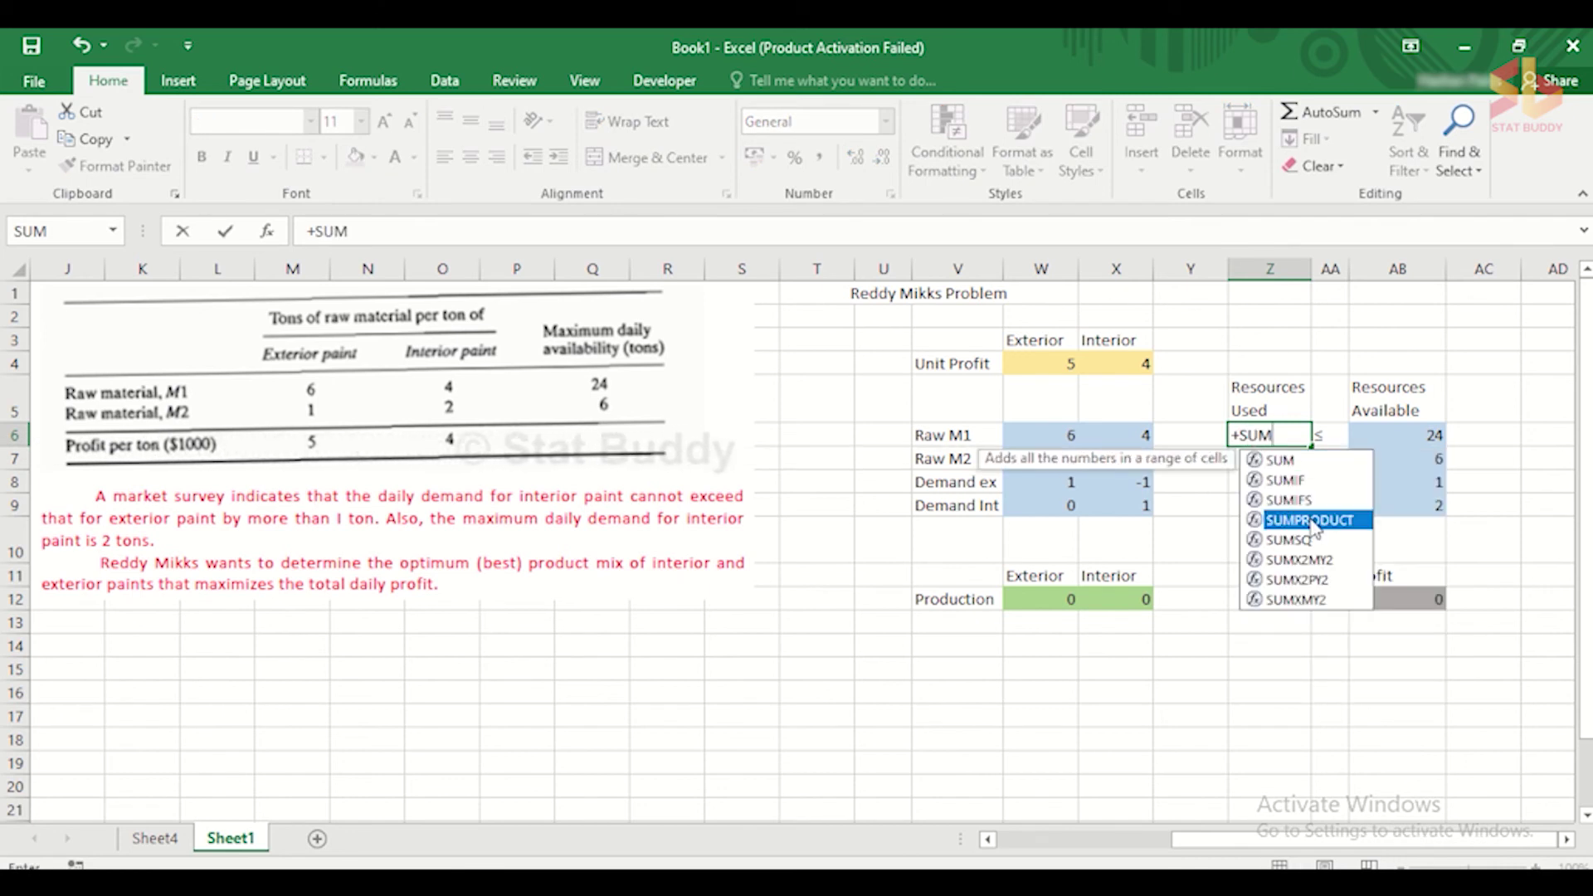
pyautogui.click(1236, 434)
pyautogui.press('Delete')
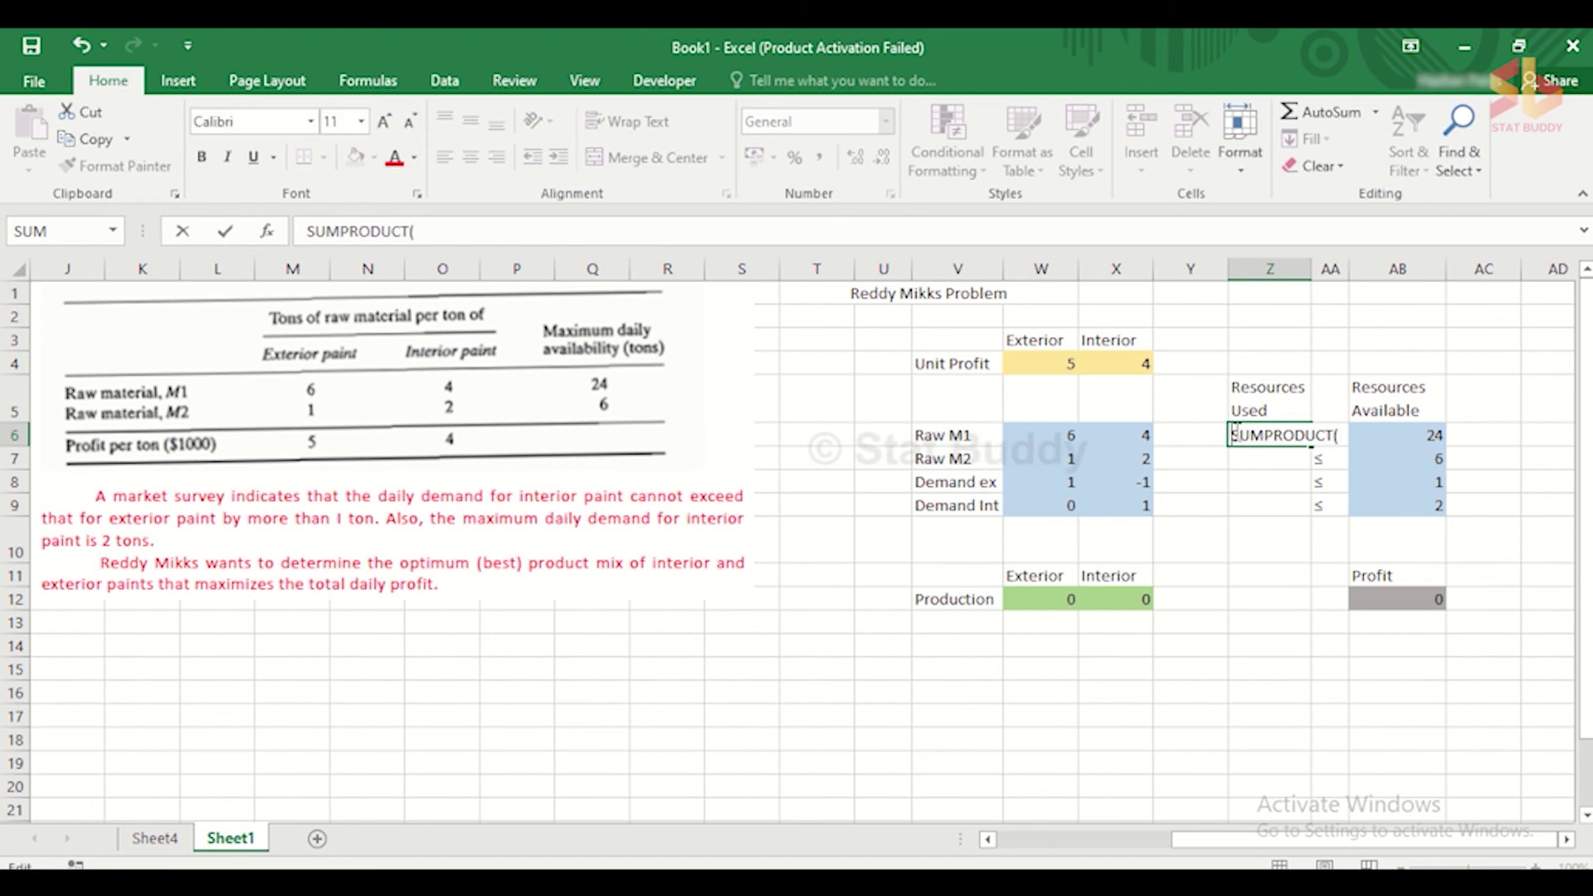
pyautogui.write('=')
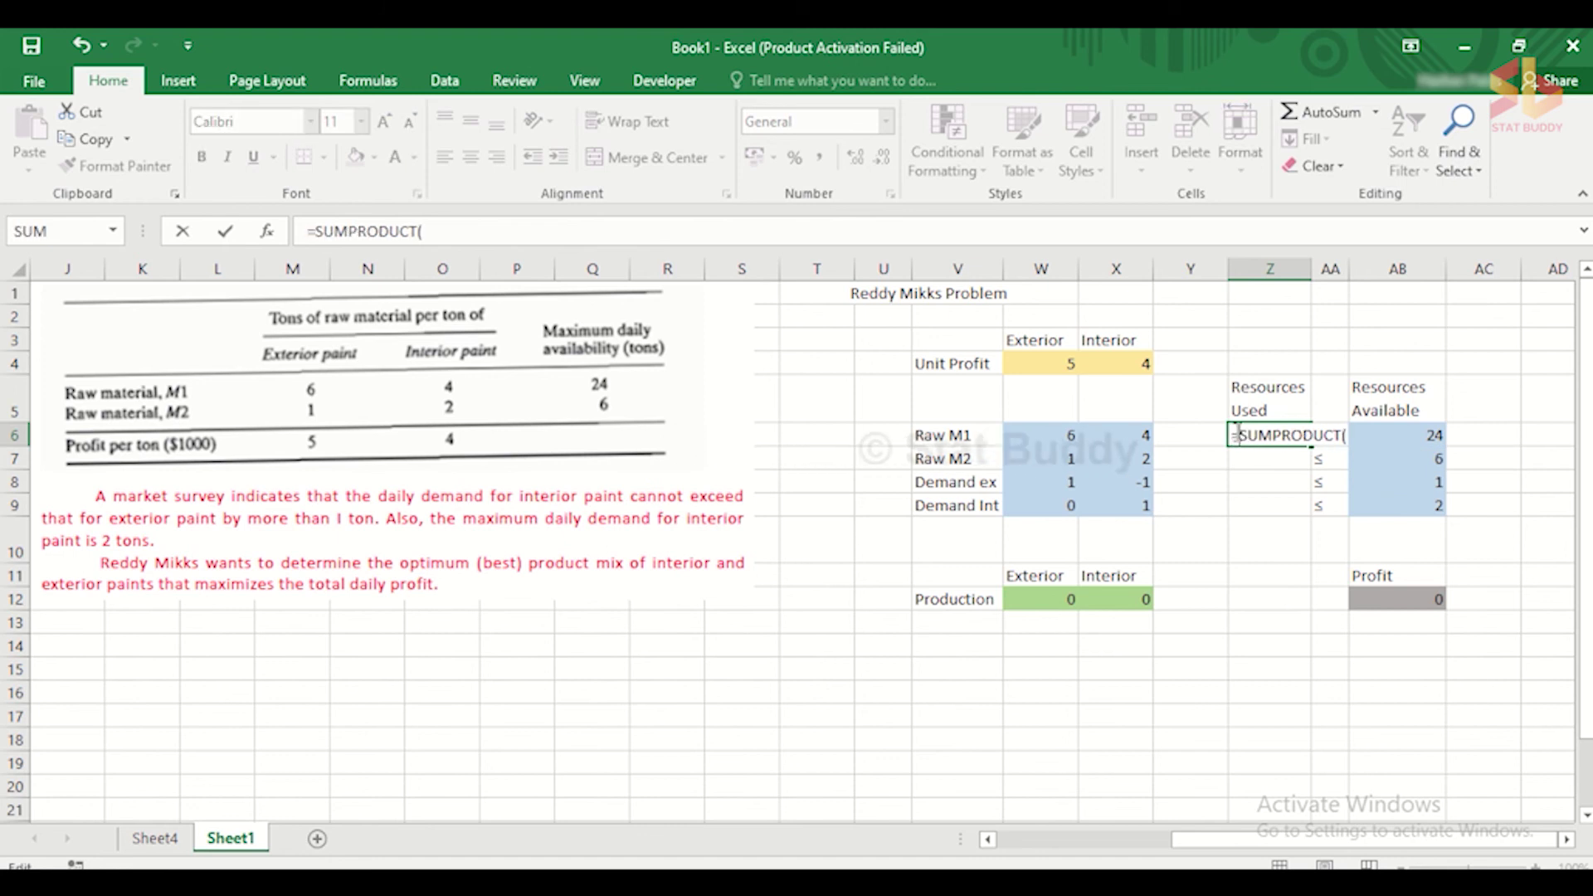
pyautogui.click(1347, 435)
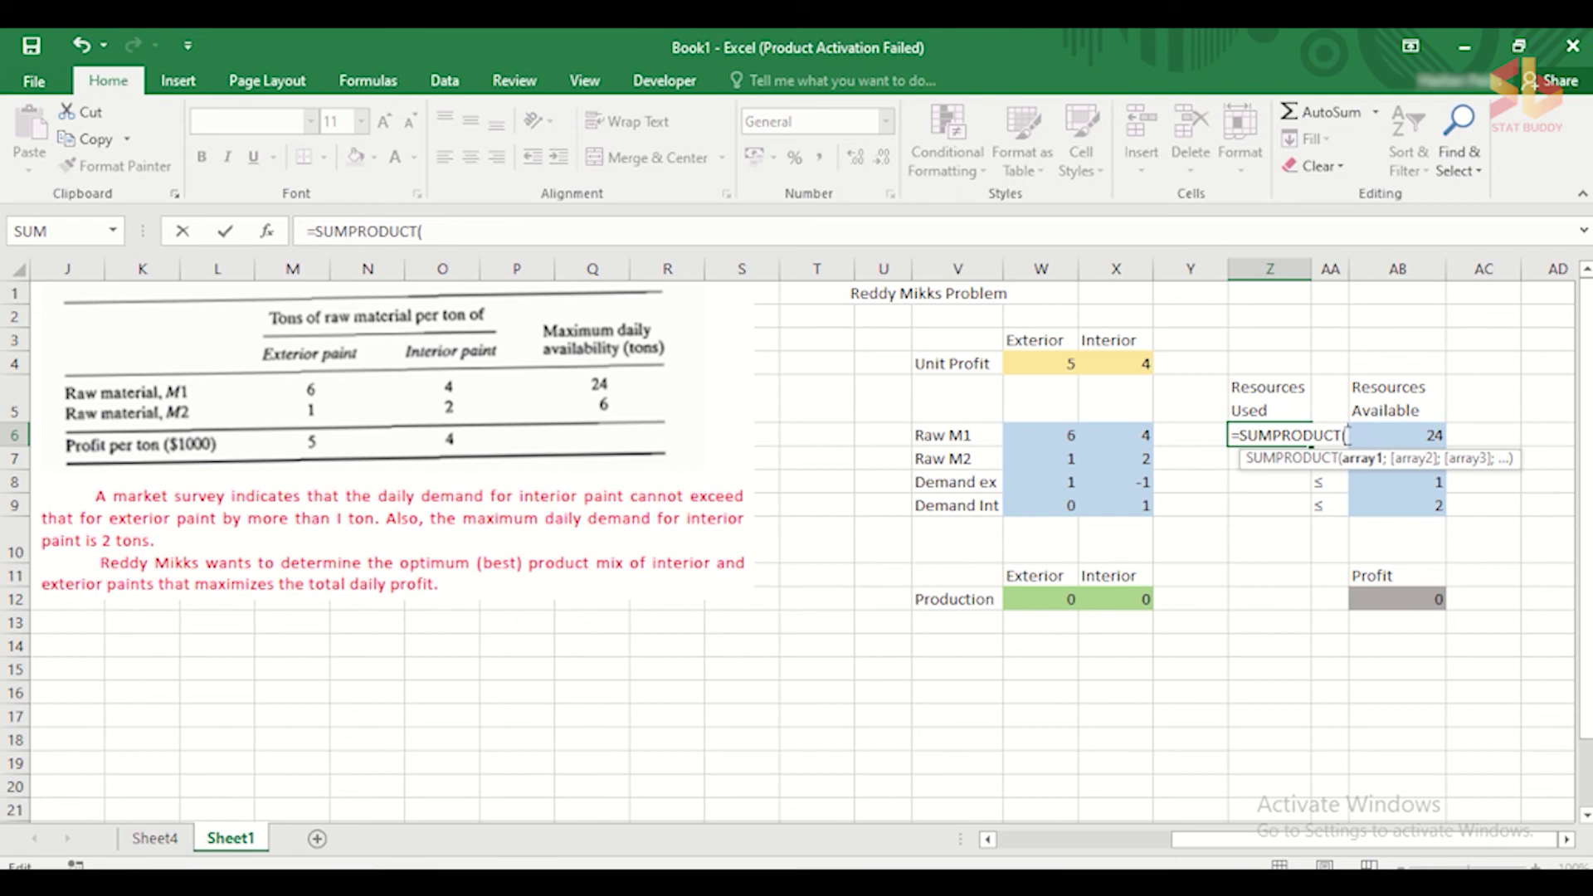
pyautogui.moveTo(1058, 438); pyautogui.dragTo(1112, 437)
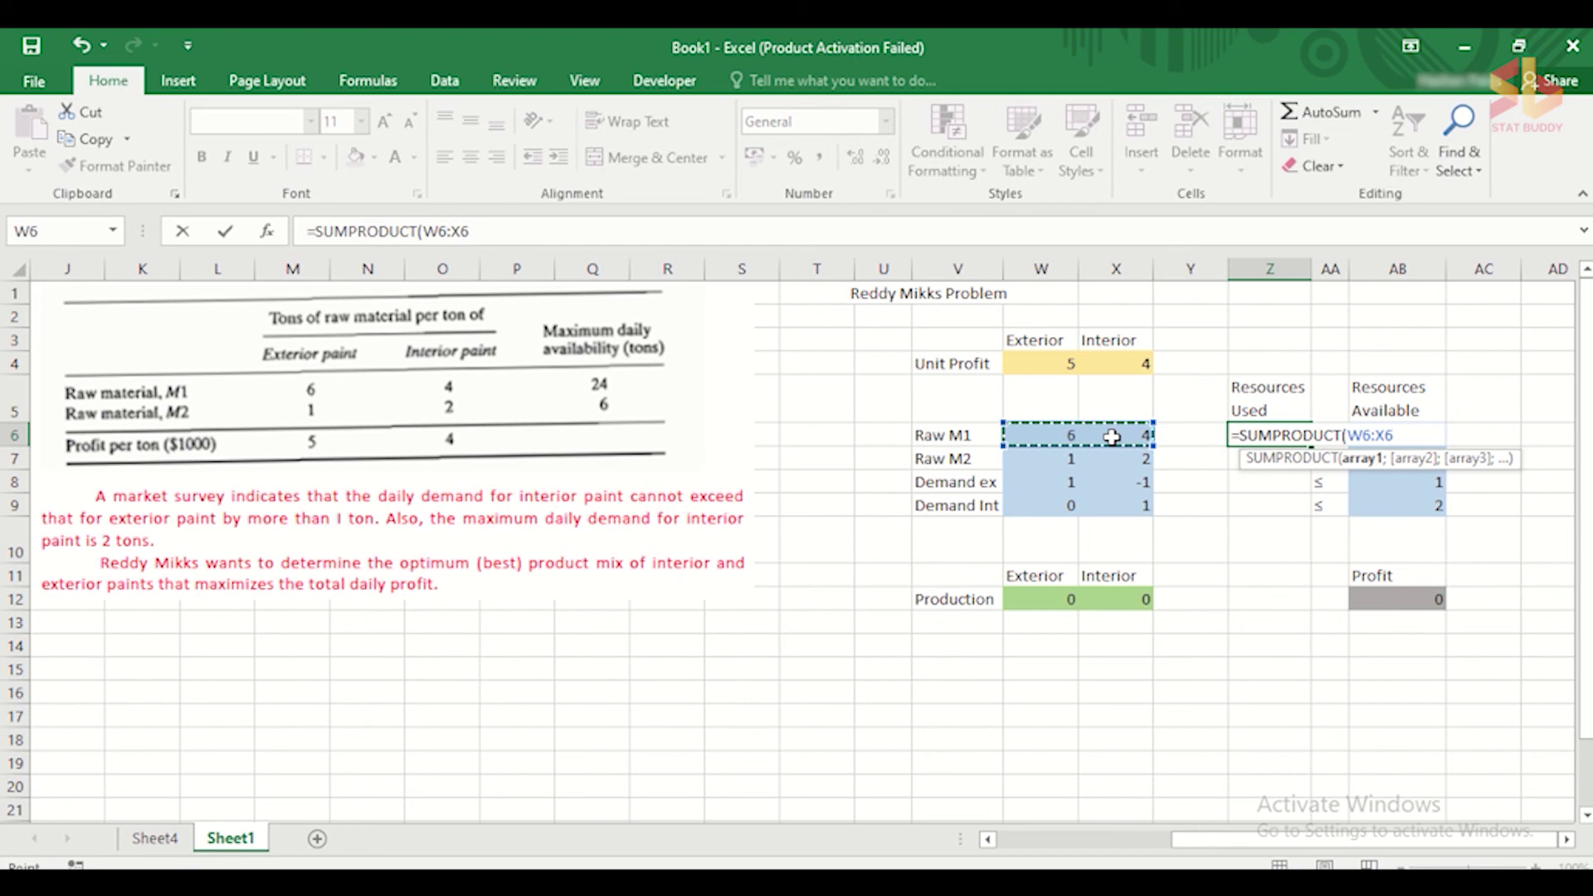
pyautogui.write(';')
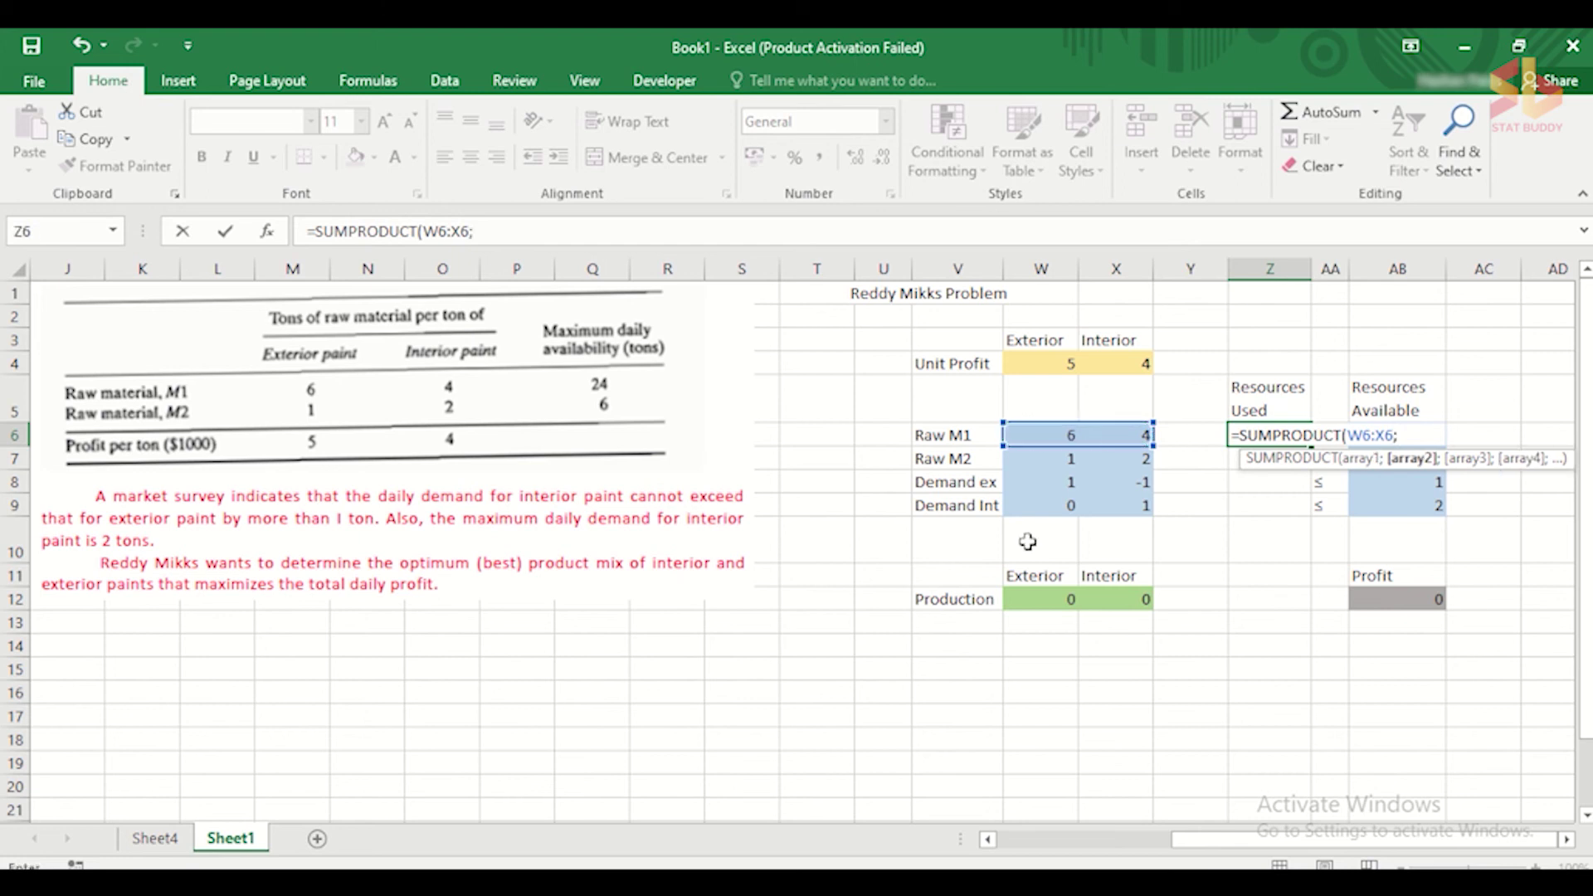
pyautogui.moveTo(1044, 593); pyautogui.dragTo(1123, 598)
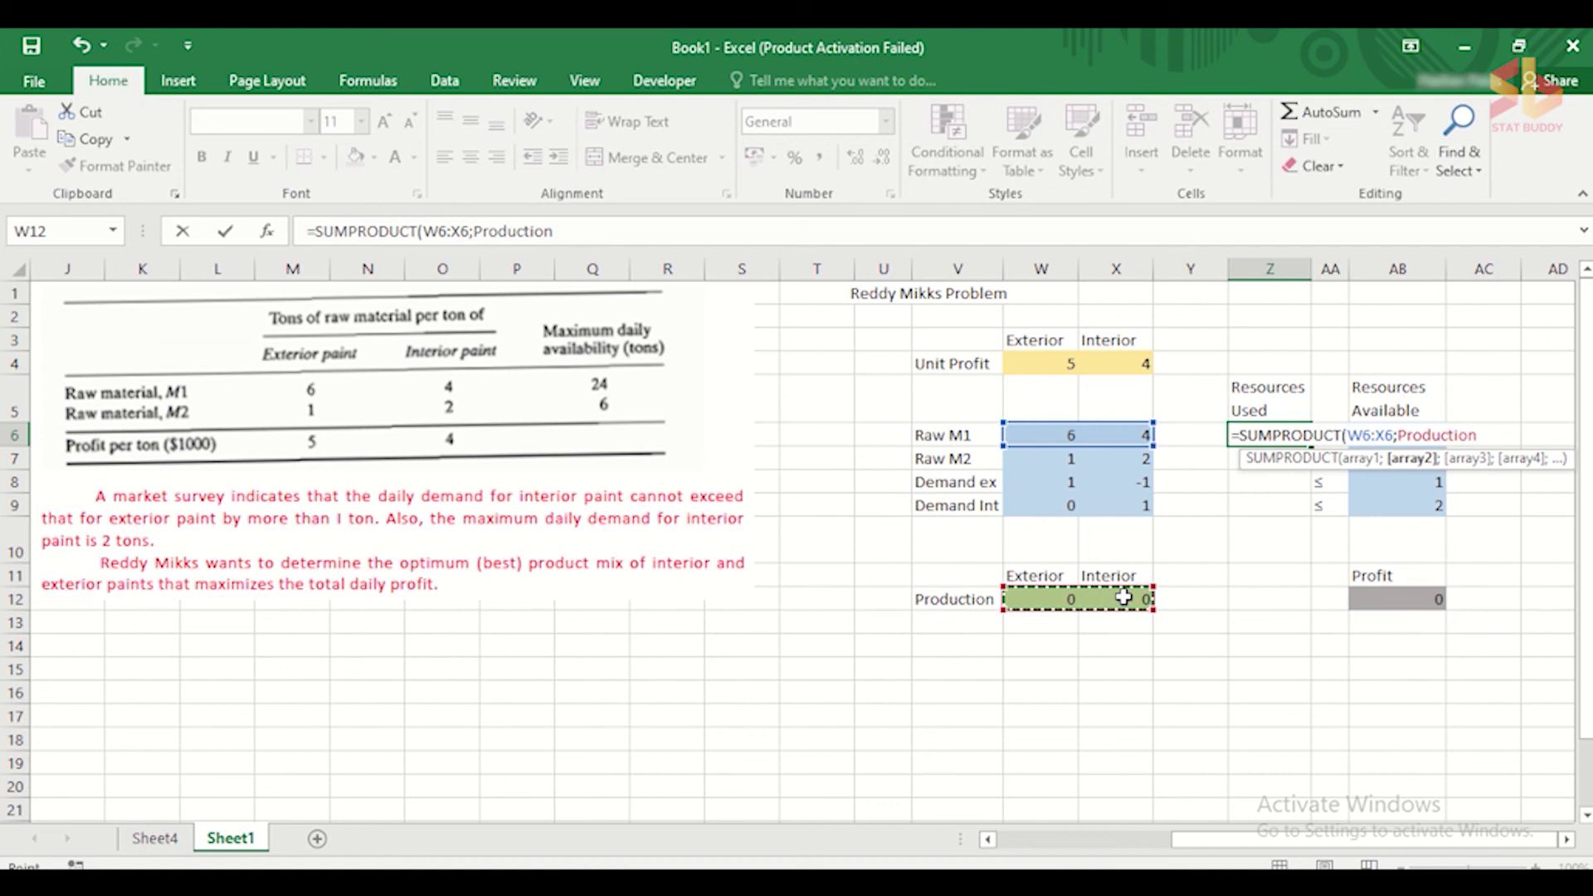
pyautogui.write(')')
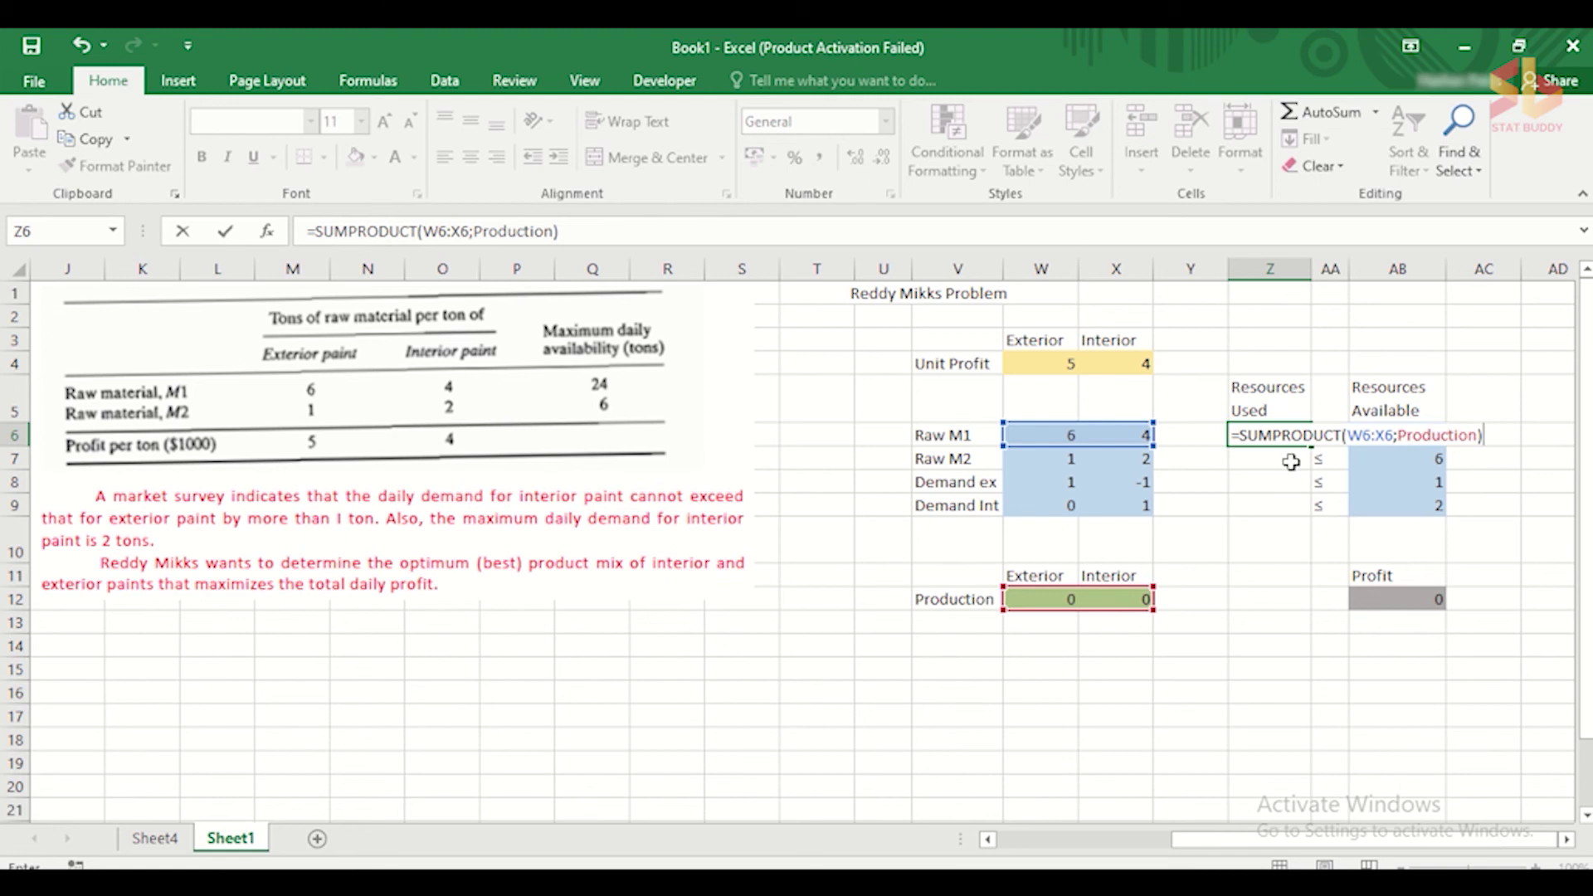
pyautogui.press('Return')
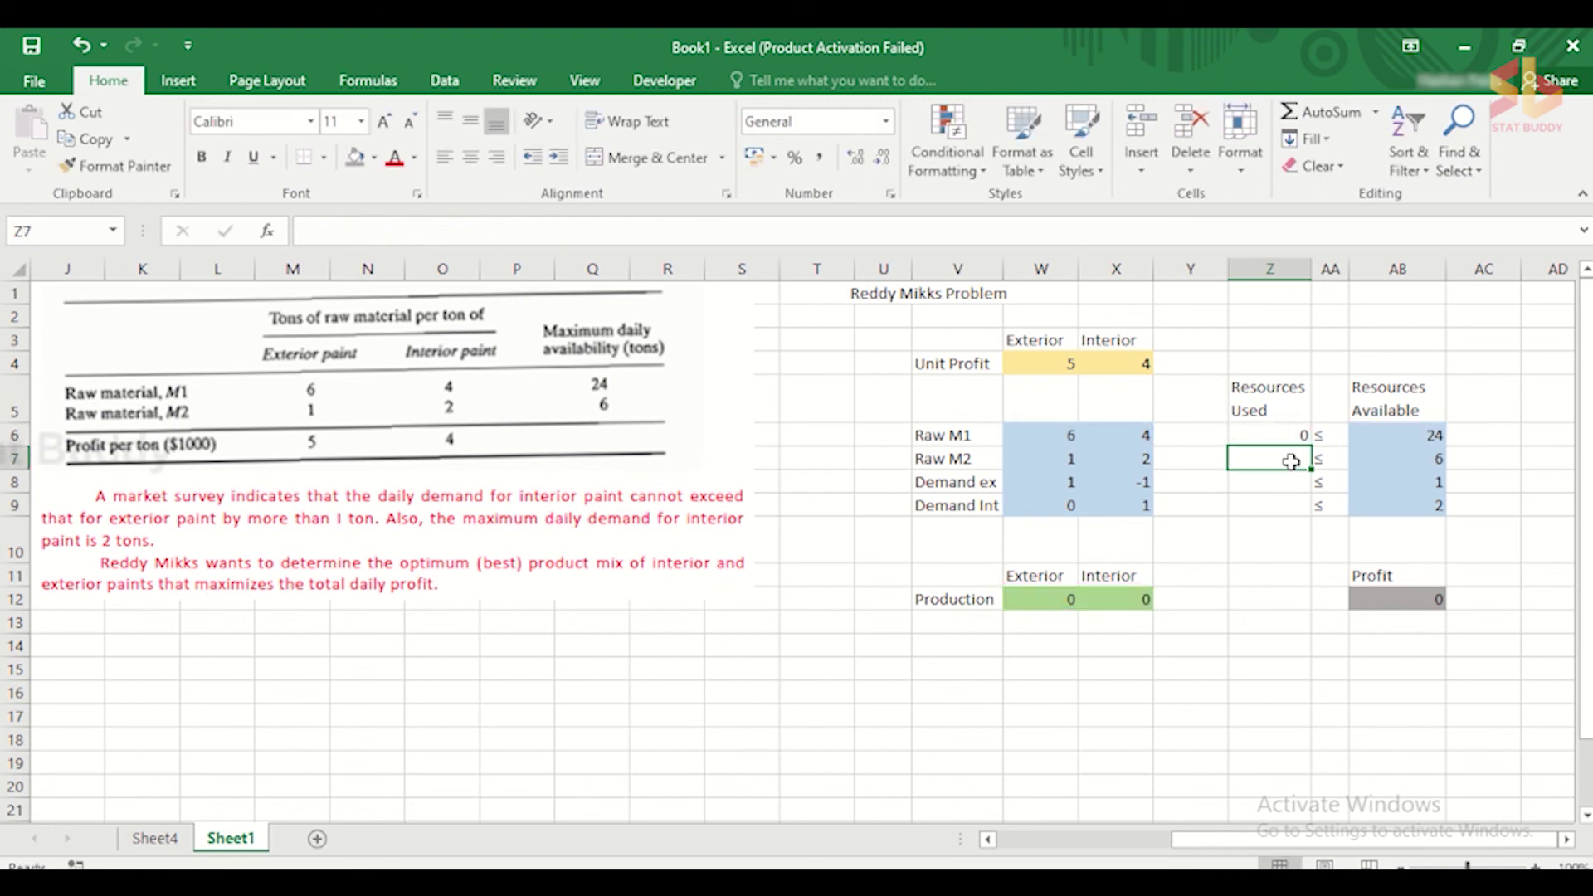
pyautogui.write('=')
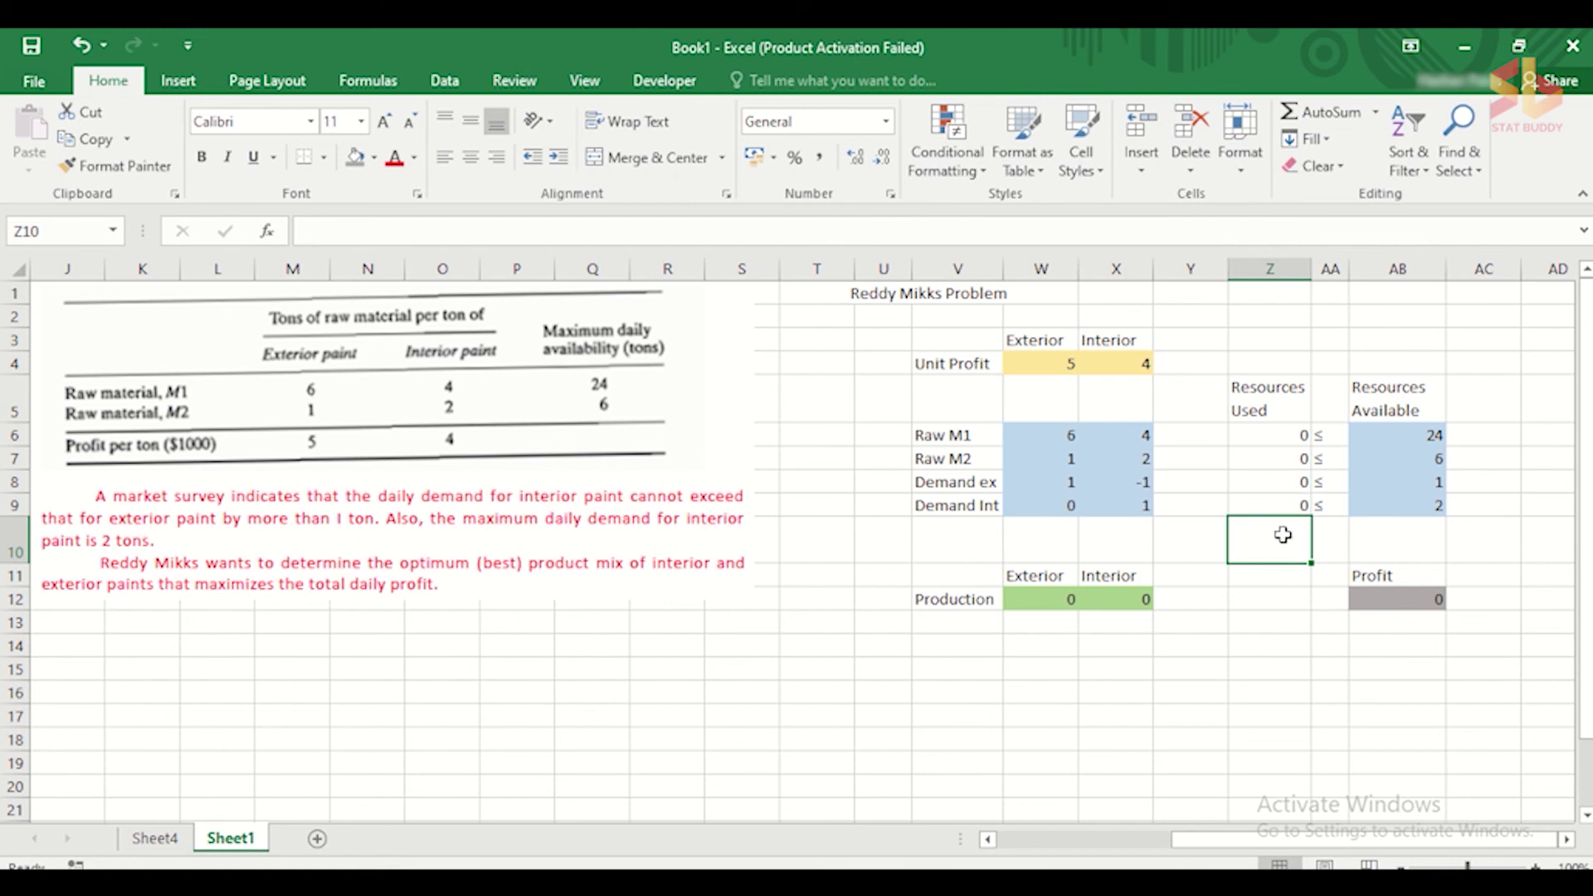
# Calculate the total profit in AB12 with the formula =SUMPRODUCT(Production;UnitProfit).
pyautogui.click(1396, 590)
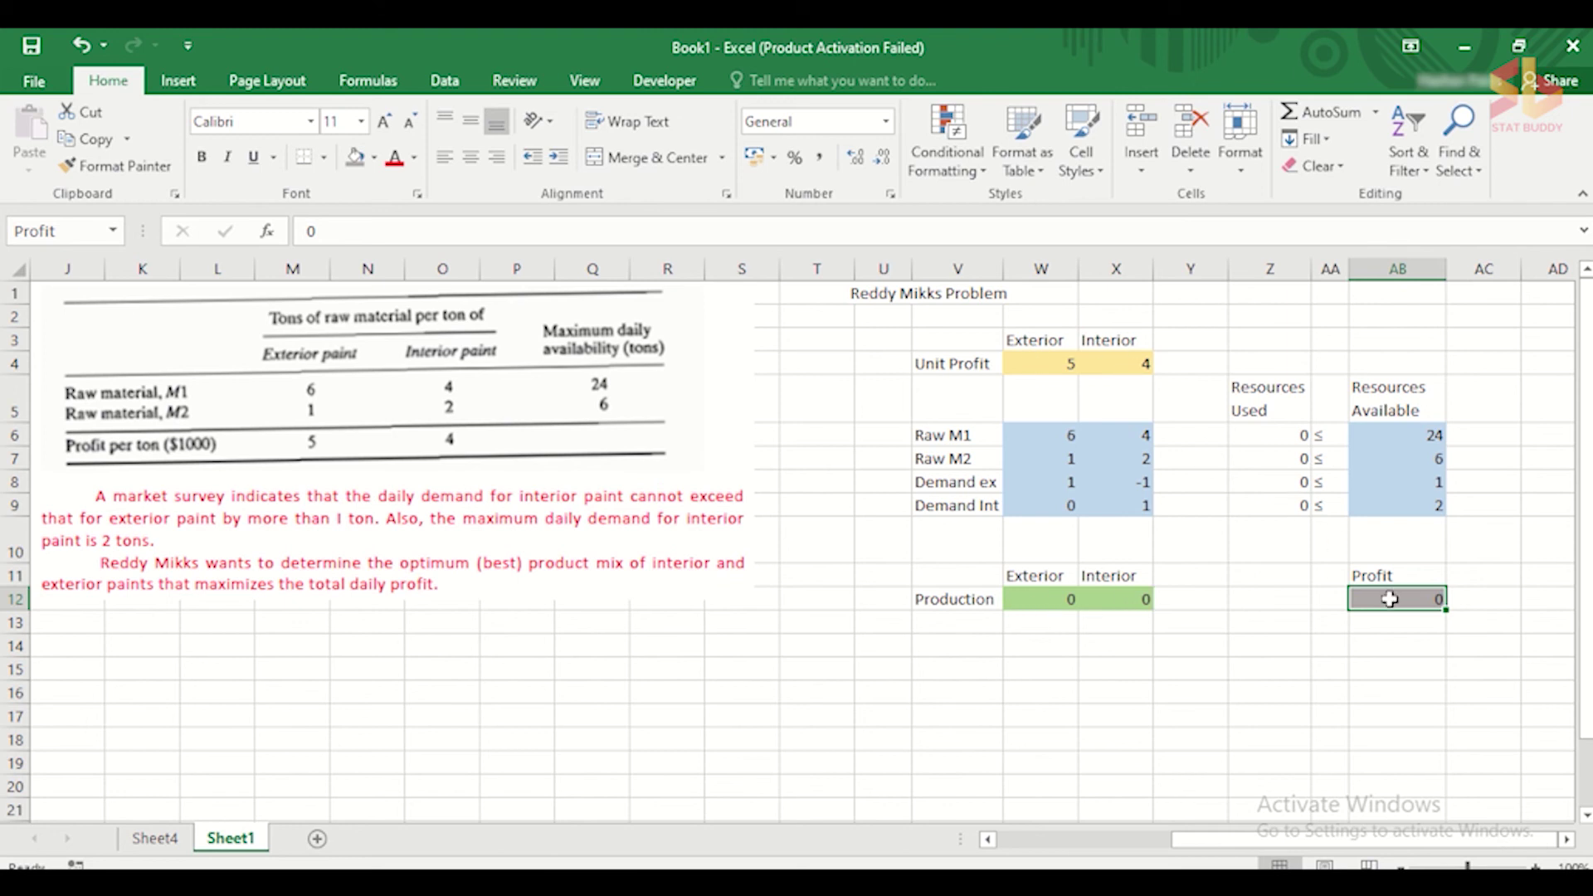
pyautogui.write('=')
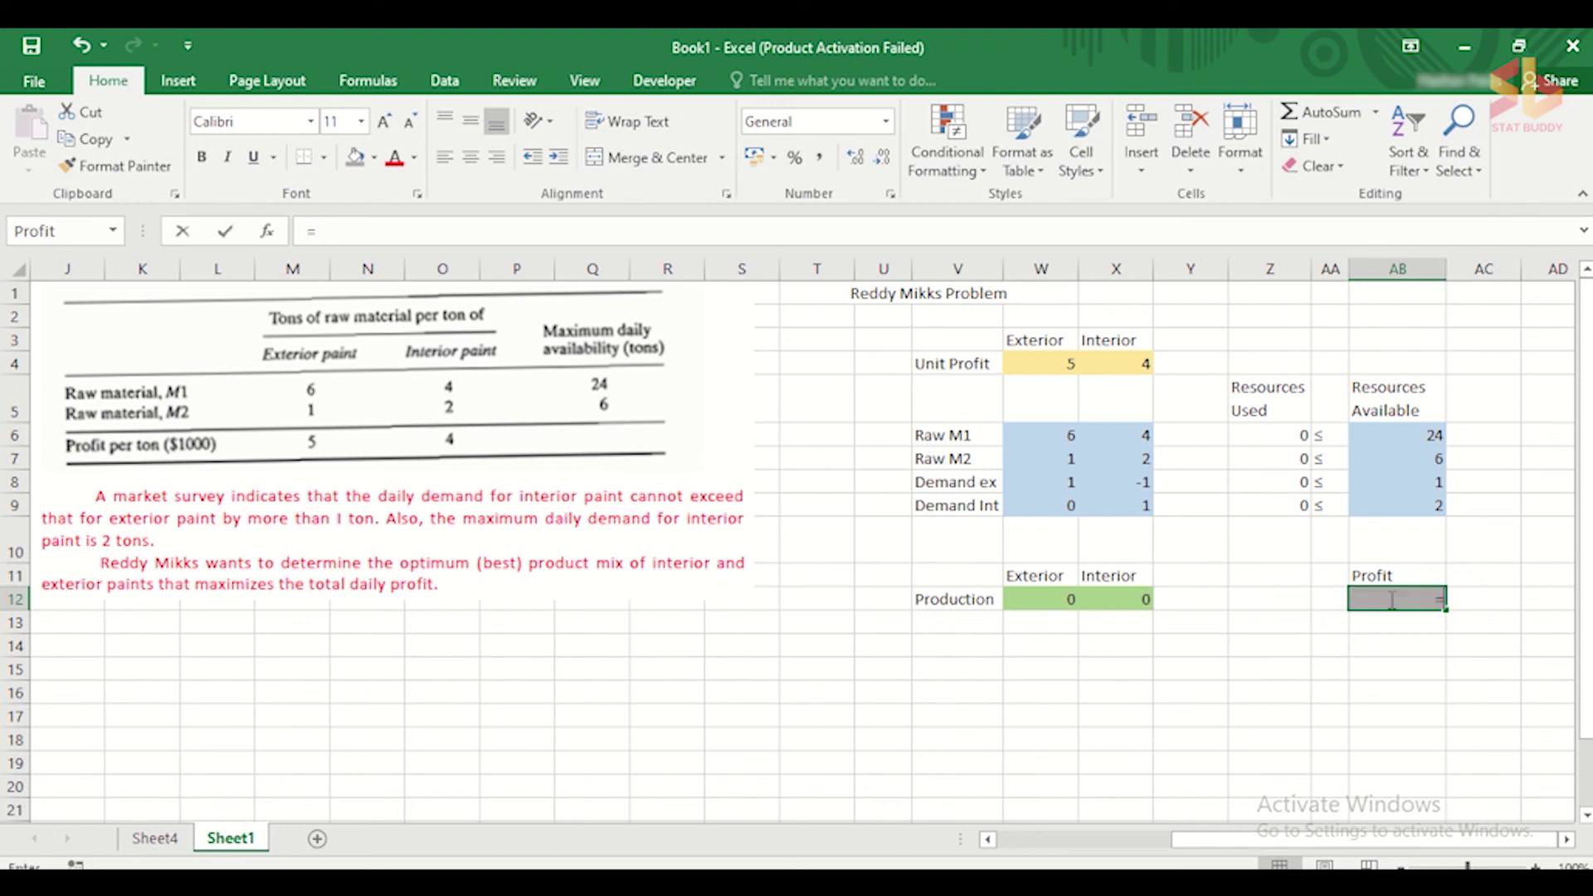
pyautogui.write('SUMPRODUCT(')
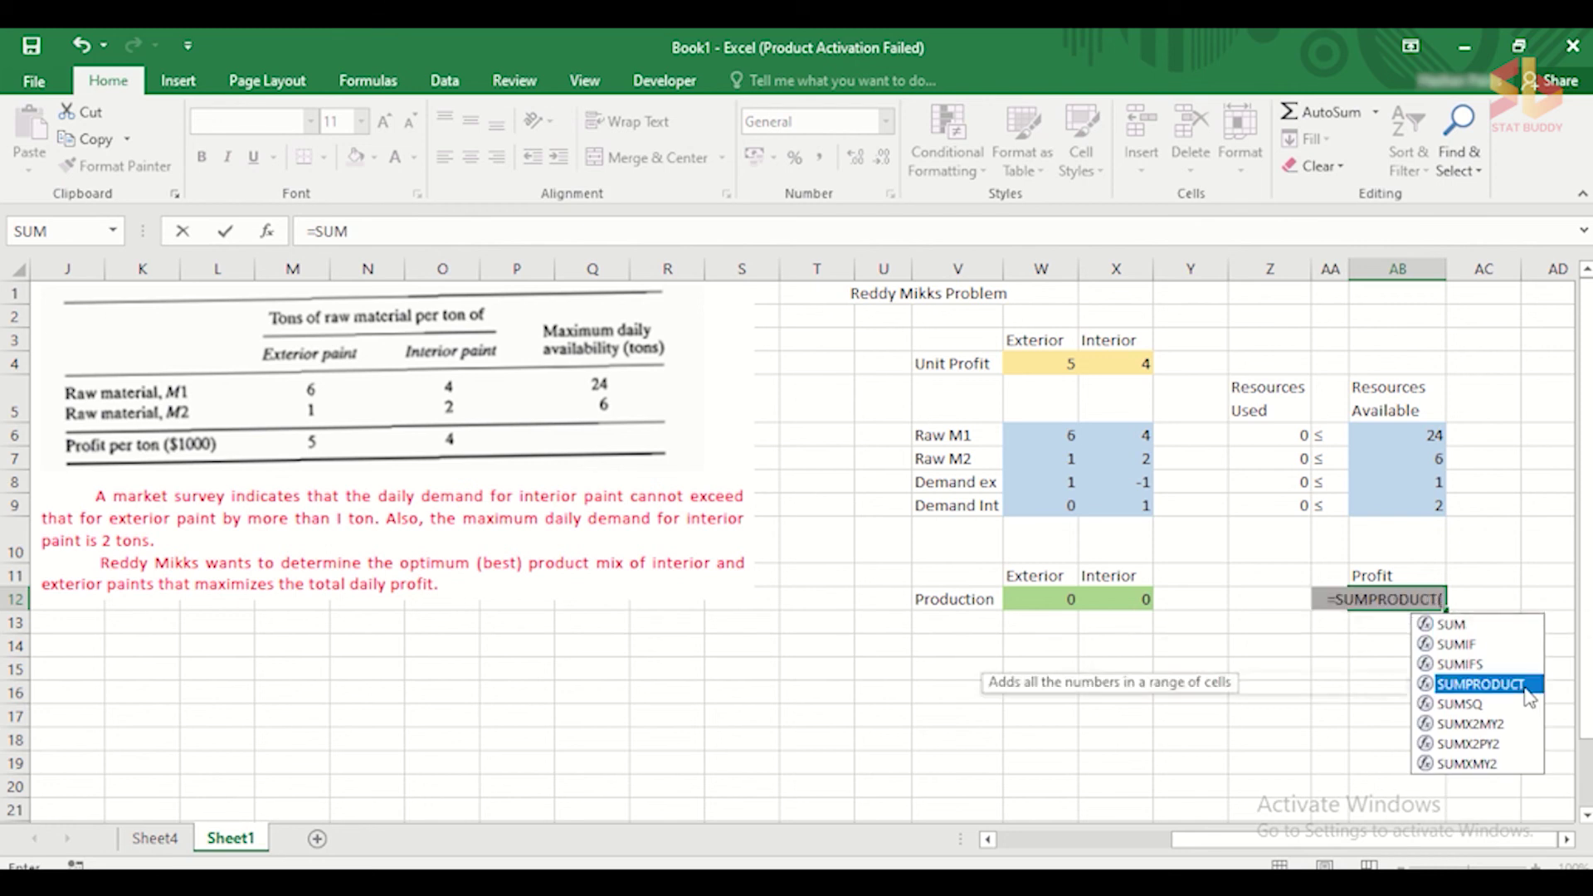
pyautogui.doubleClick(1525, 686)
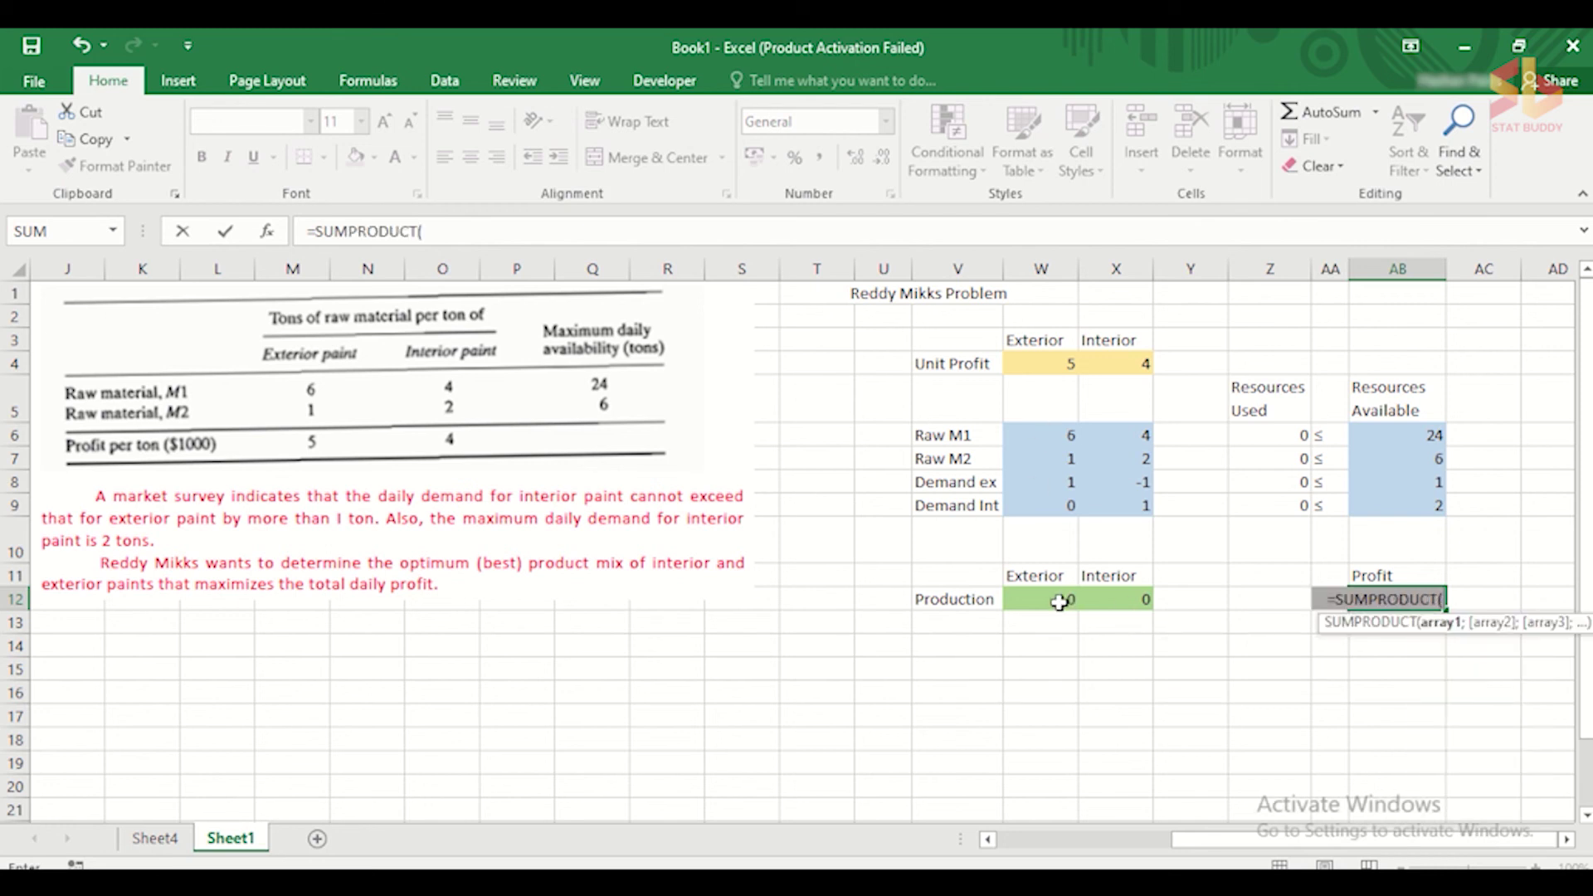
pyautogui.moveTo(1060, 602); pyautogui.dragTo(1102, 601)
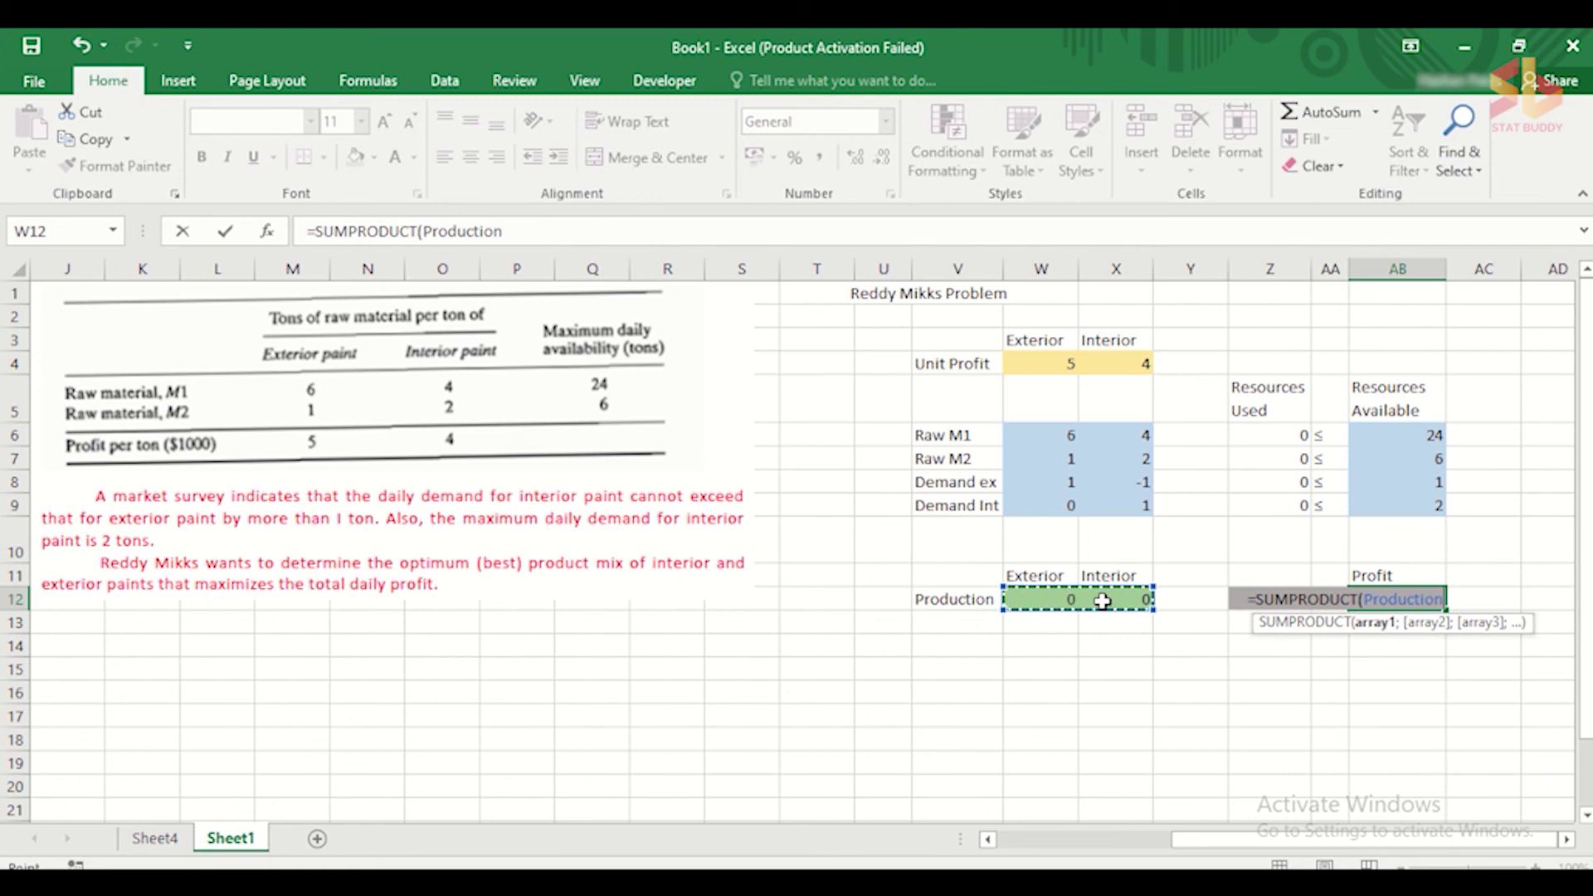
pyautogui.write(';')
pyautogui.moveTo(1049, 370); pyautogui.dragTo(1121, 373)
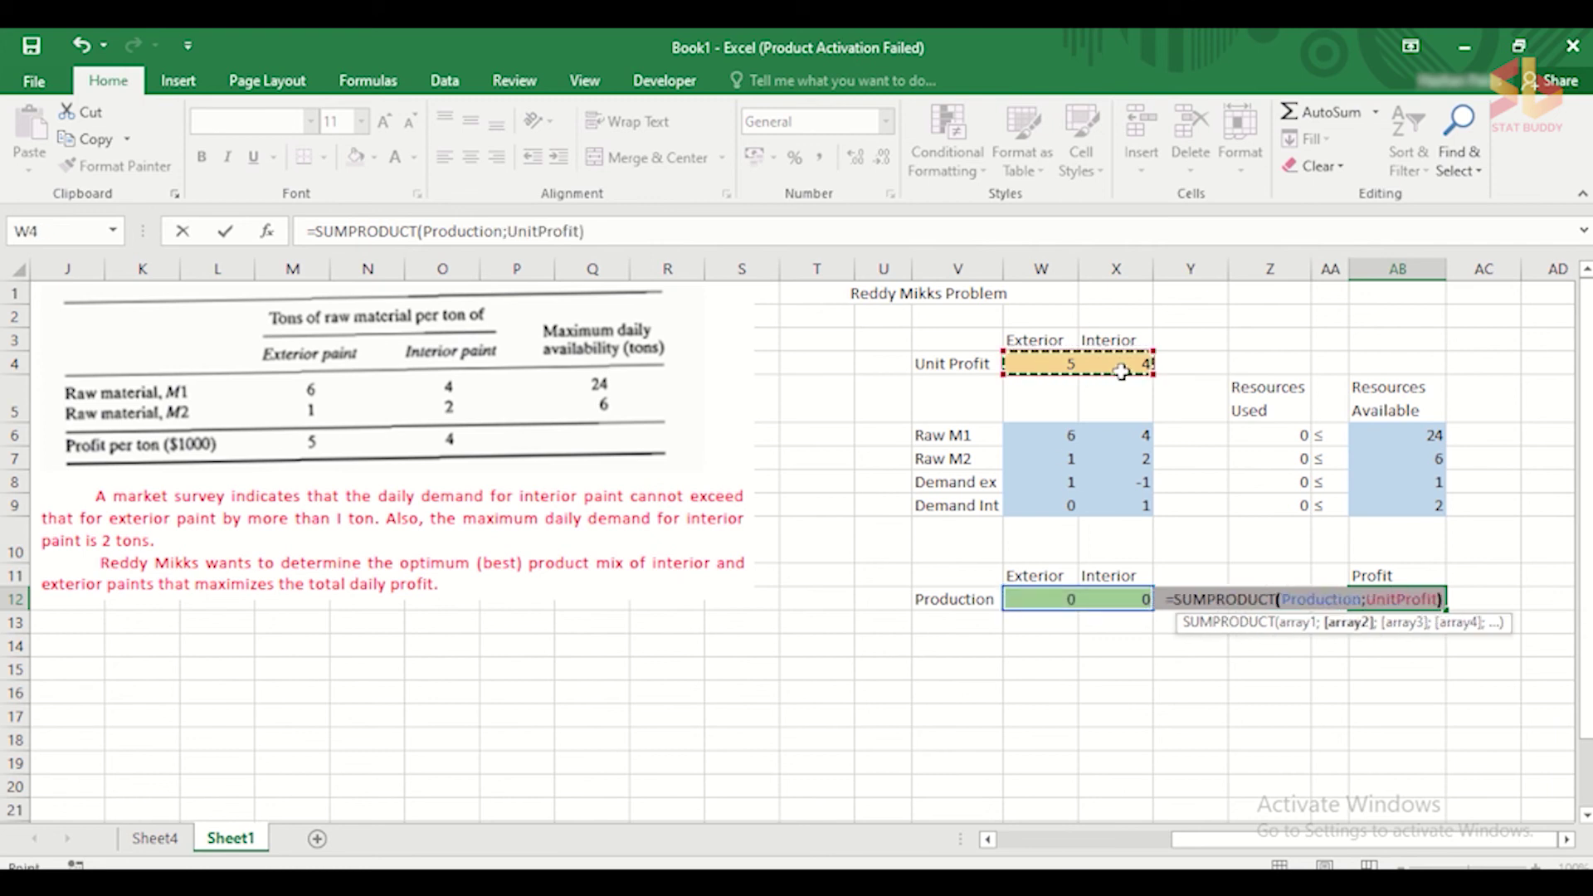
pyautogui.write(')')
pyautogui.press('Return')
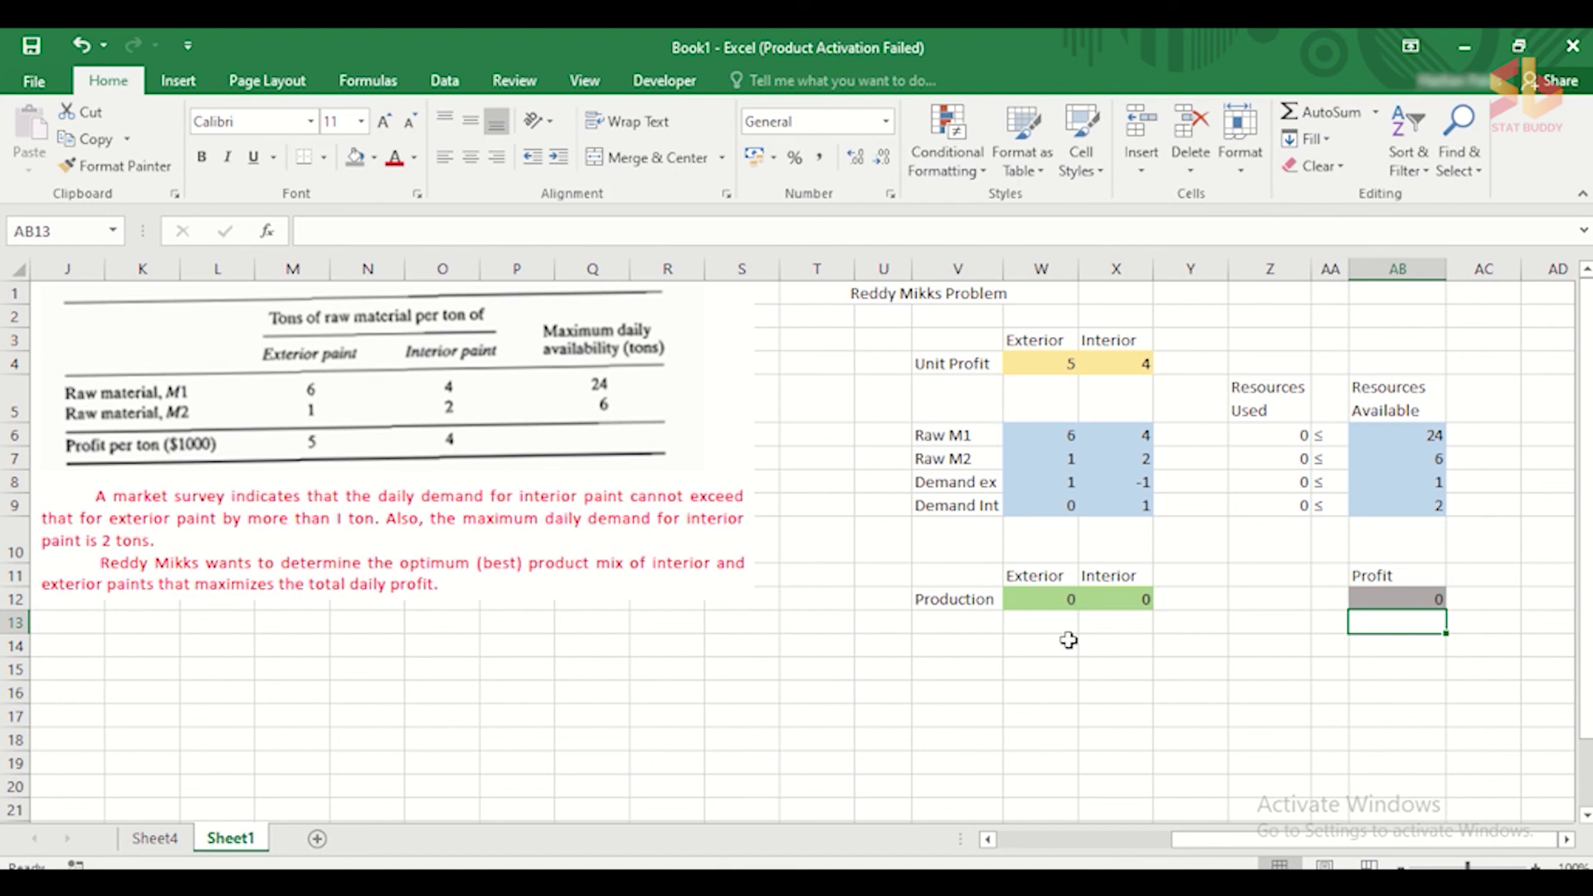
# Test the formulas with production quantities of 1 exterior and 1 interior, and with 2 exterior and 1 interior, in W12:X12.
pyautogui.click(1059, 607)
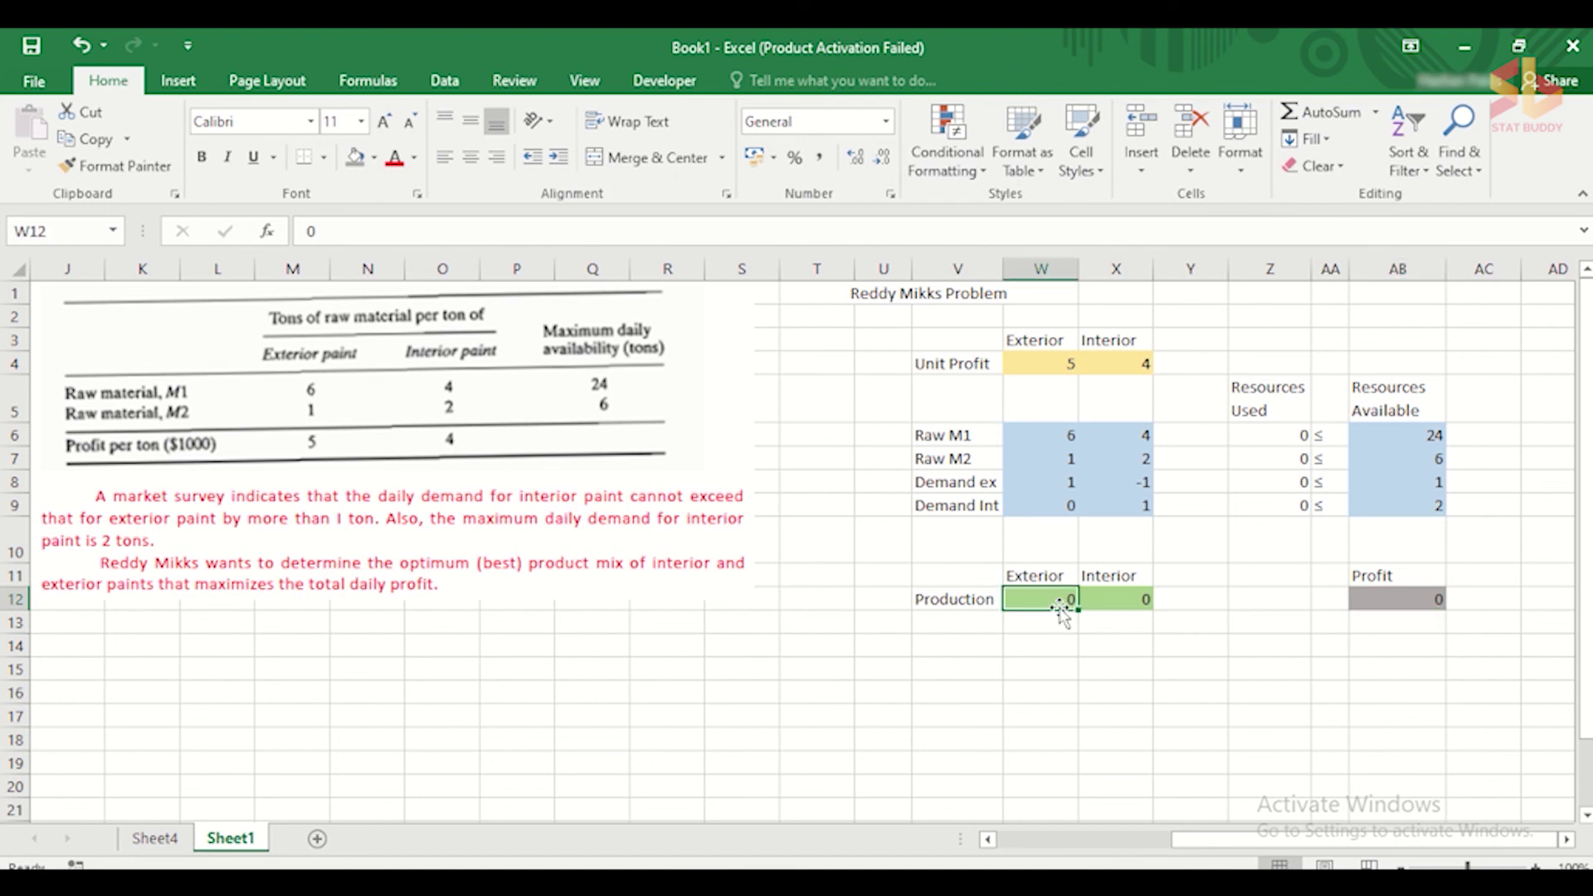
pyautogui.write('1')
pyautogui.press('Tab')
pyautogui.write('1')
pyautogui.press('Tab')
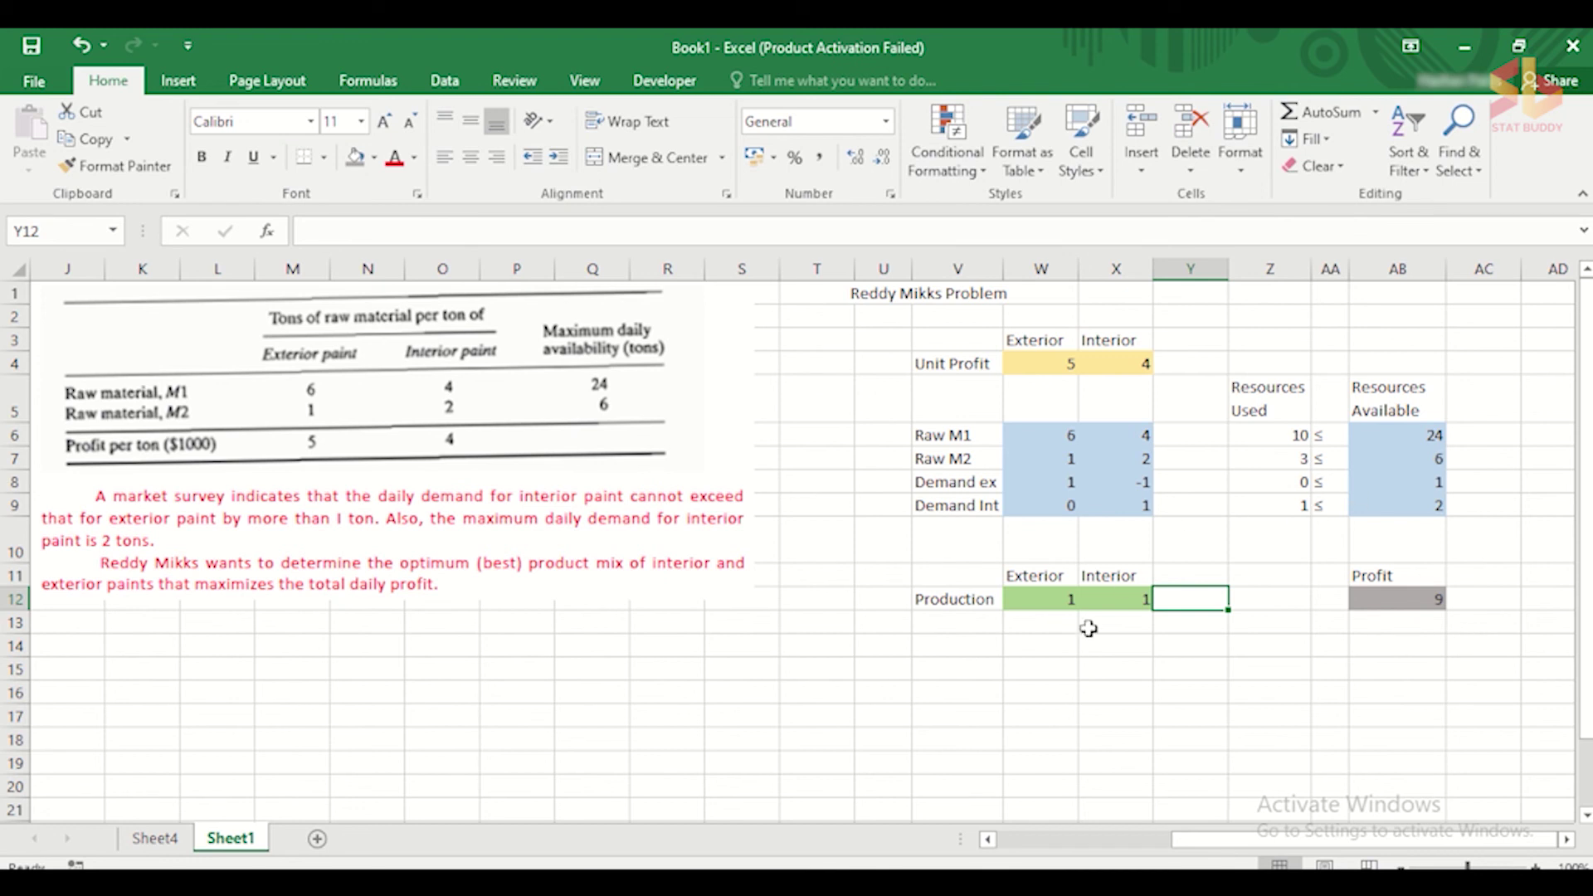
pyautogui.click(1051, 603)
pyautogui.write('2')
pyautogui.press('Tab')
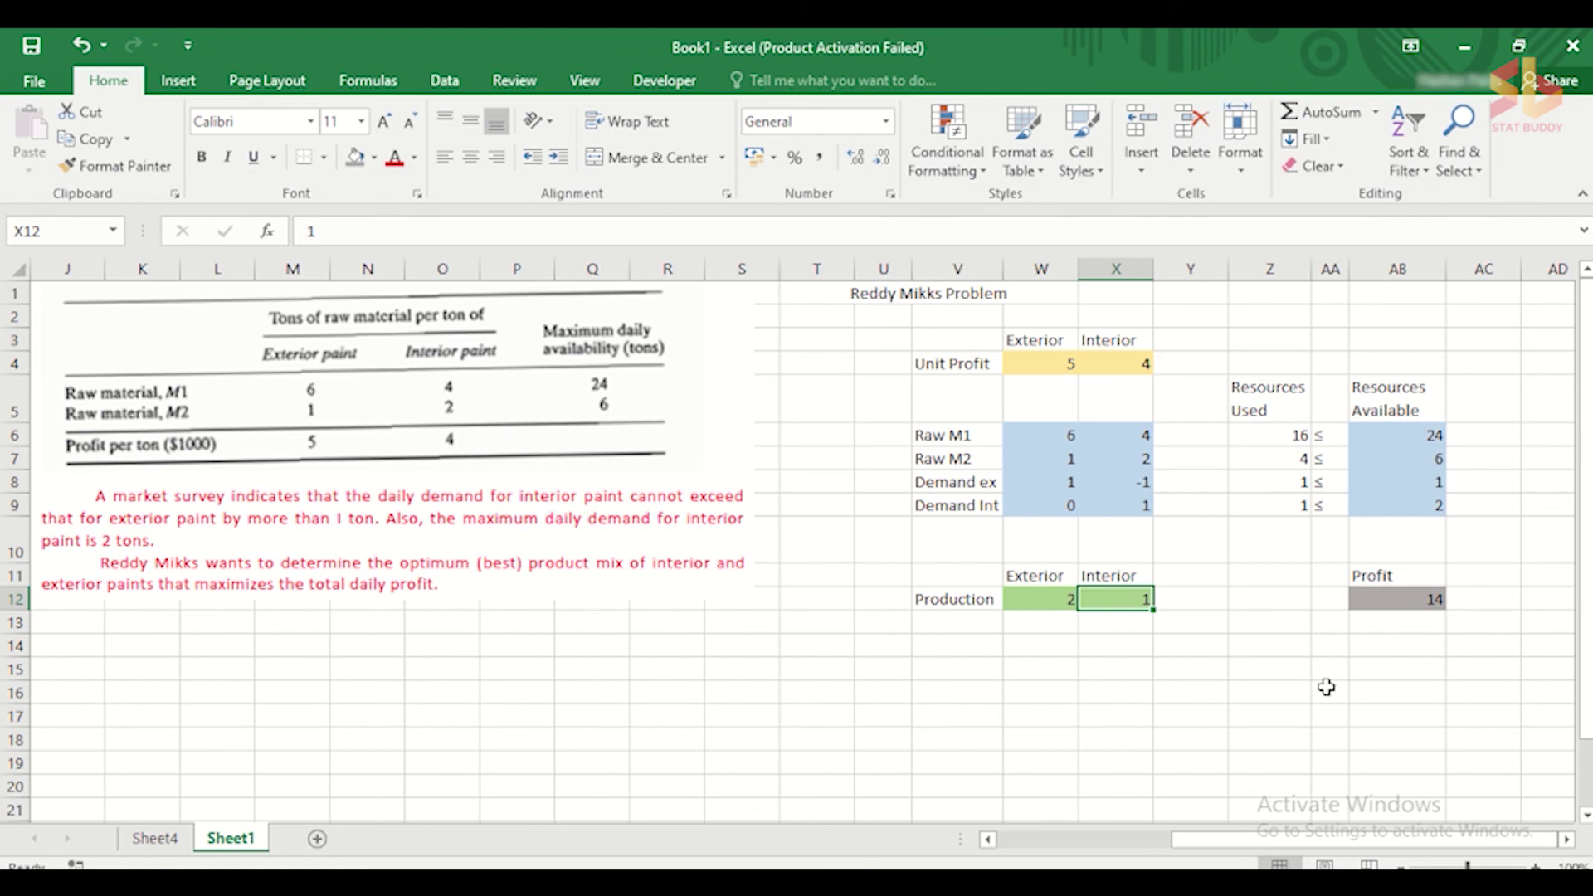
# Reset the exterior and interior production quantities in W12:X12 to 0.
pyautogui.click(1060, 605)
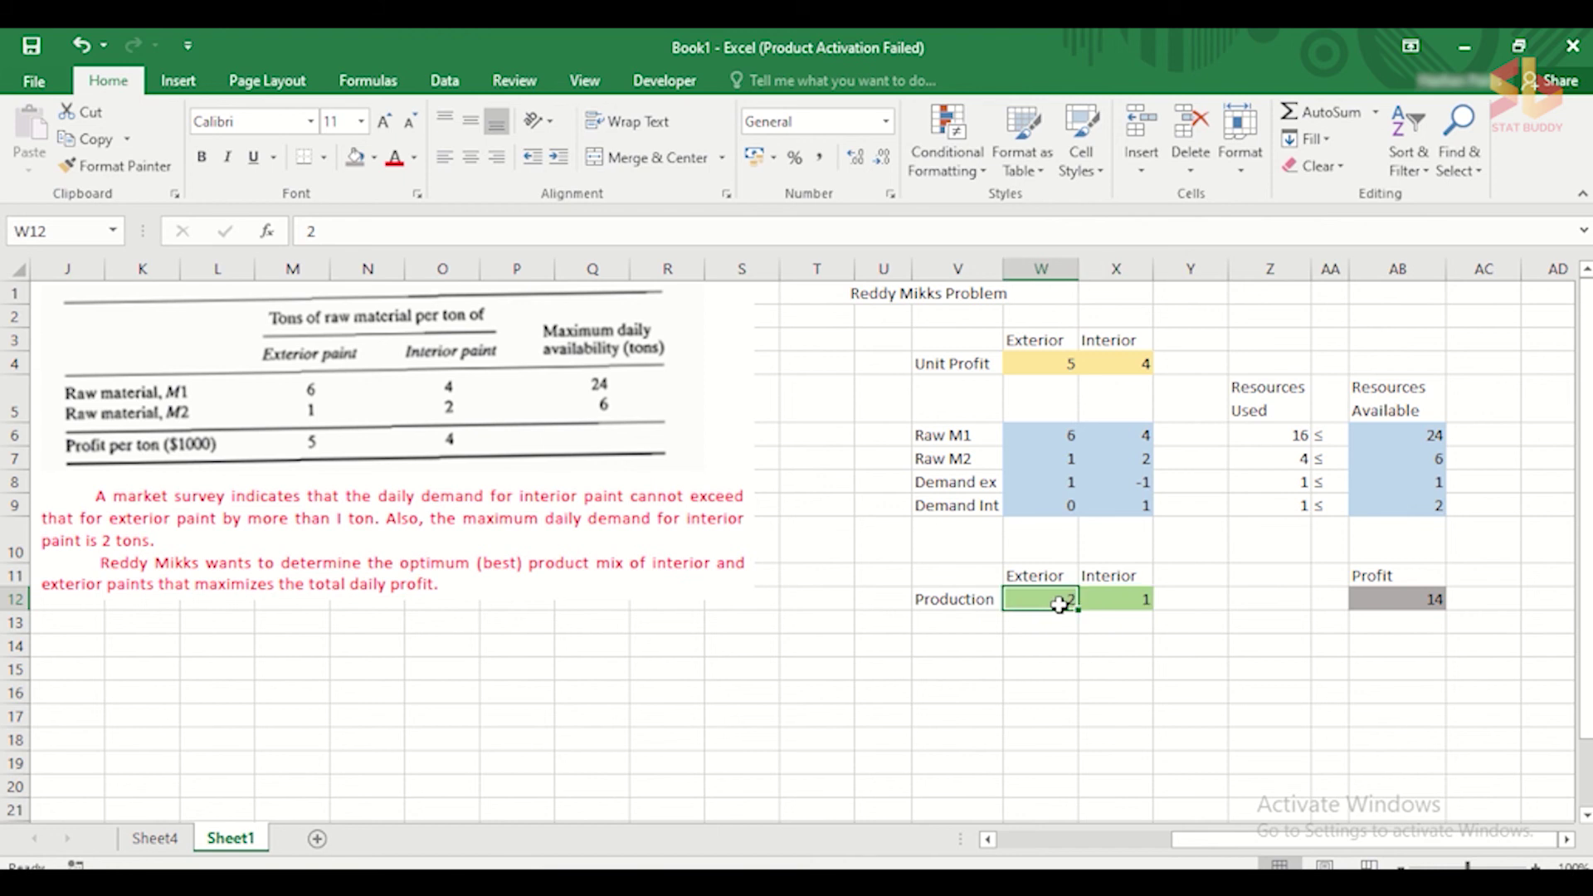
pyautogui.write('0')
pyautogui.press('Tab')
pyautogui.write('0')
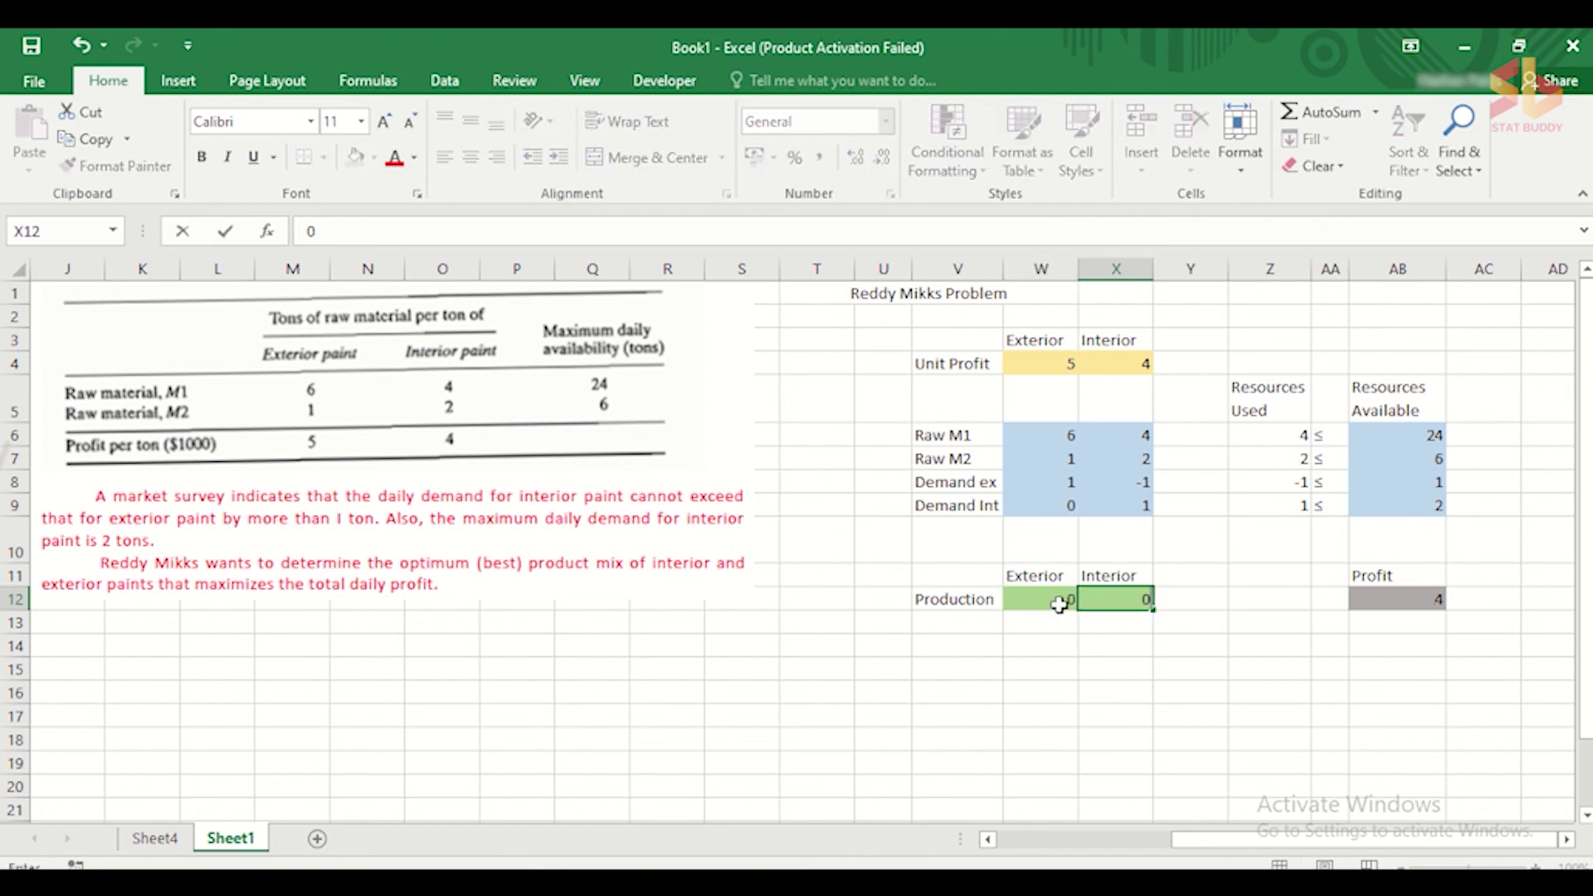
pyautogui.press('Tab')
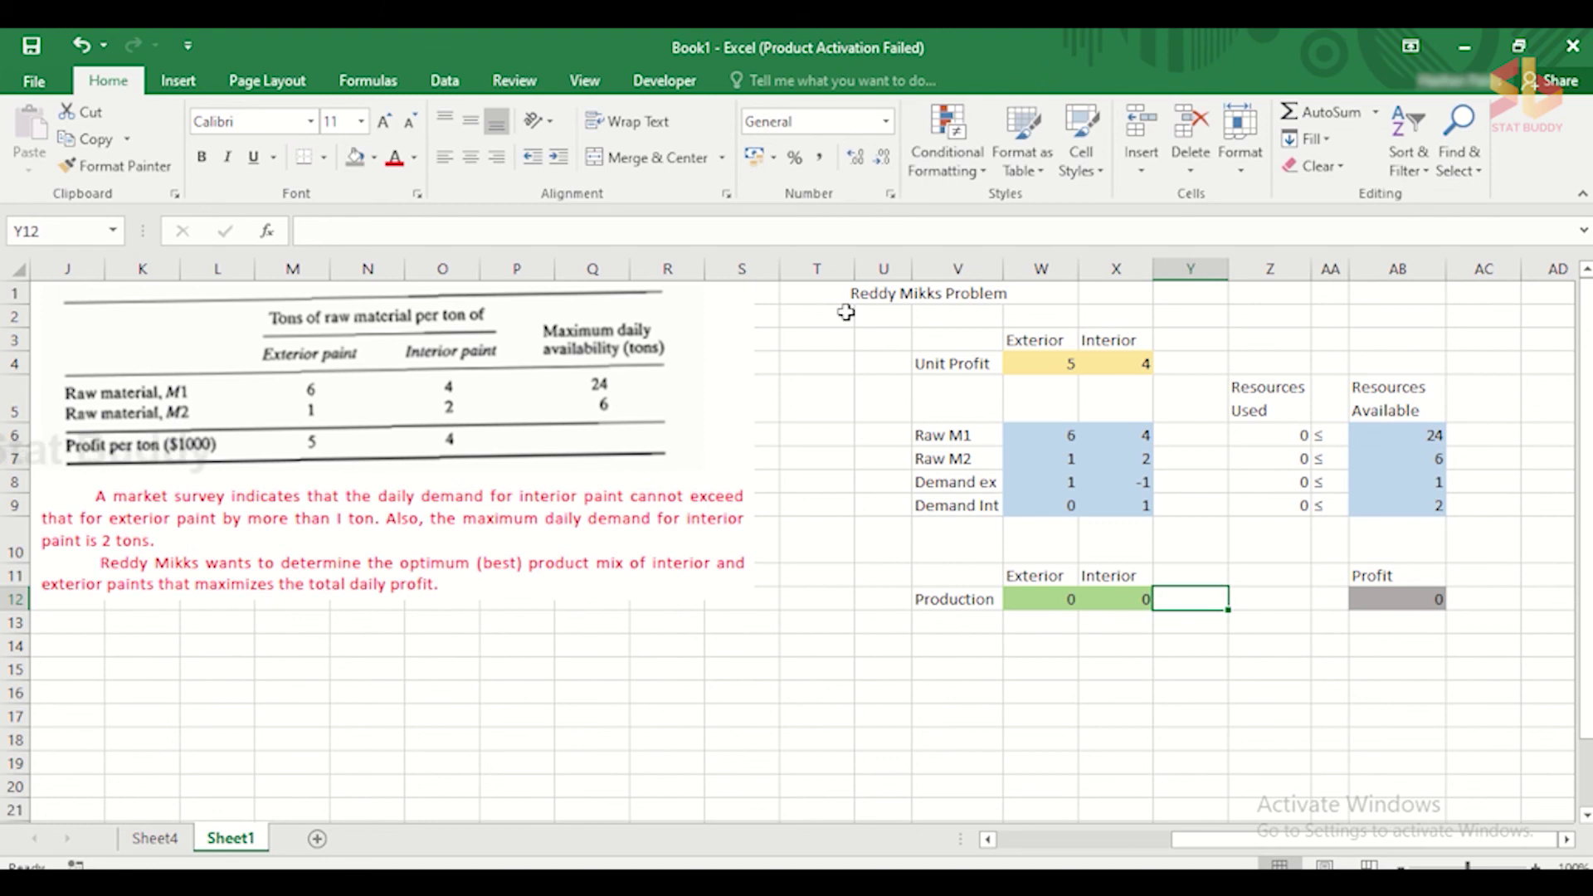
# Set up Solver to maximise the profit cell AB12 by changing the production cells W12:X12.
pyautogui.click(449, 80)
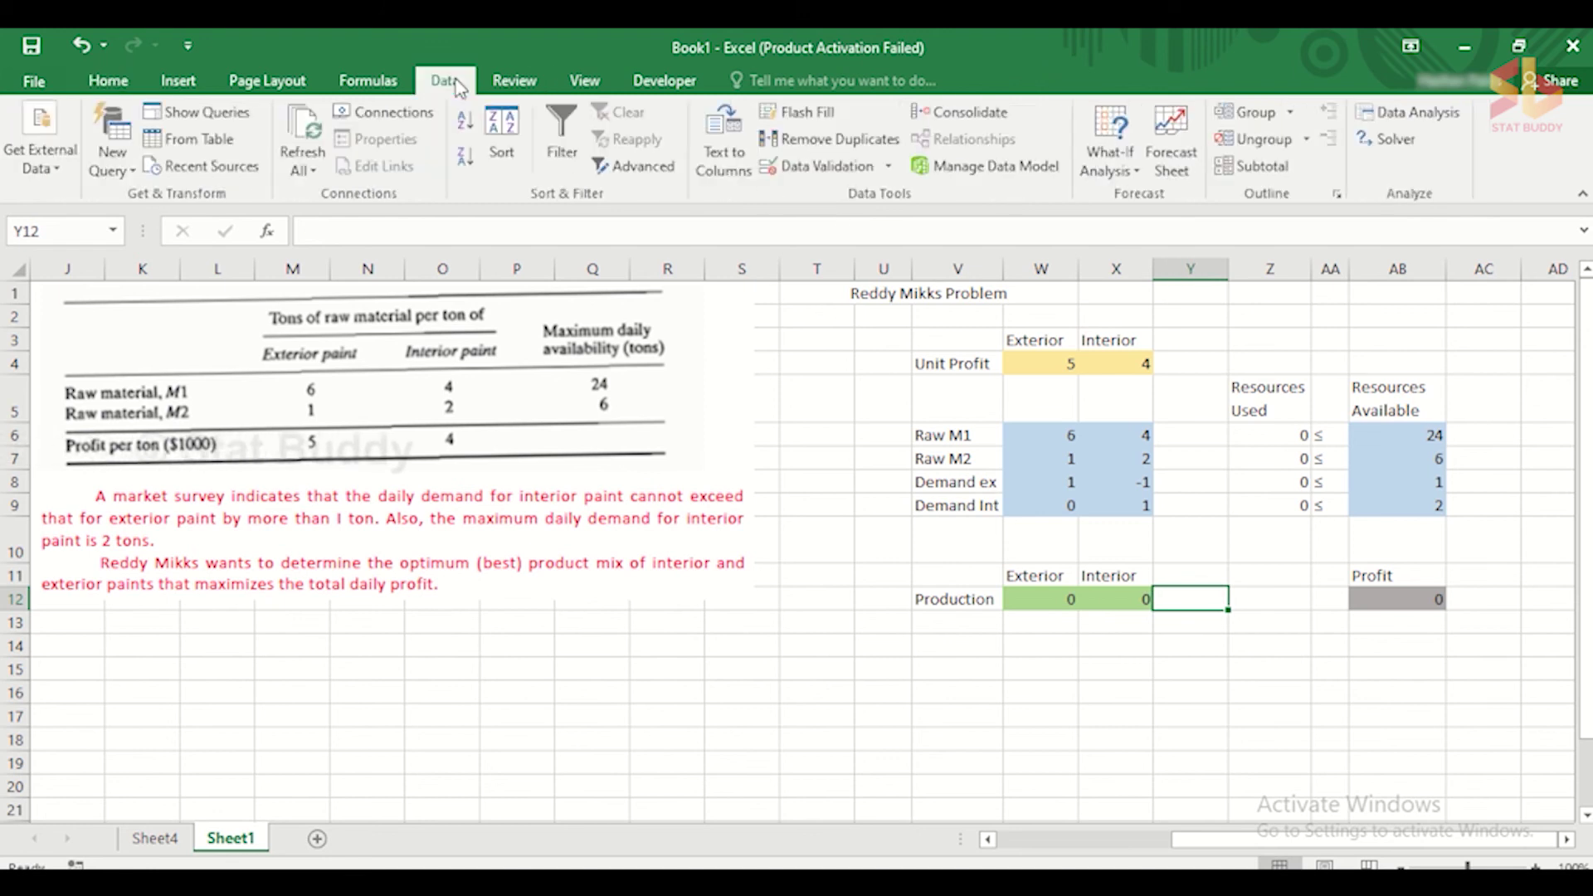
pyautogui.click(1395, 139)
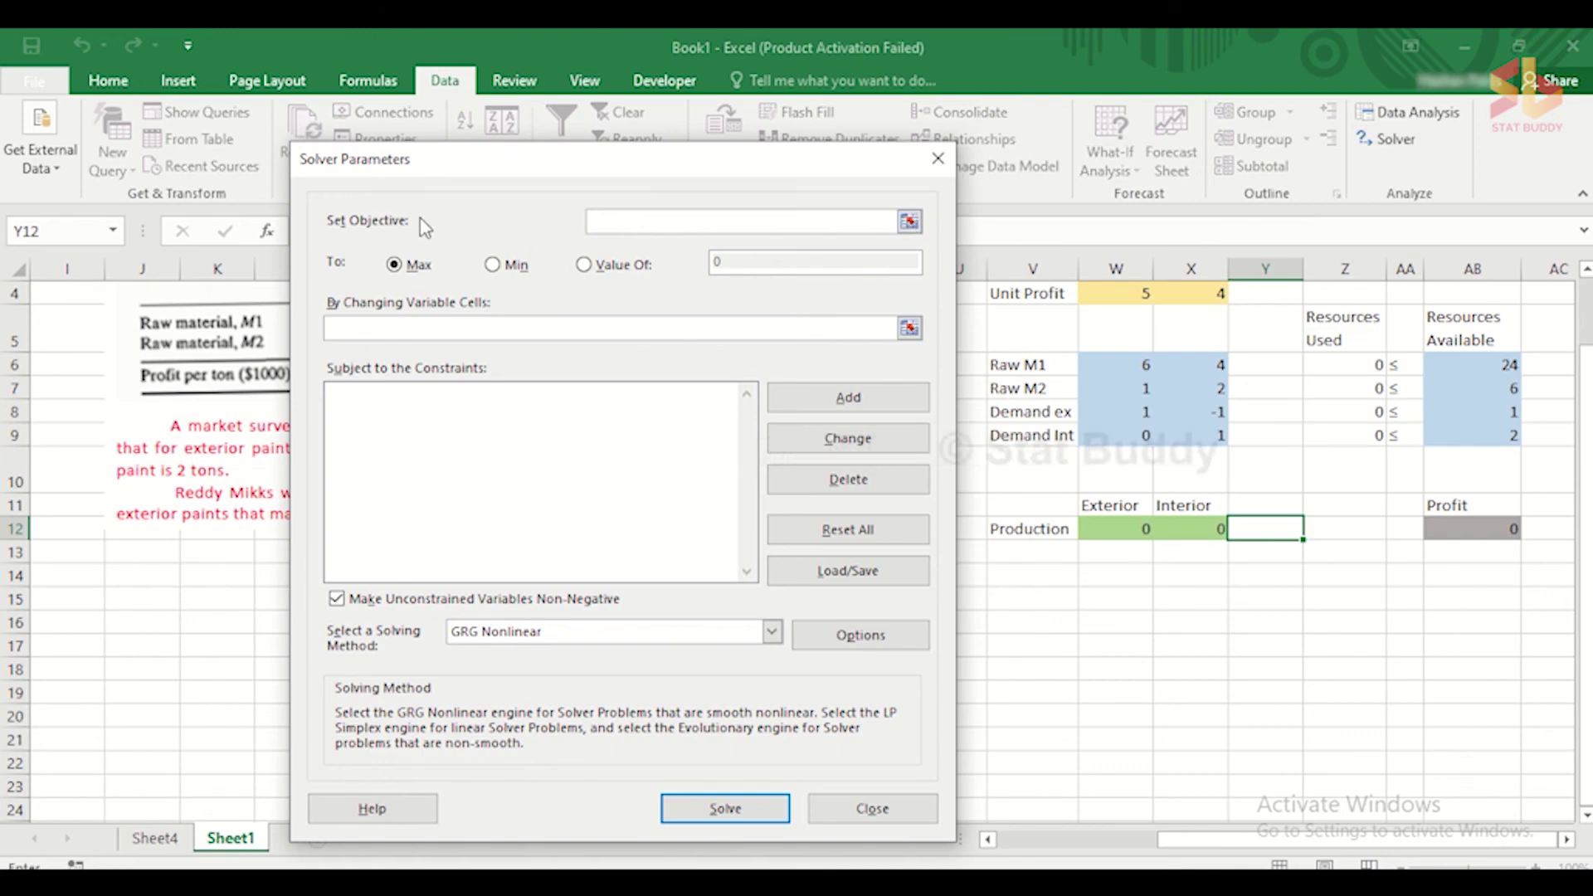
pyautogui.click(1482, 543)
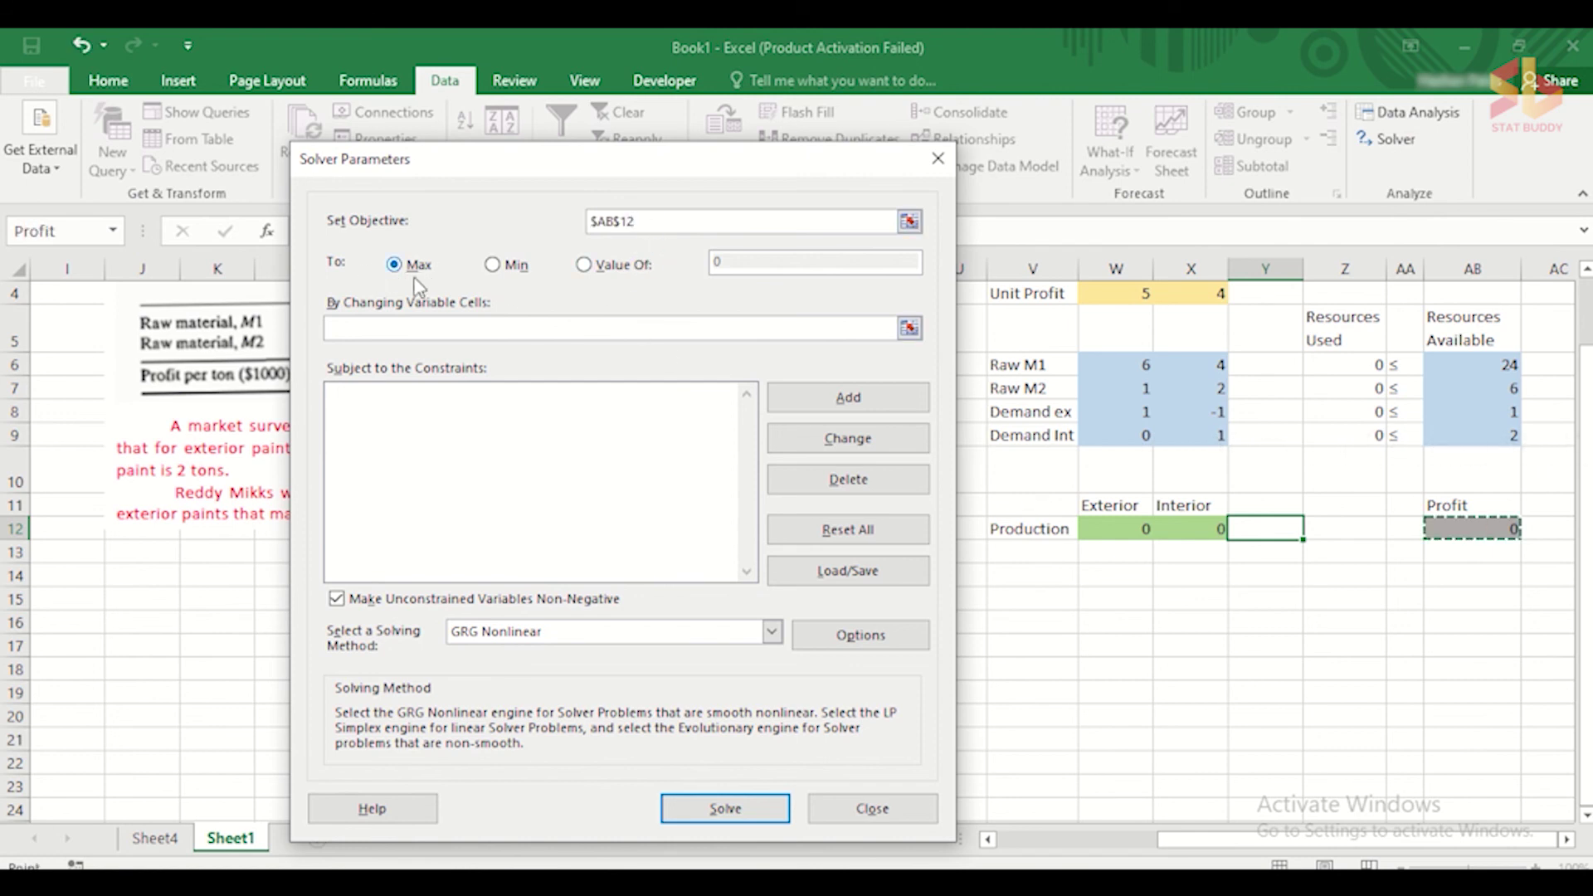
pyautogui.click(442, 329)
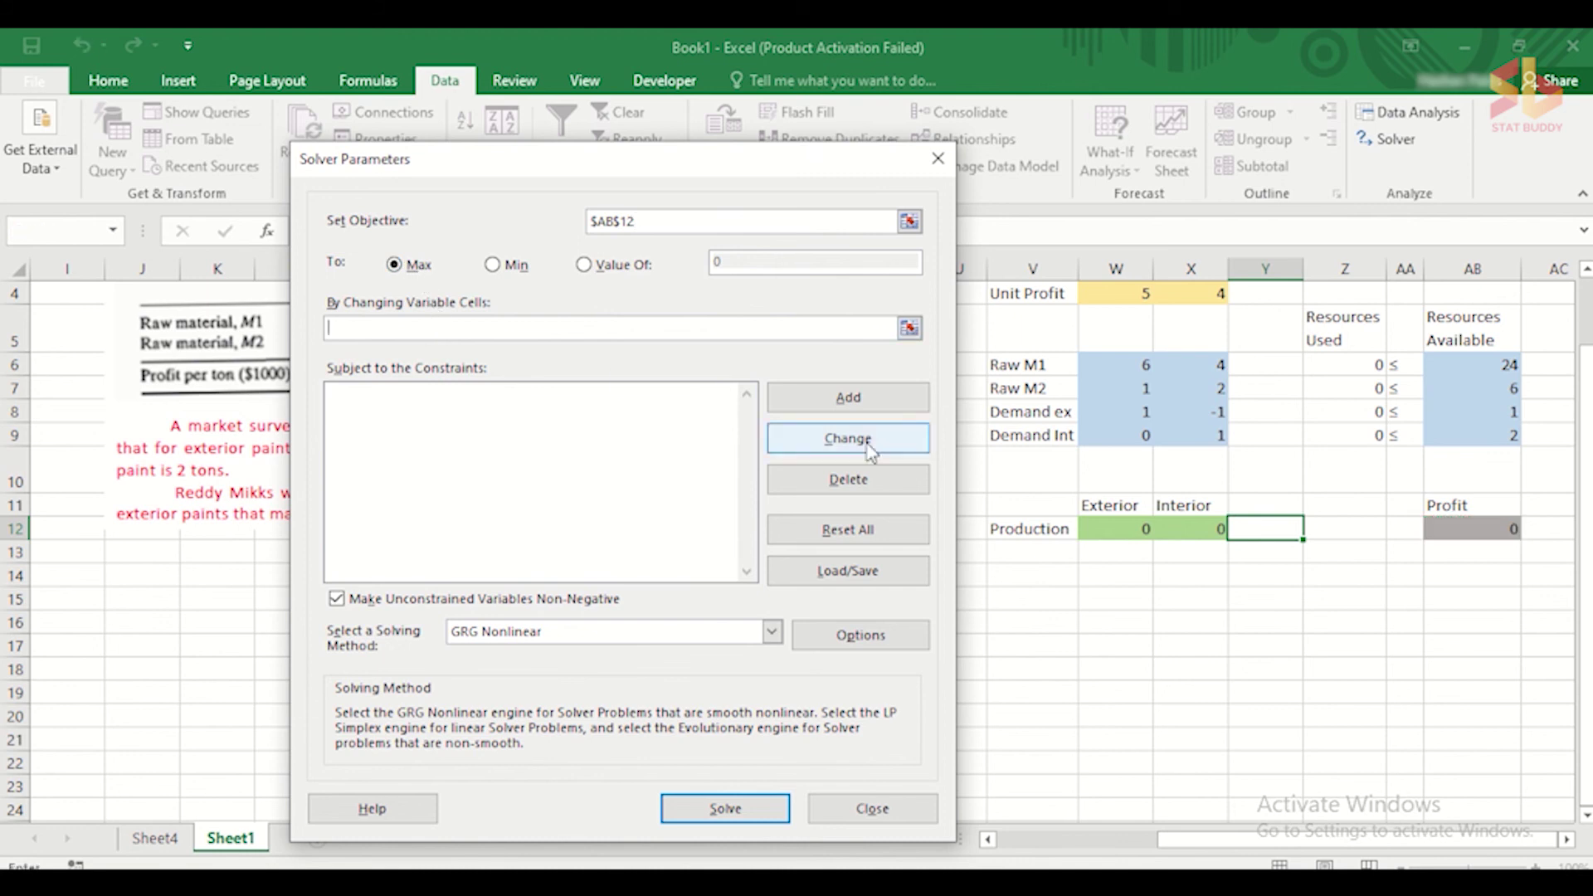
pyautogui.moveTo(1104, 526); pyautogui.dragTo(1180, 526)
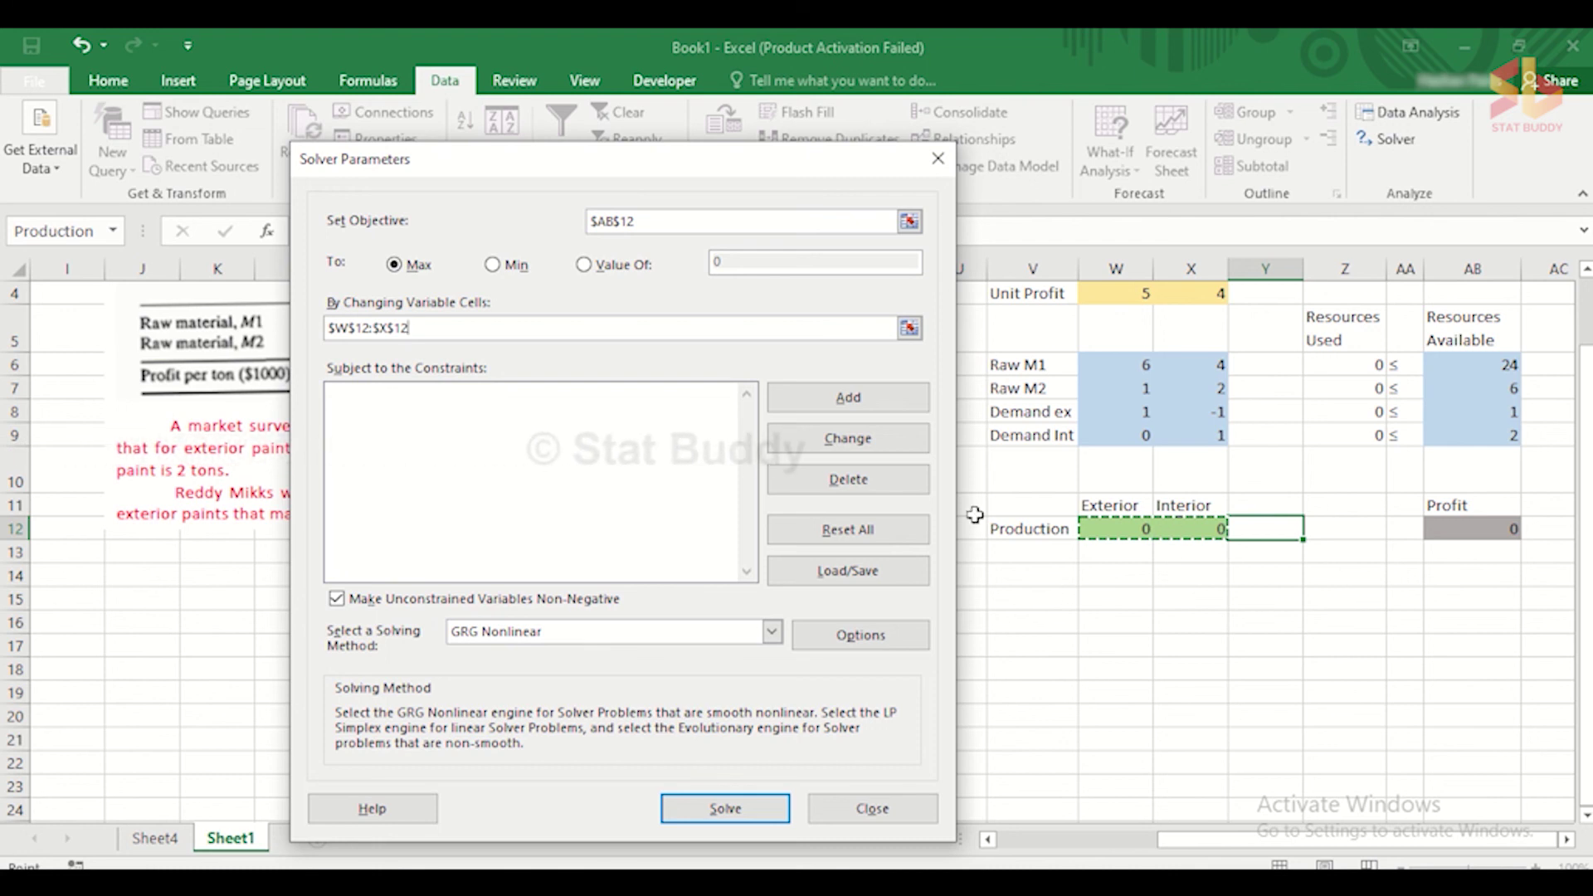
# Add a Solver constraint requiring Resources Used Z6:Z9 to be <= Resources Available AB6:AB9.
pyautogui.click(541, 412)
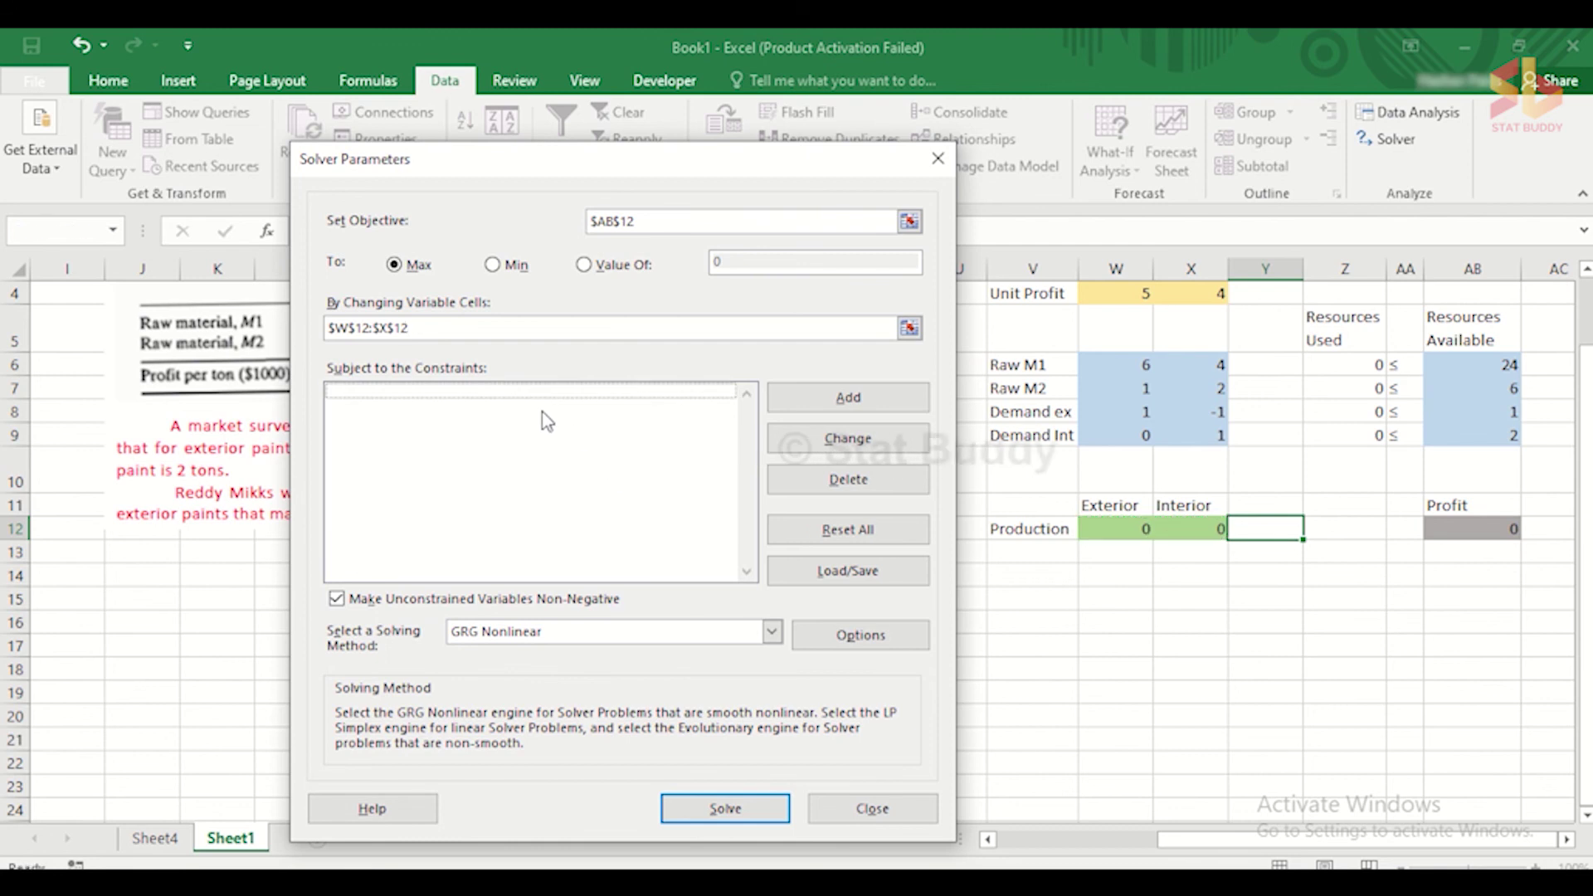
pyautogui.click(847, 397)
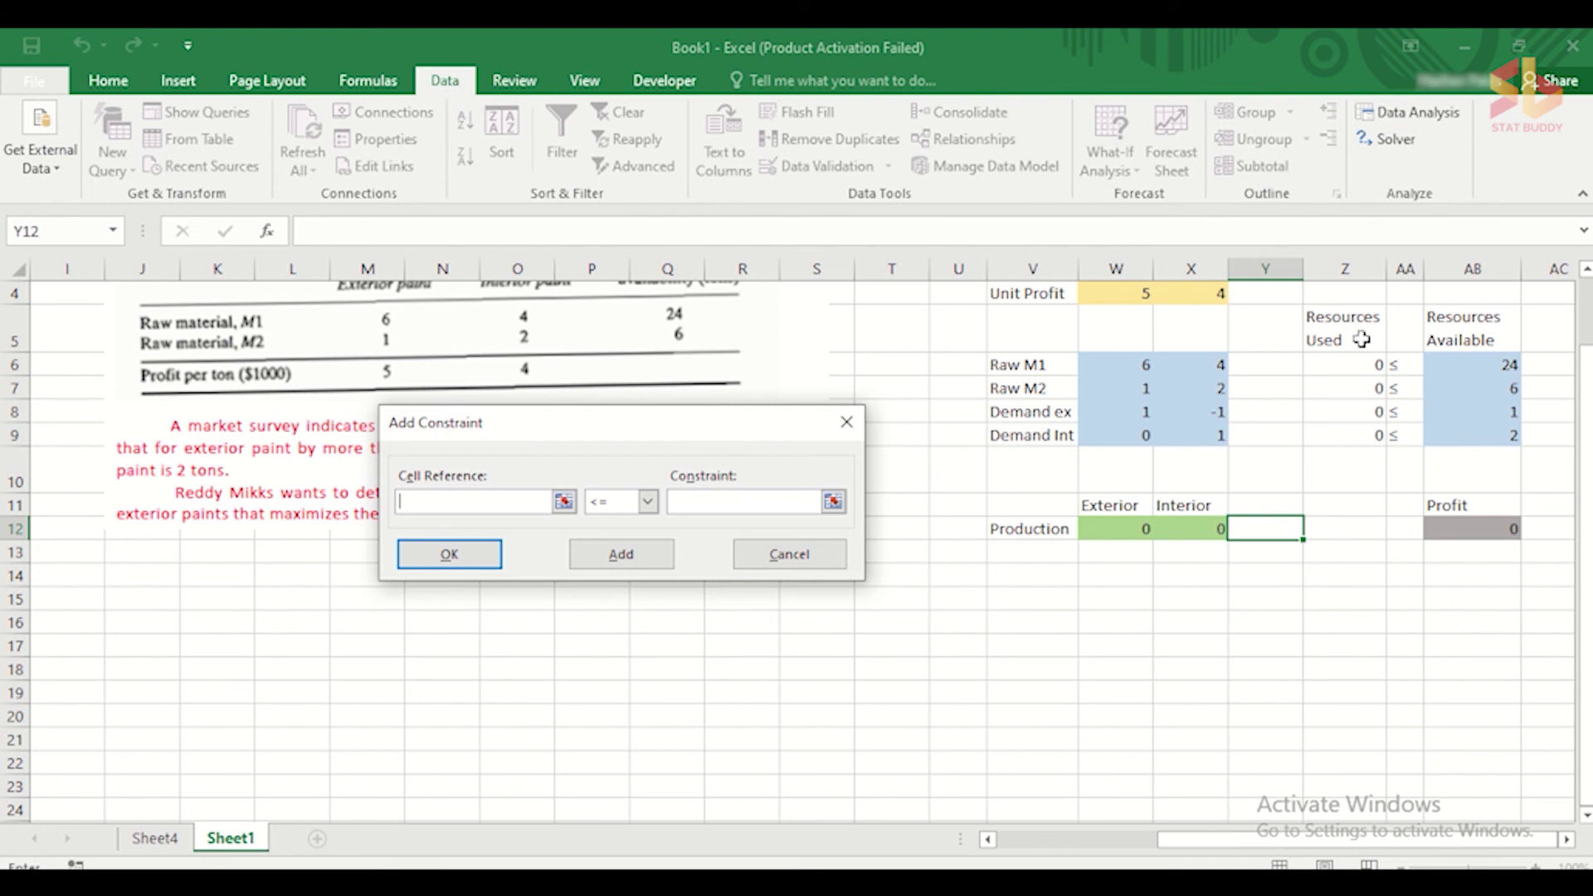
pyautogui.moveTo(1344, 364); pyautogui.dragTo(1344, 434)
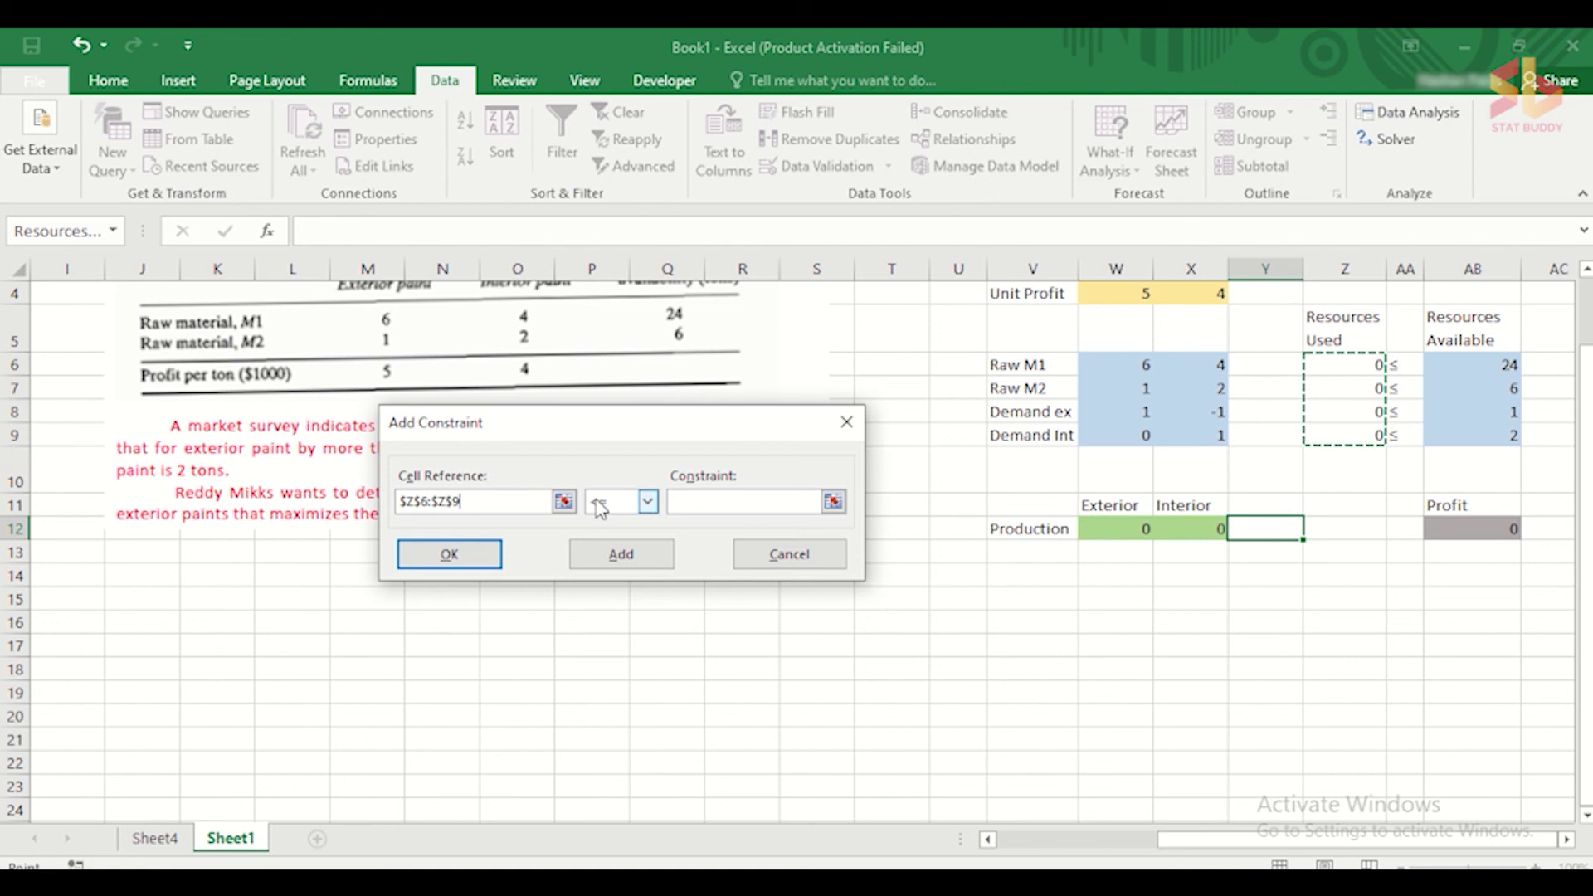
pyautogui.click(704, 507)
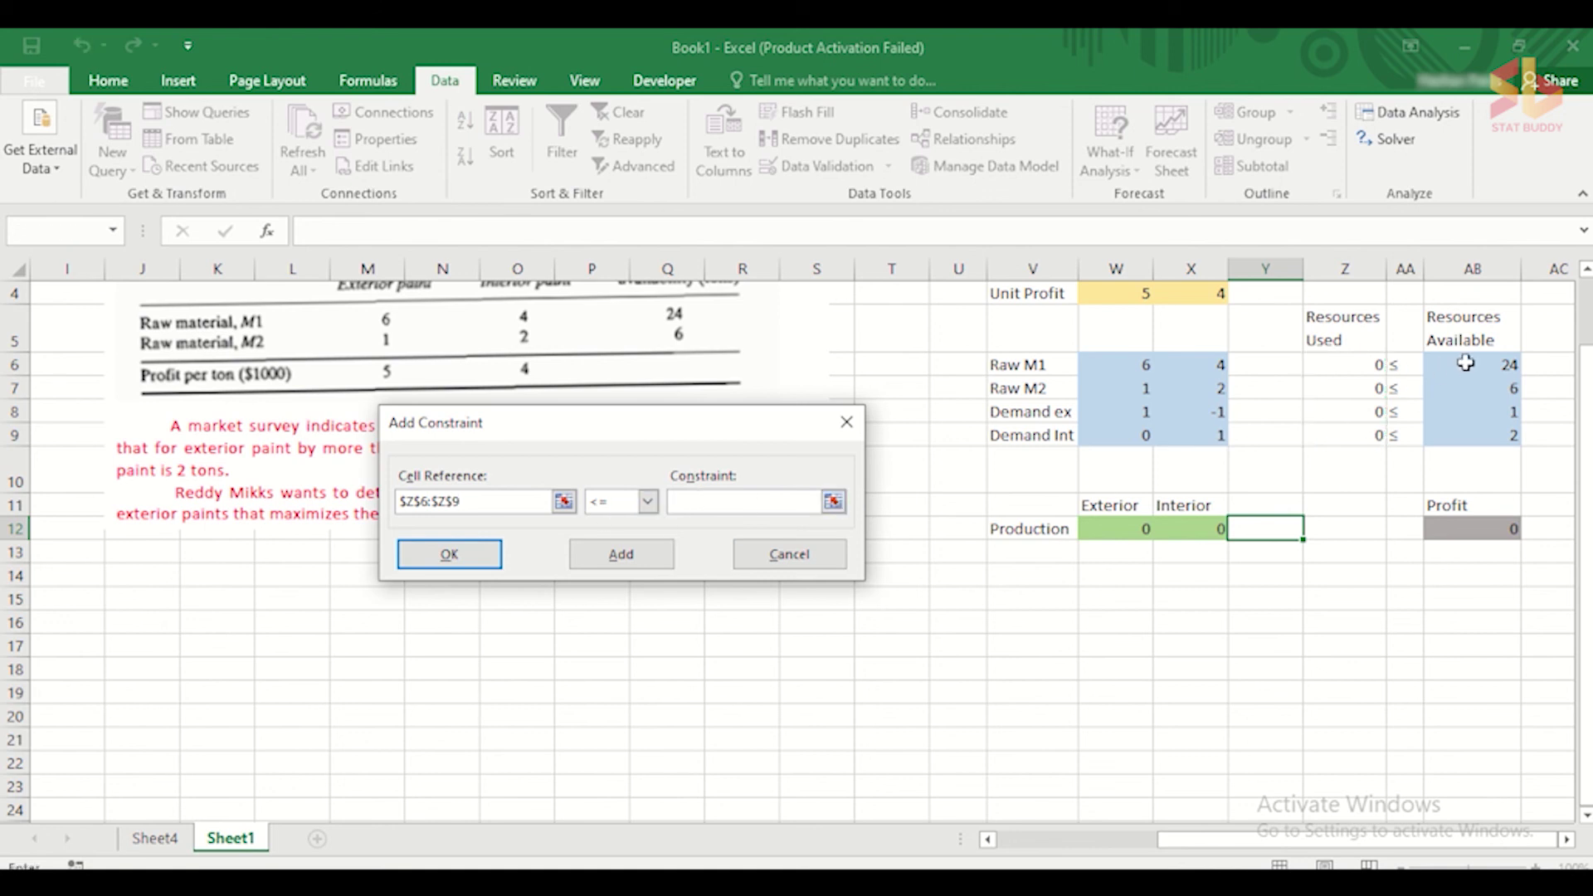
pyautogui.moveTo(1467, 364); pyautogui.dragTo(1483, 435)
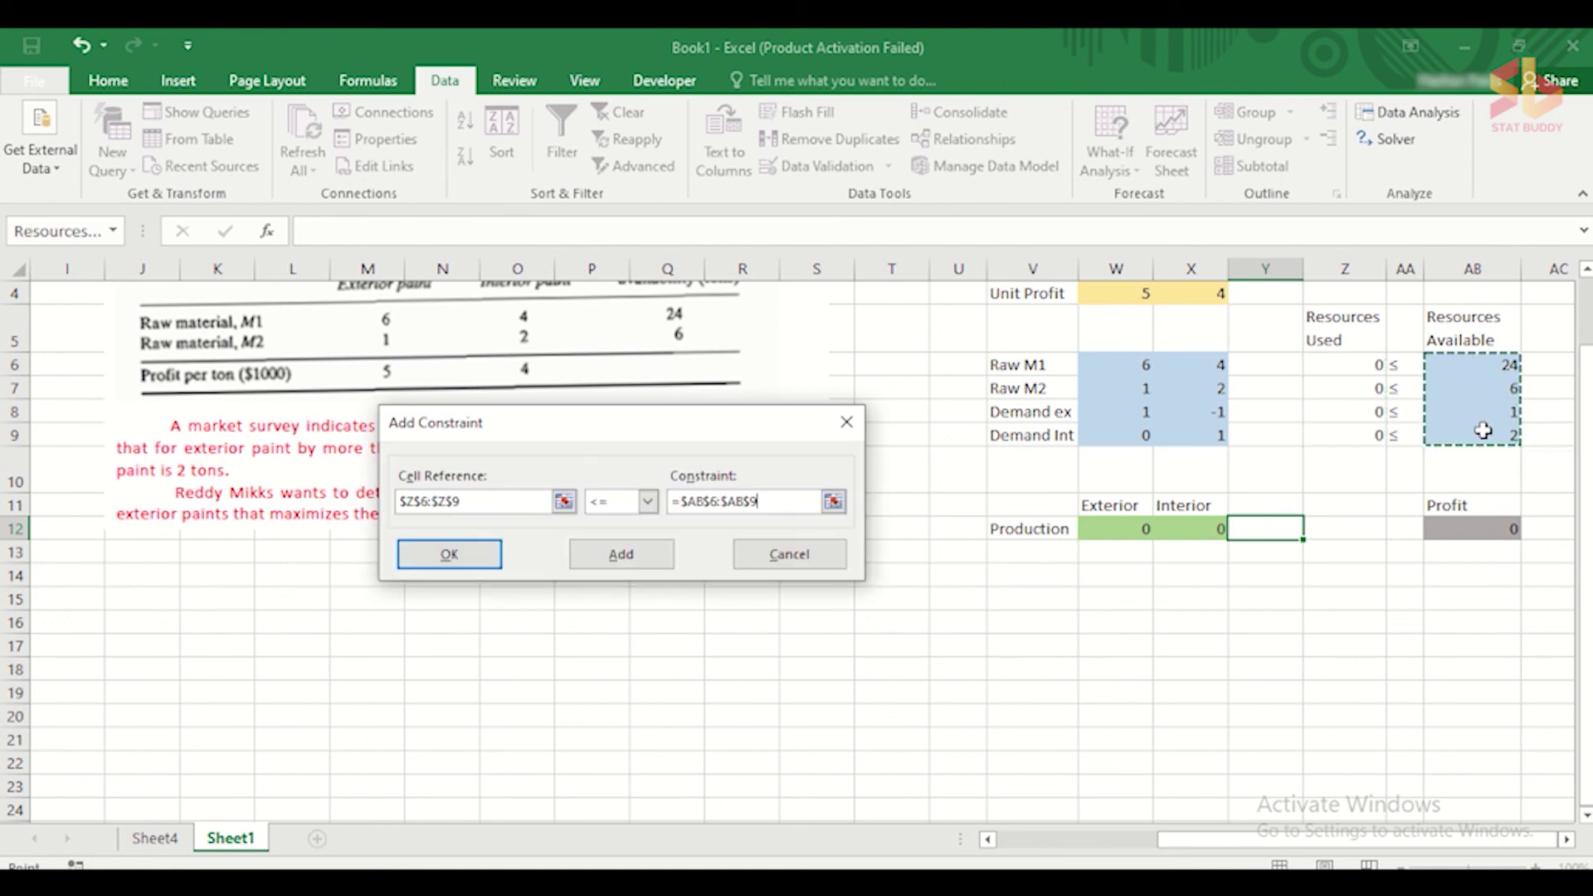
pyautogui.click(464, 564)
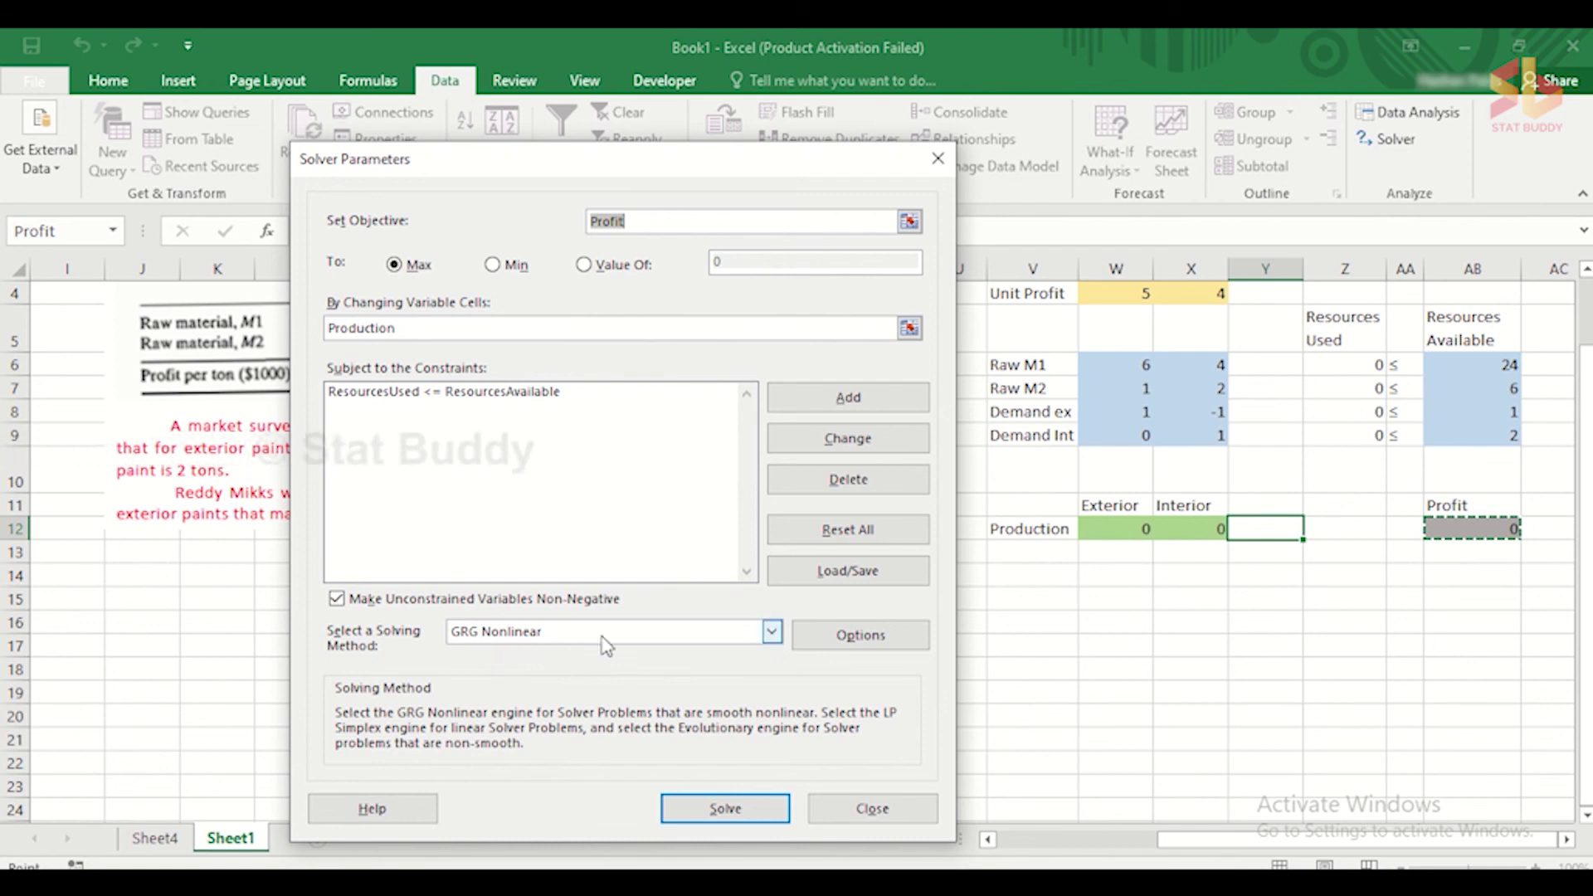
# Choose Simplex LP as the solving method and solve the model.
pyautogui.click(773, 636)
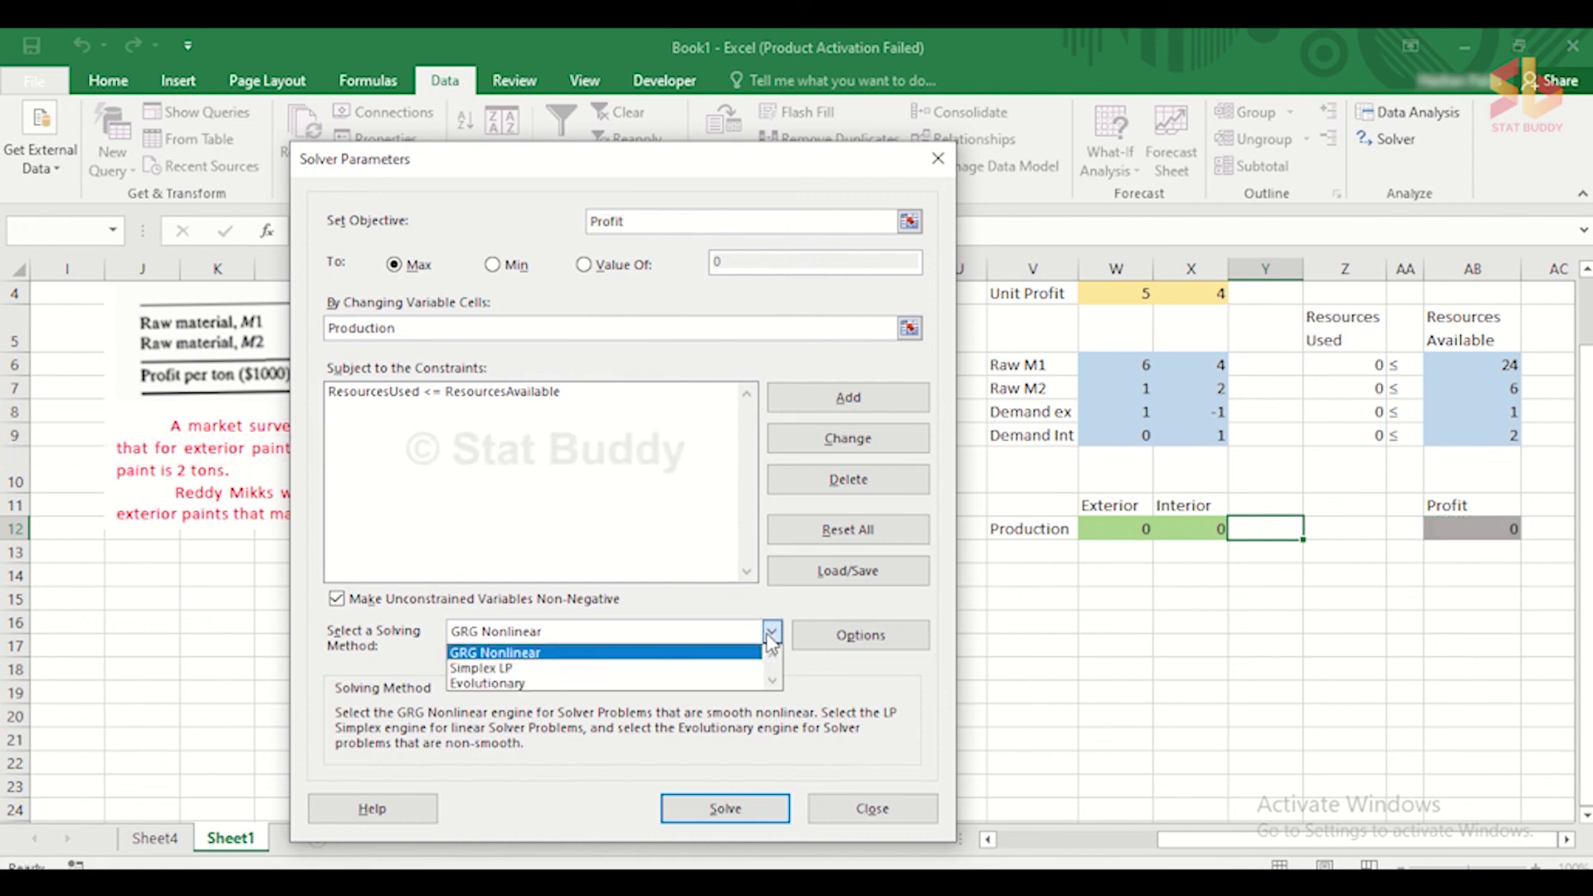
pyautogui.click(679, 668)
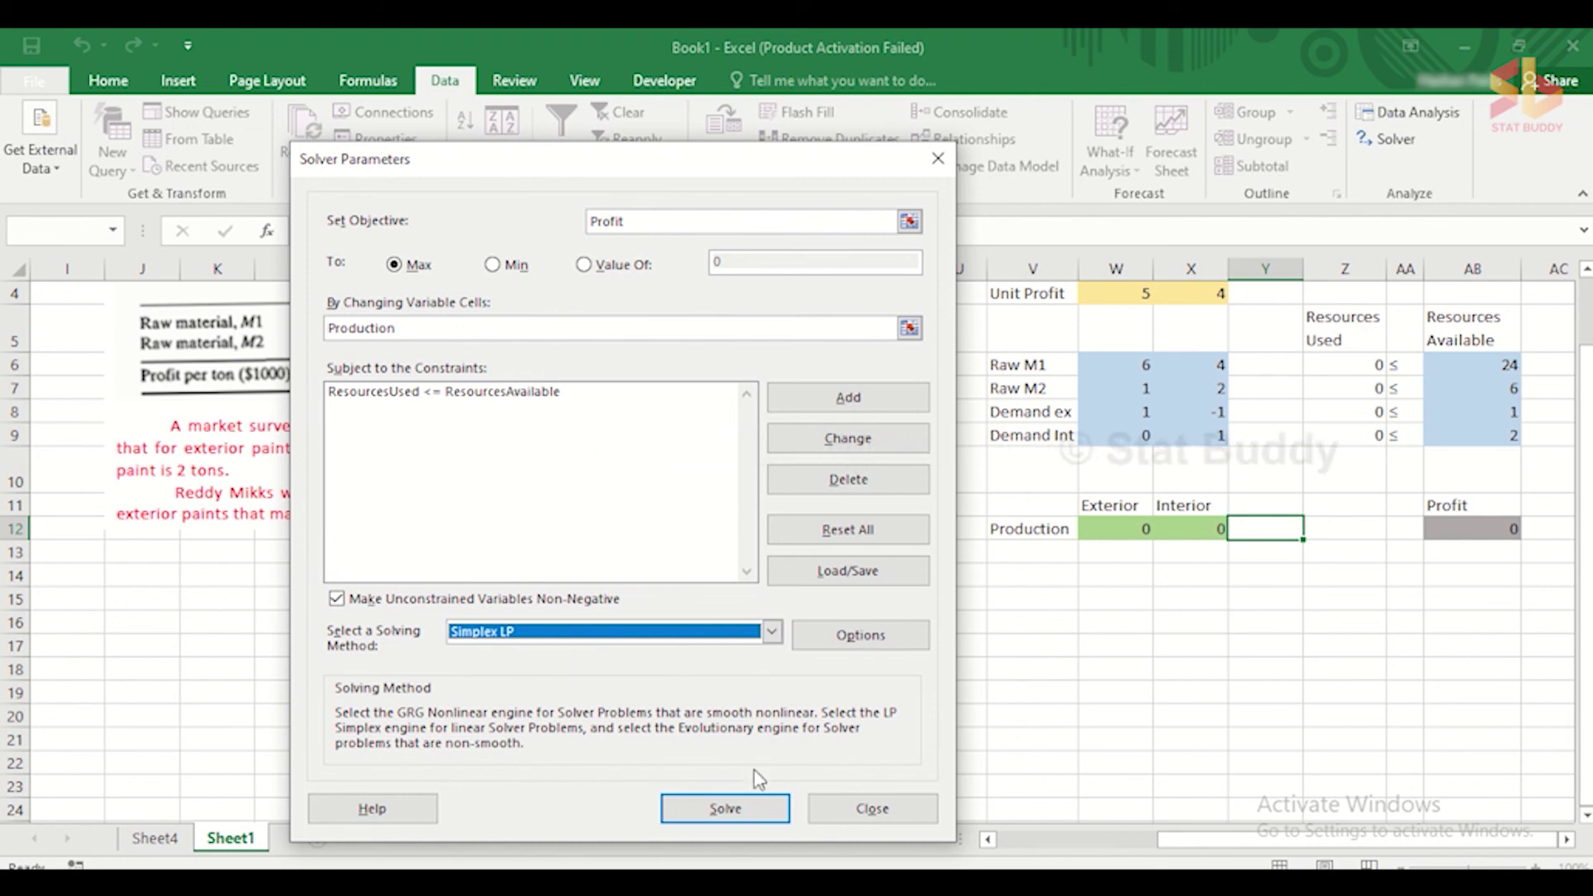
pyautogui.click(722, 816)
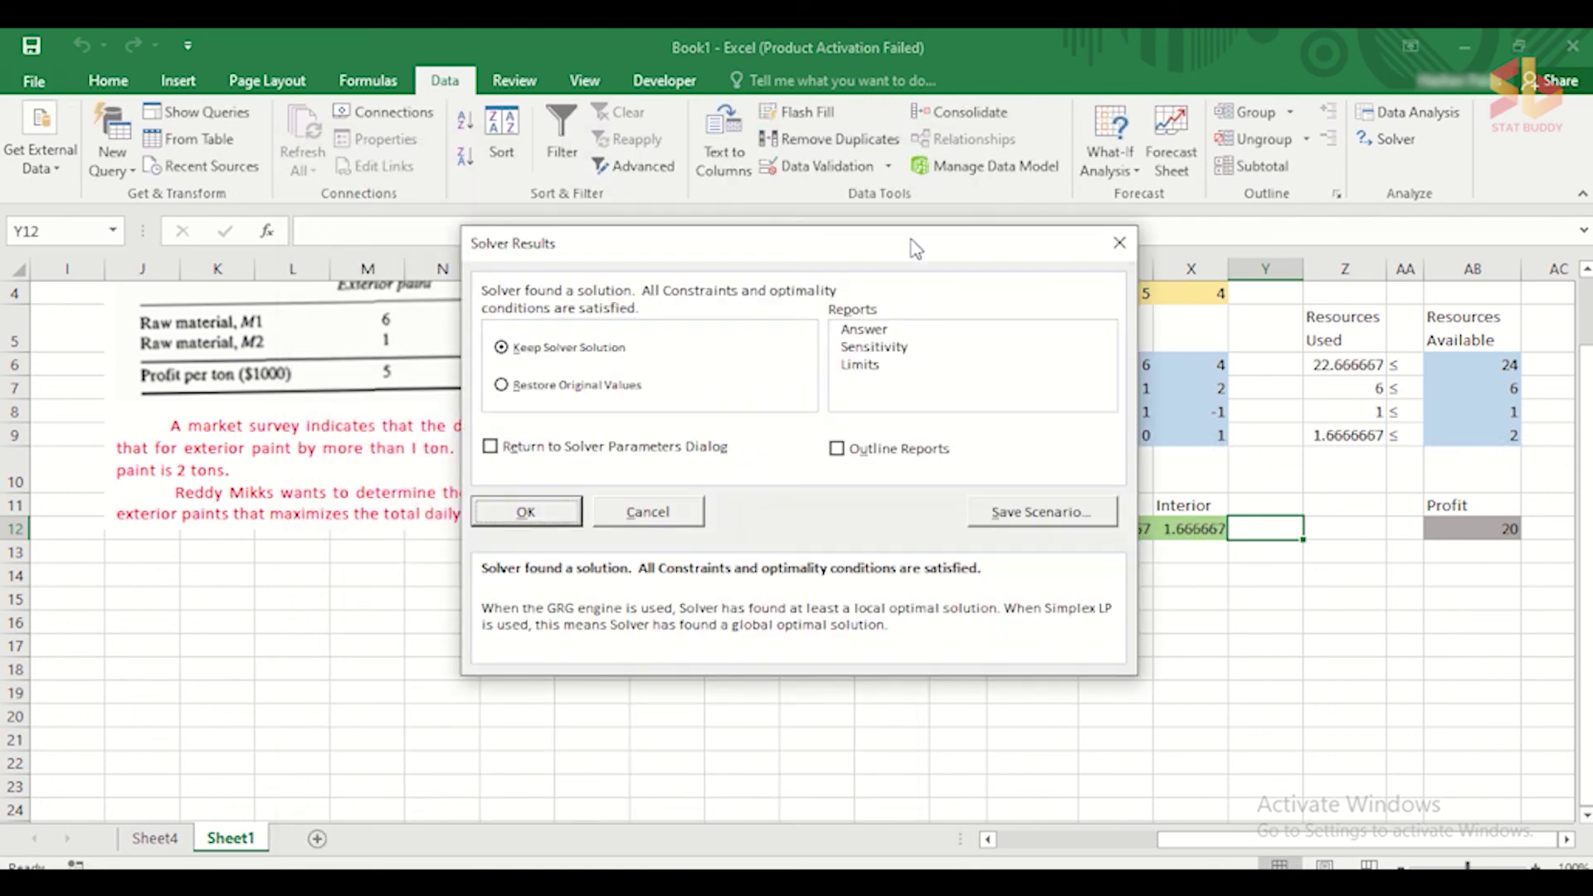
# Keep the Solver solution, generate a Sensitivity report and open the report sheet.
pyautogui.moveTo(916, 249); pyautogui.dragTo(695, 280)
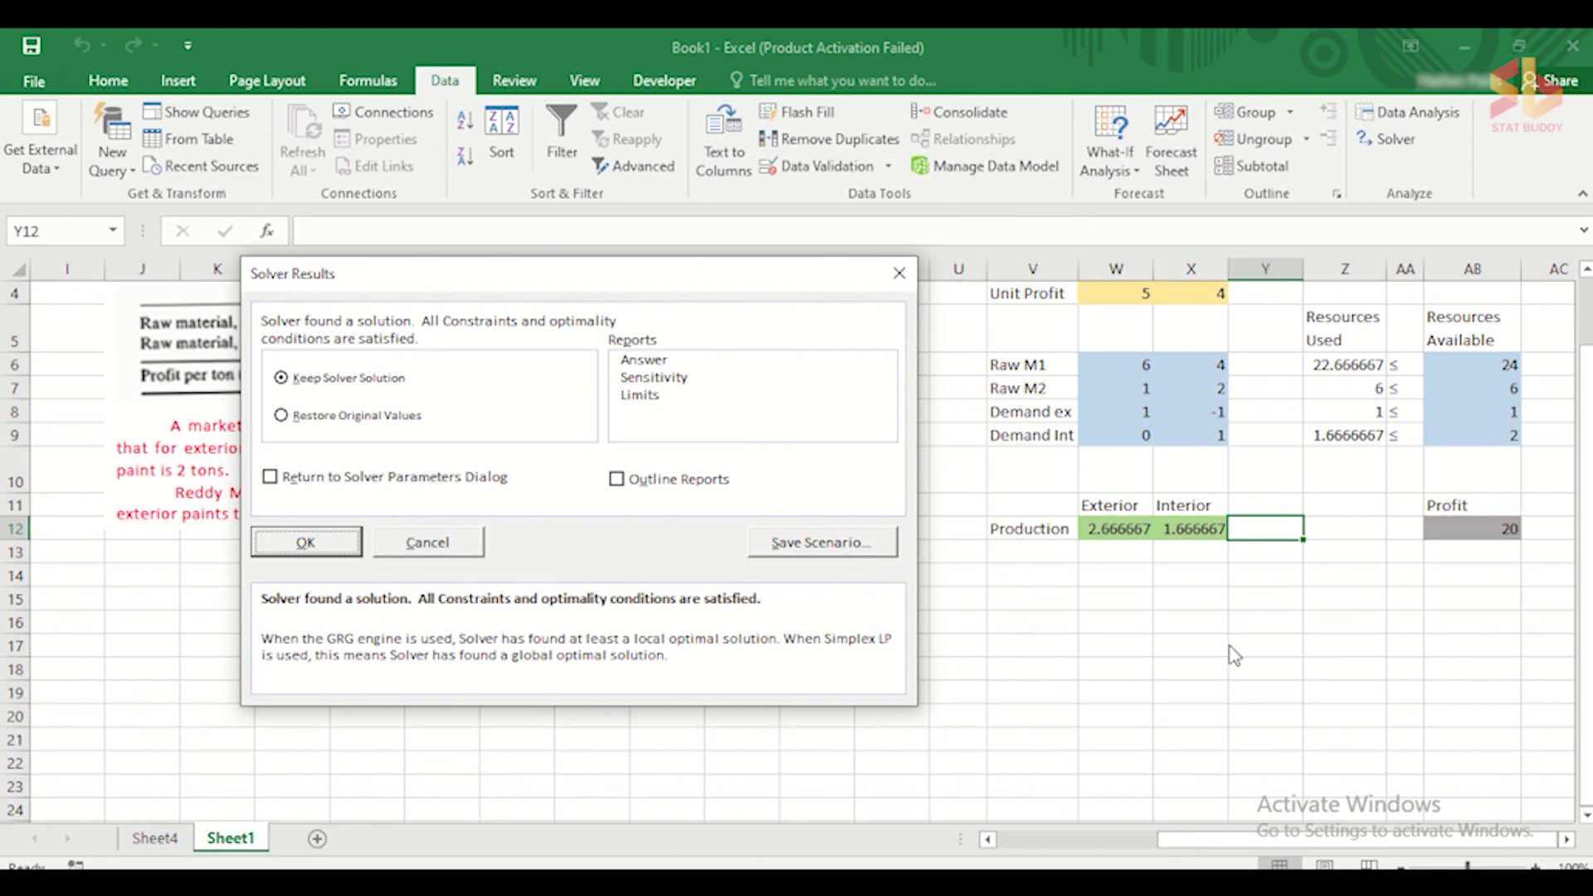
pyautogui.click(704, 384)
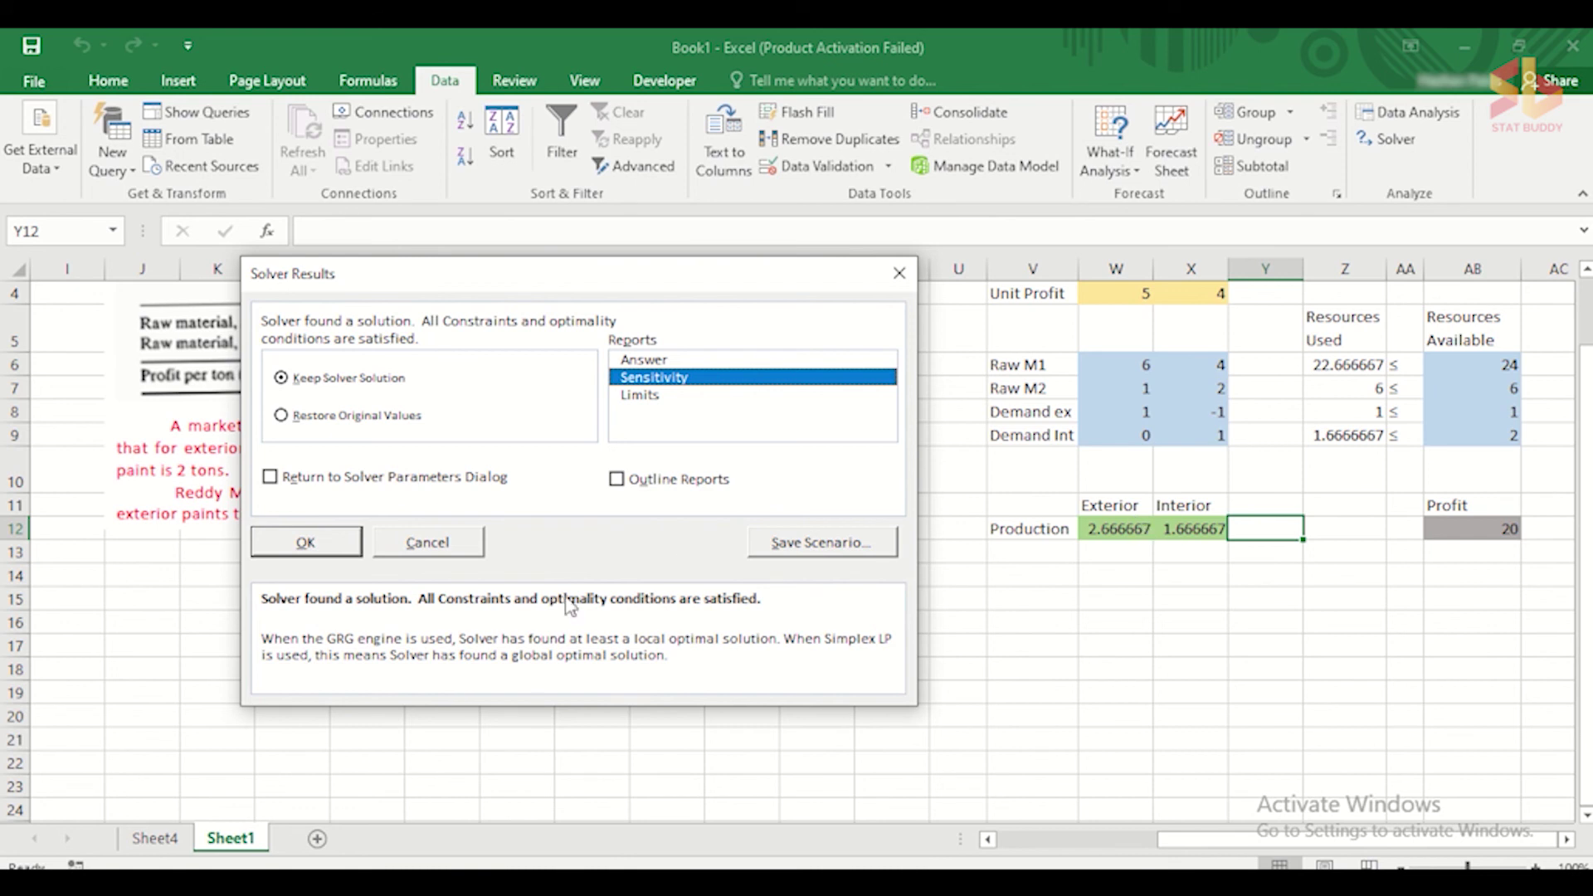
pyautogui.click(318, 549)
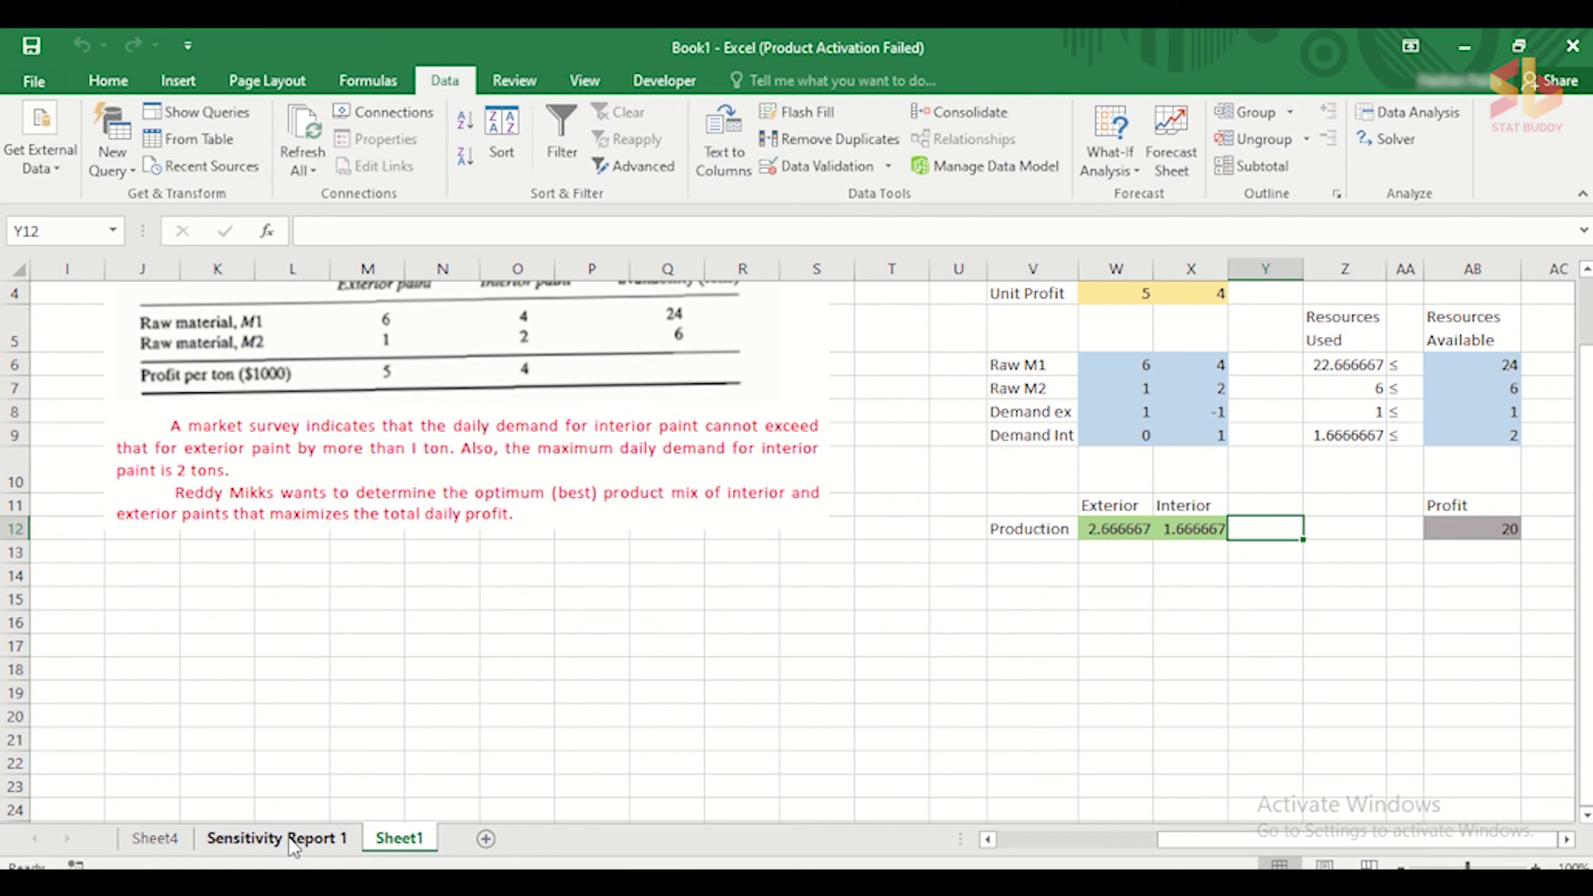
pyautogui.click(278, 838)
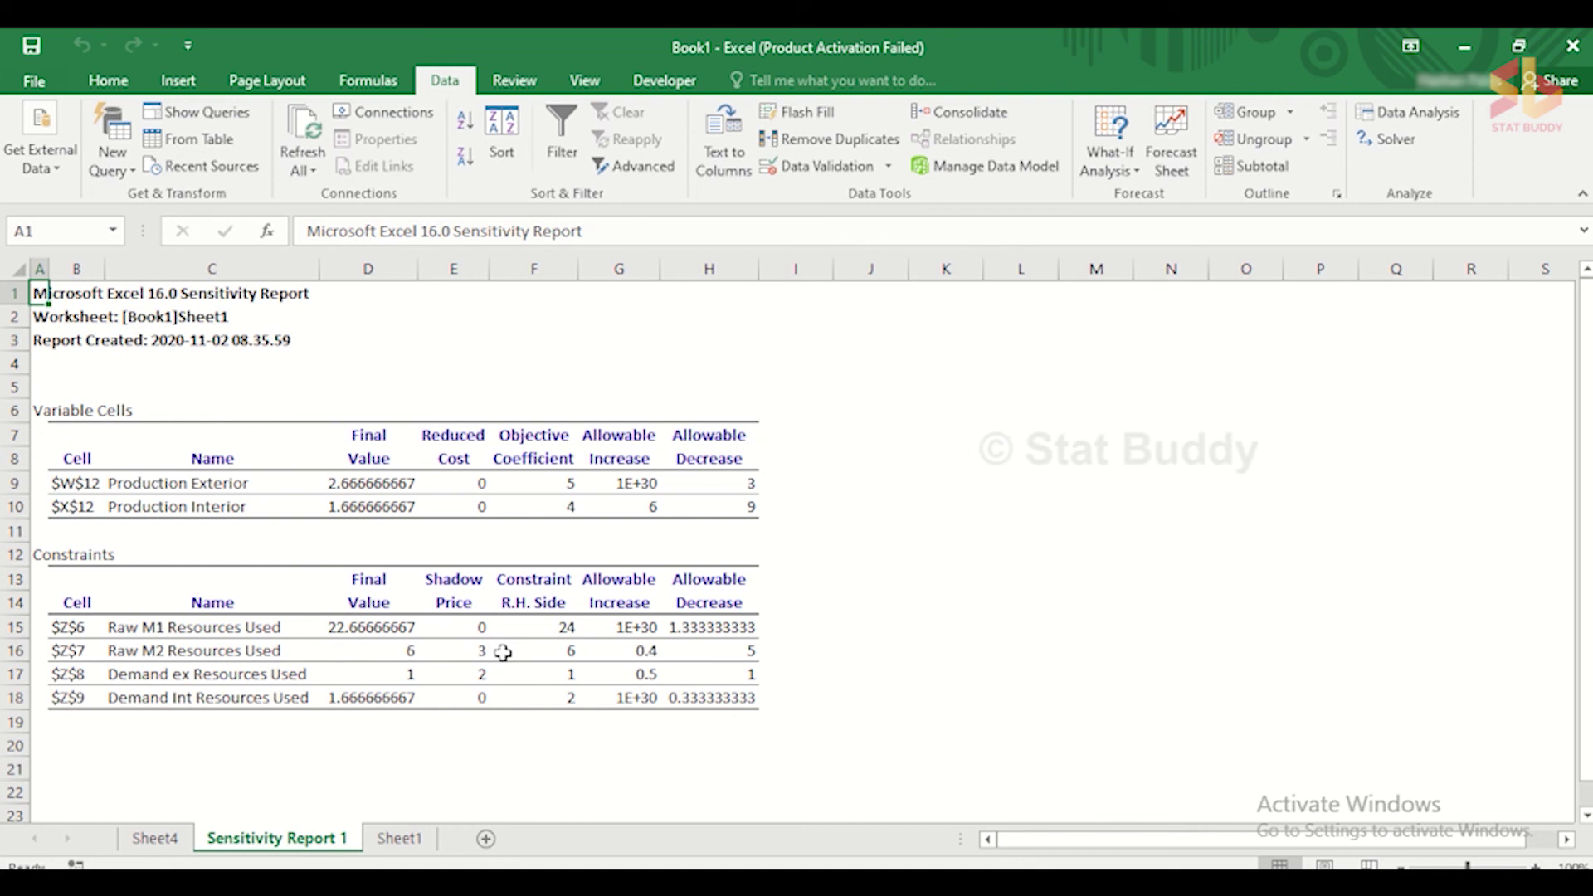
# Back on Sheet1, set the Raw M2 resources available in AB7 to 5.
pyautogui.click(393, 840)
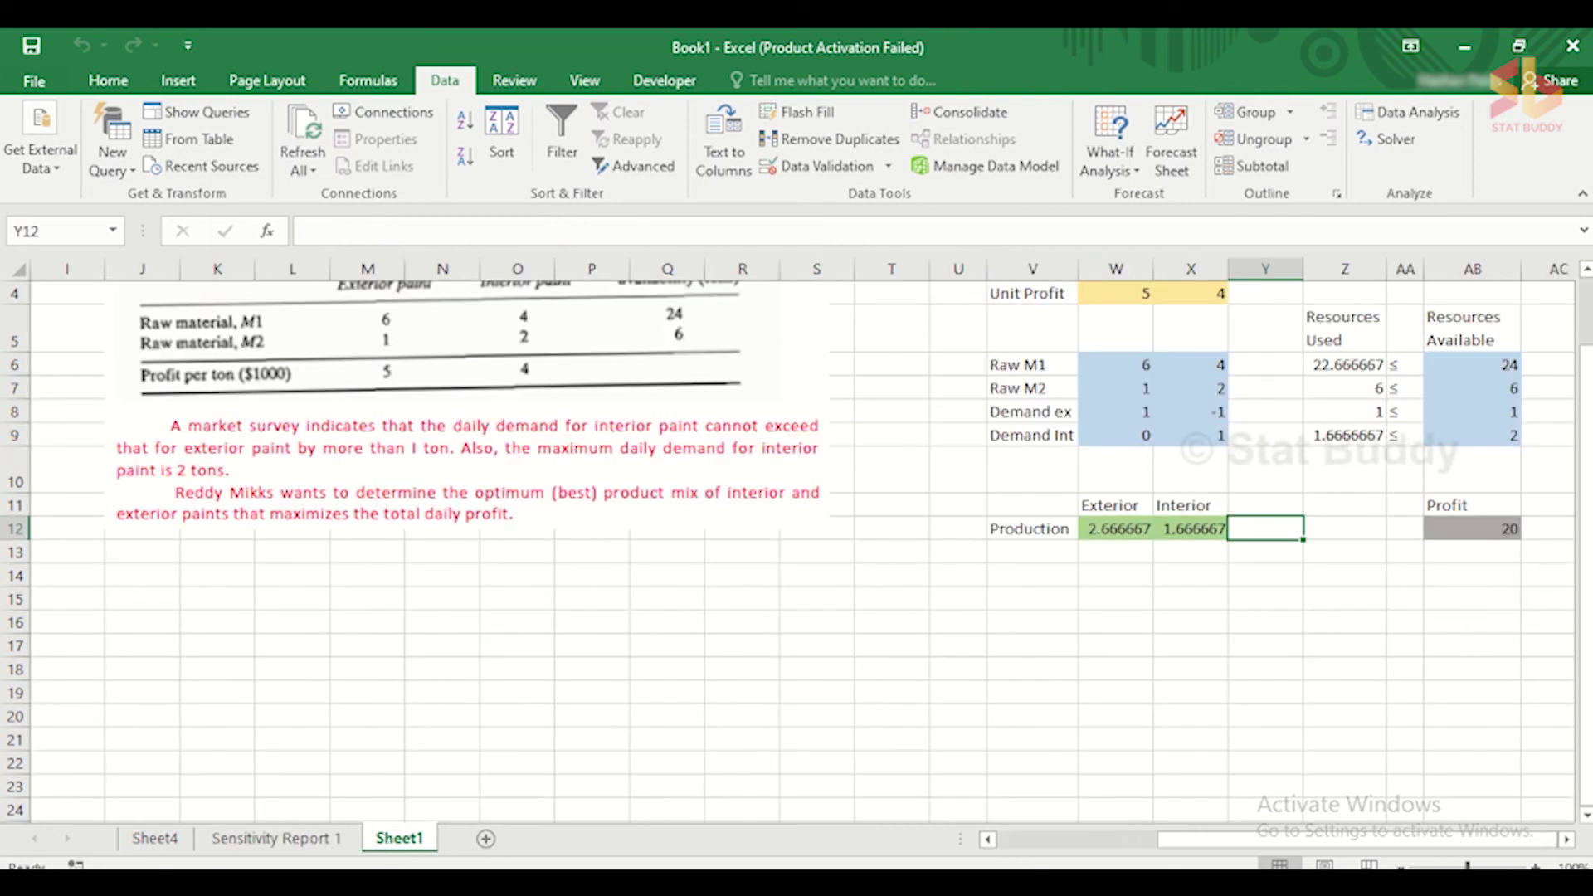
pyautogui.click(1503, 390)
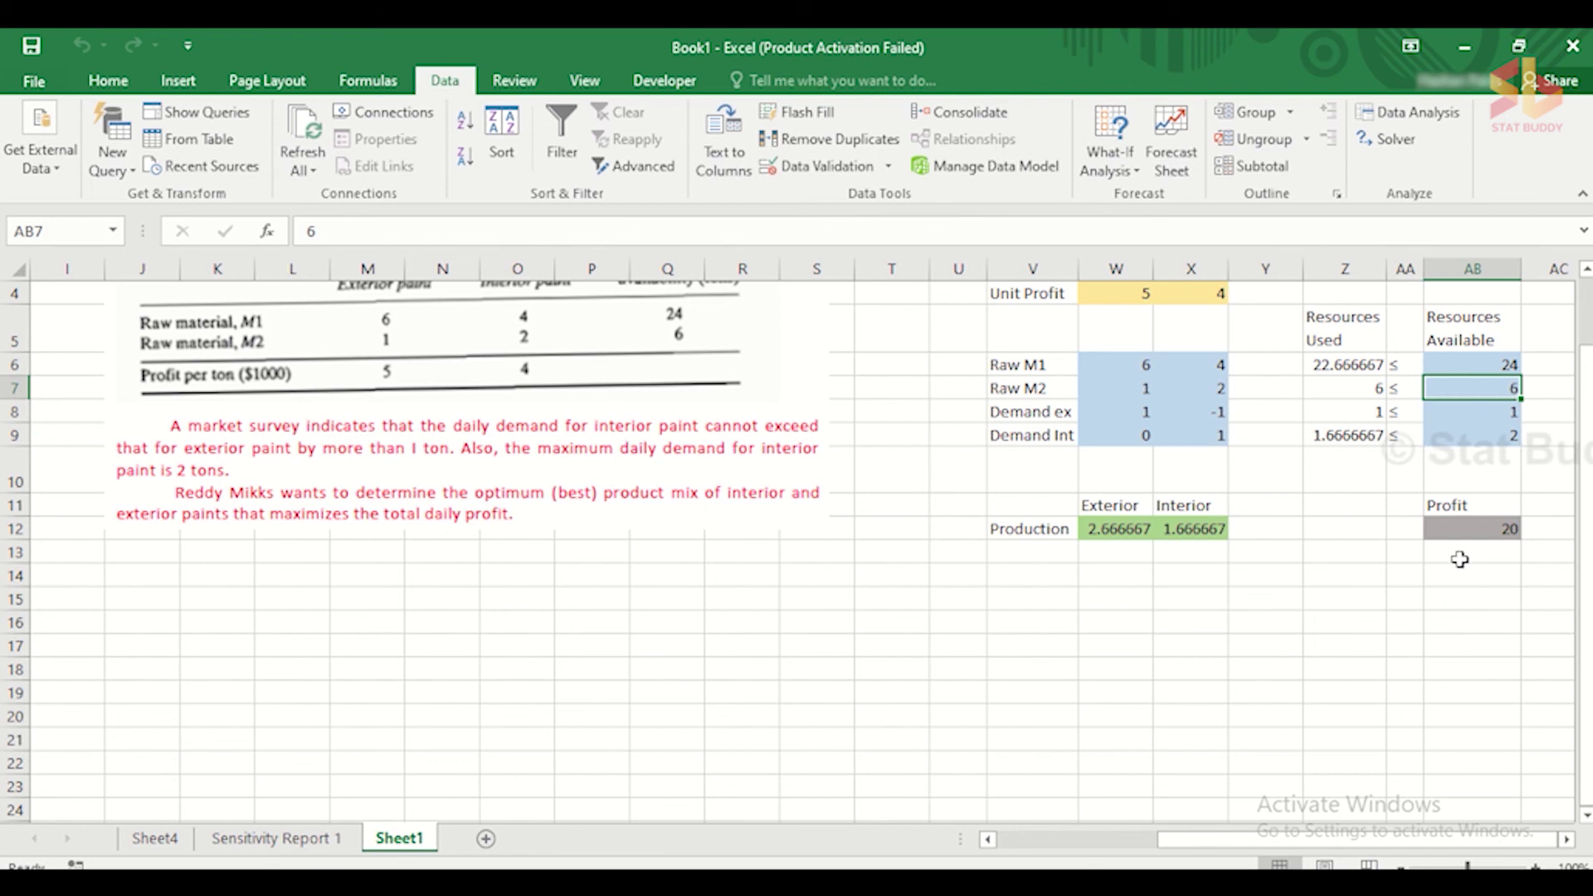
pyautogui.write('5')
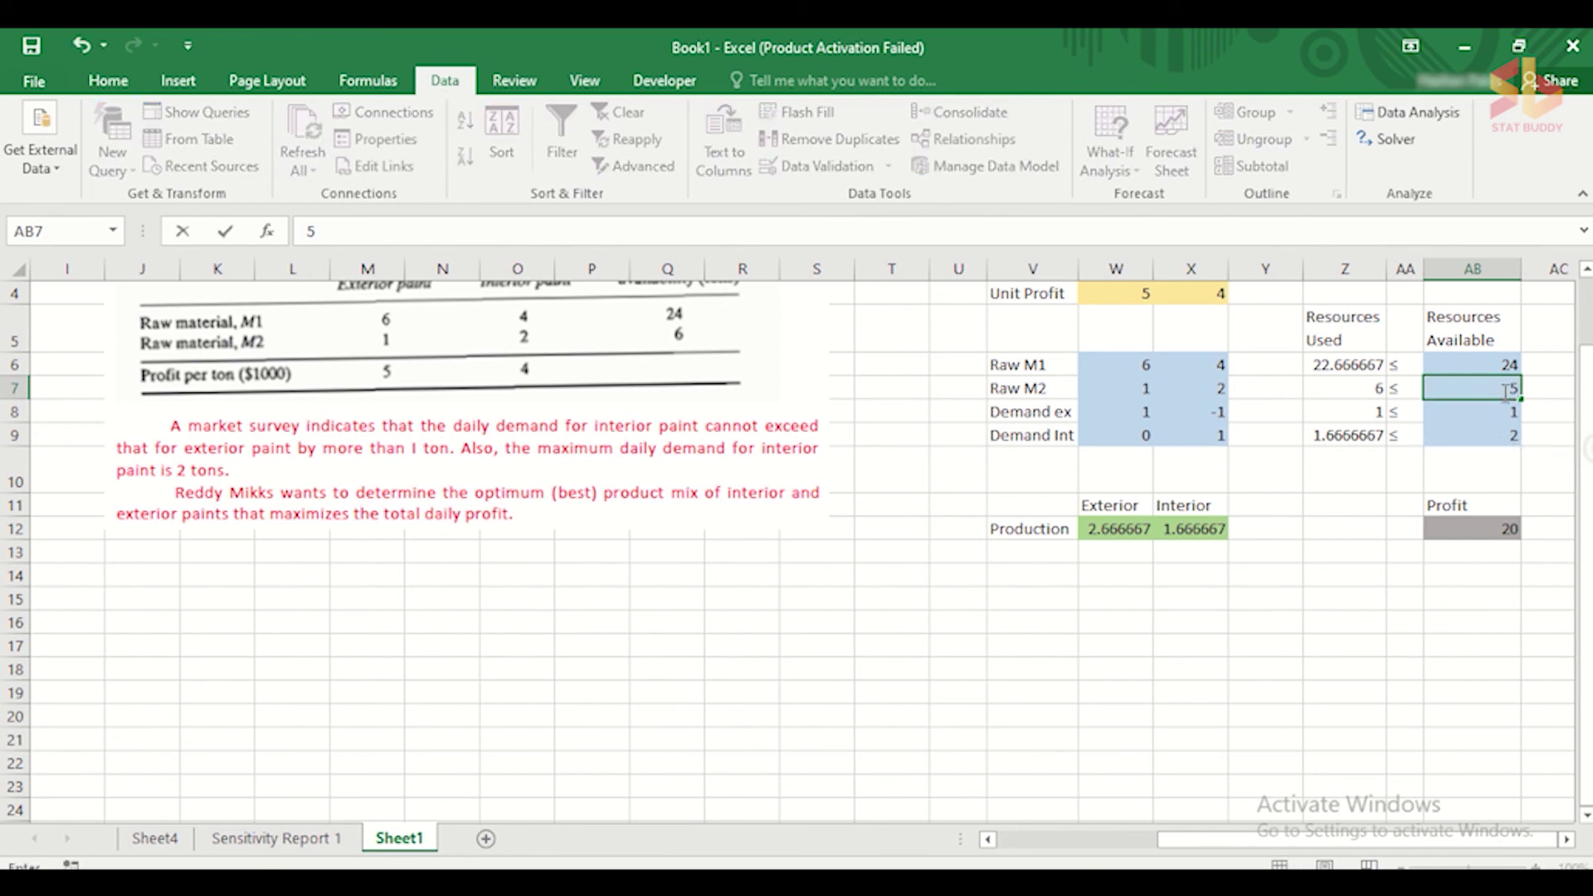
pyautogui.click(1326, 621)
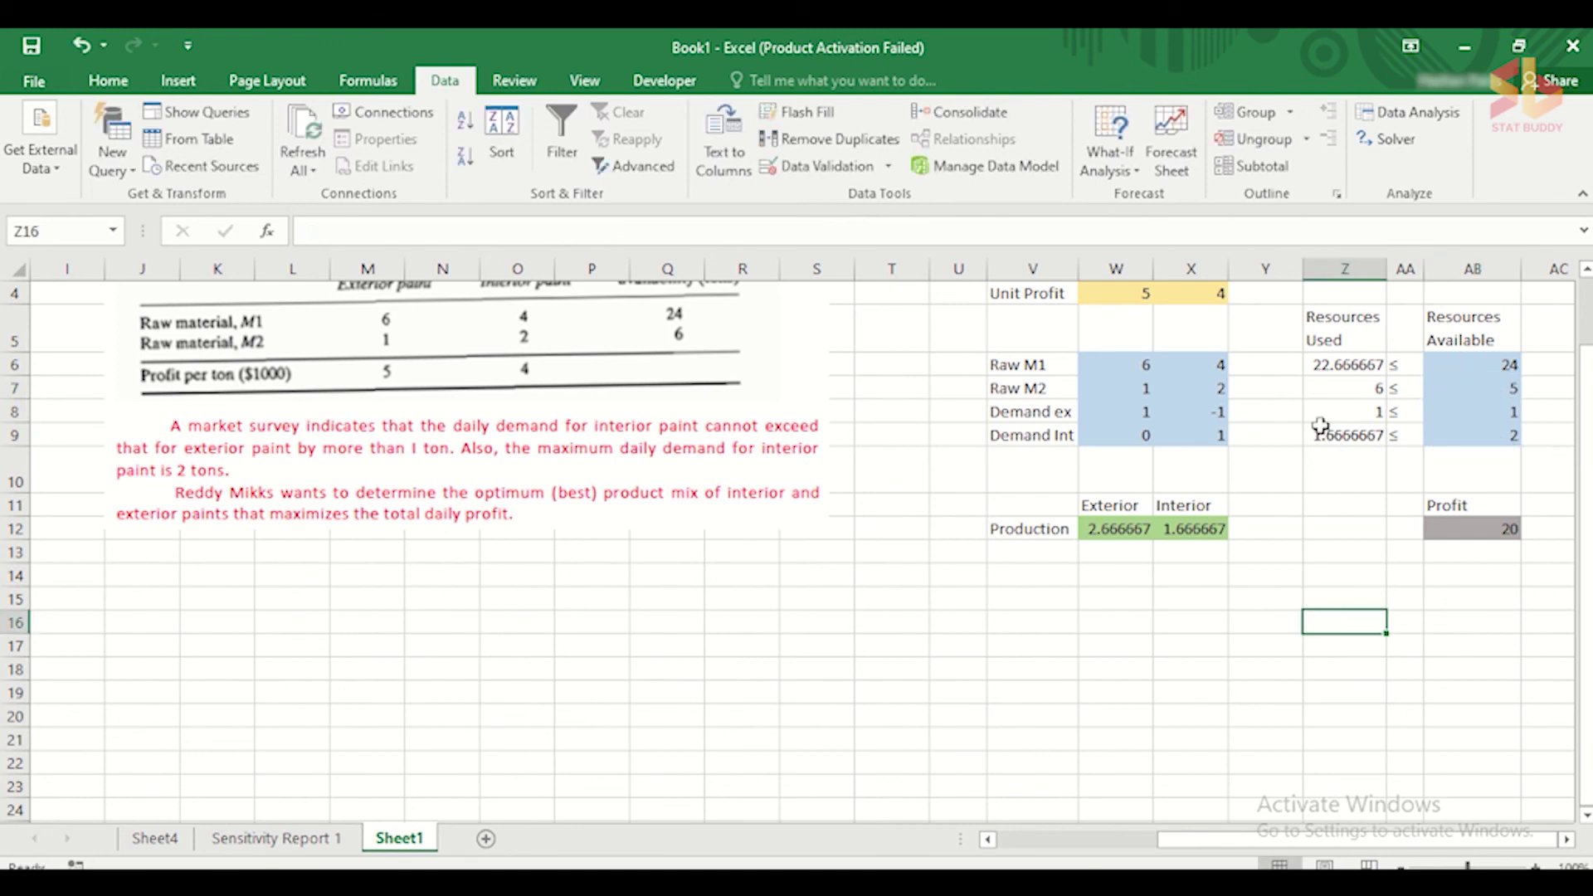
# Re-solve the model with the existing Solver settings, keep the solution and return to the Sensitivity Report 1 sheet.
pyautogui.click(1397, 142)
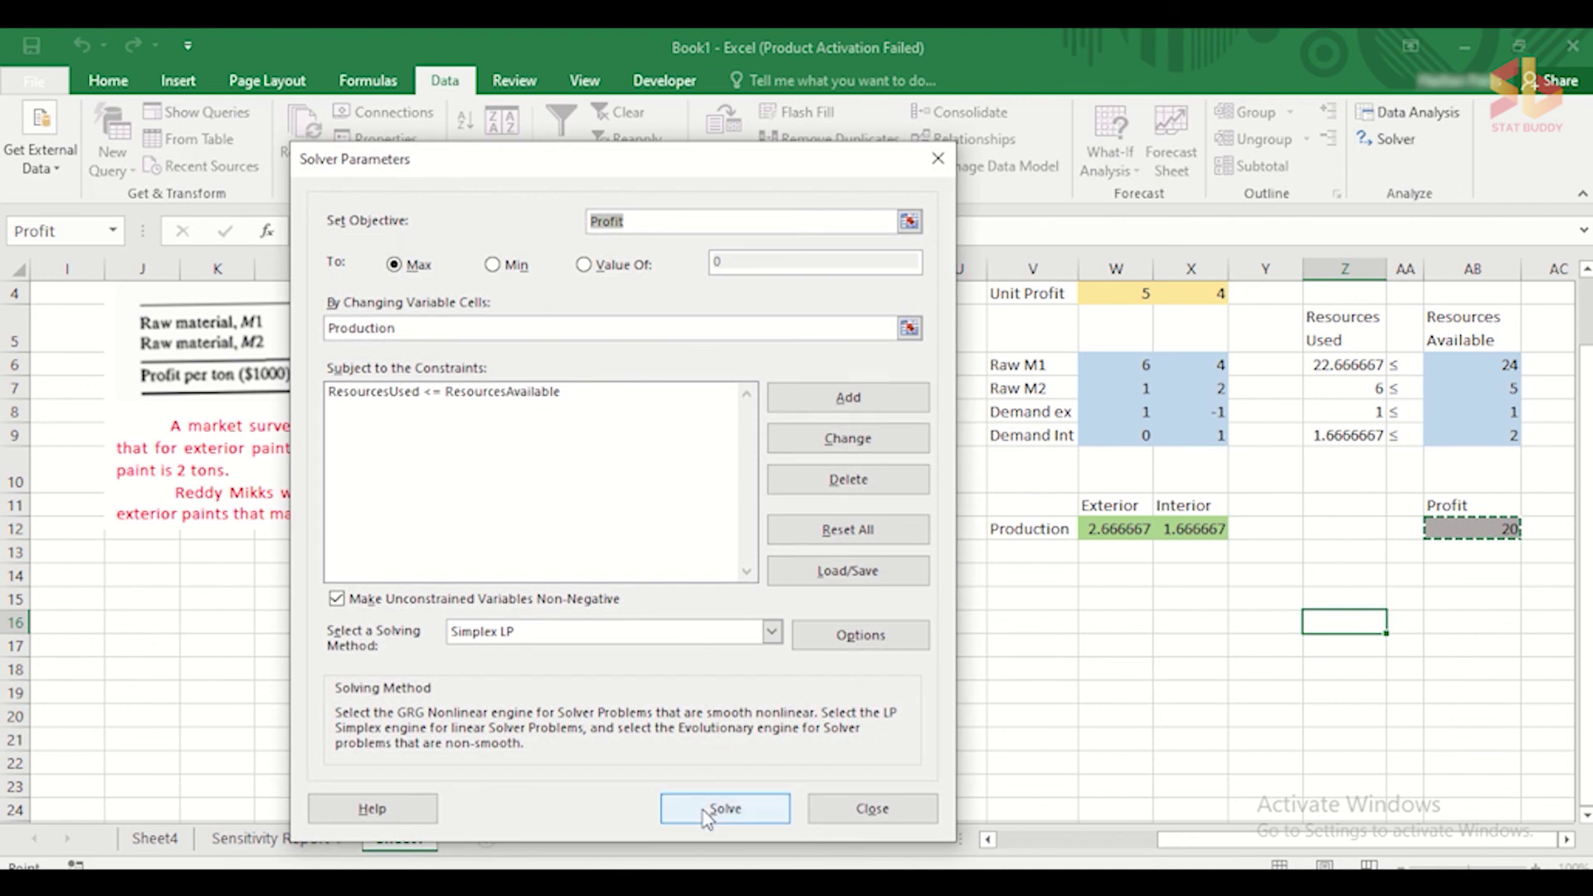
pyautogui.click(710, 809)
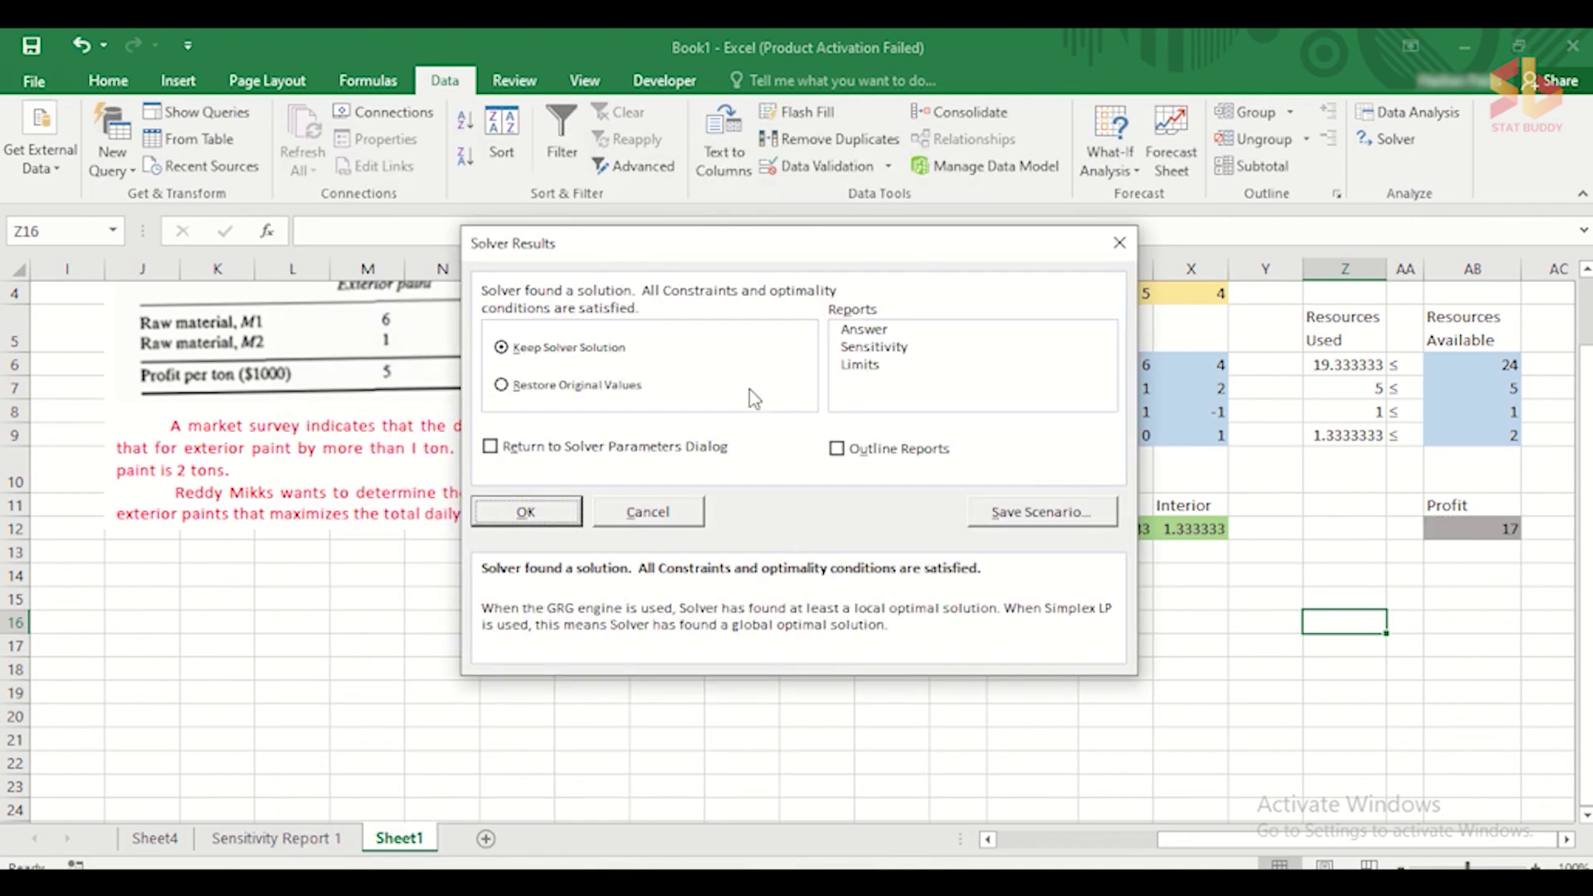
pyautogui.click(562, 522)
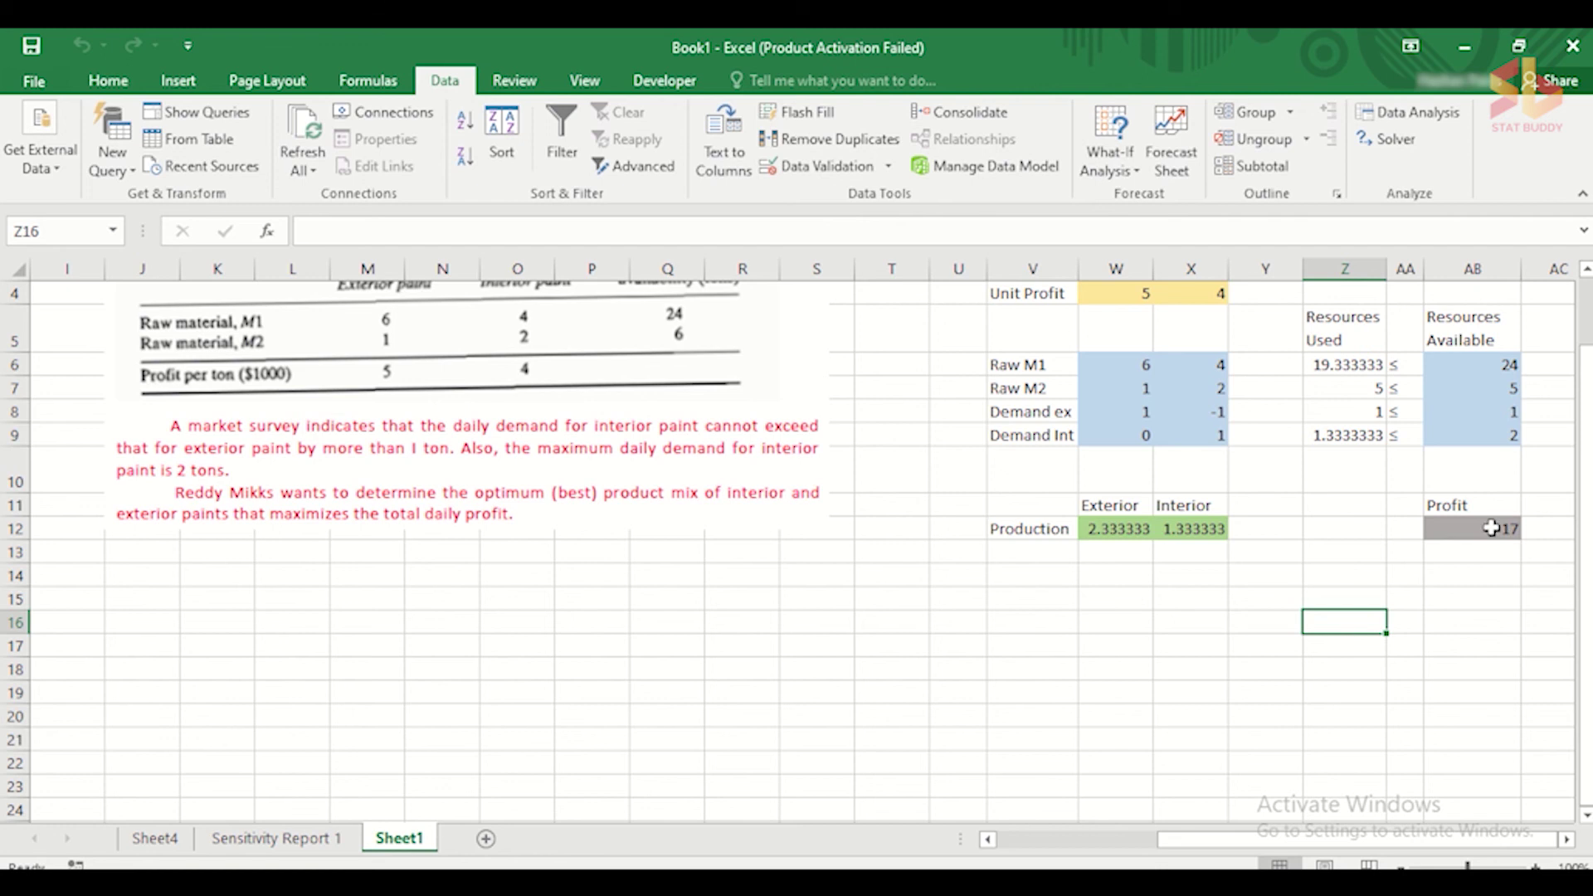
pyautogui.click(266, 840)
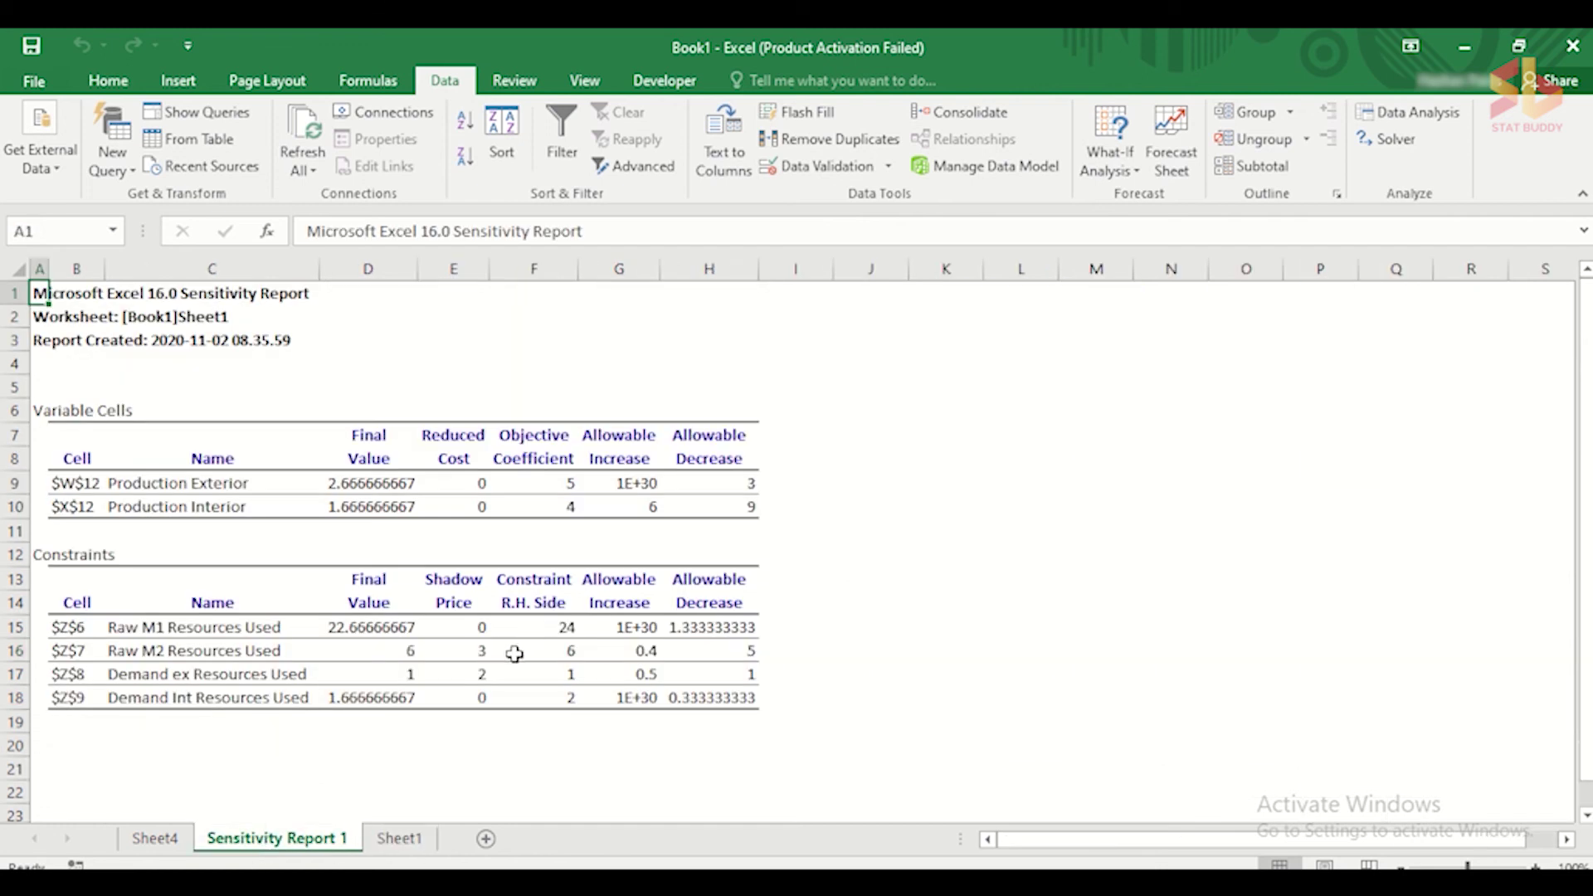